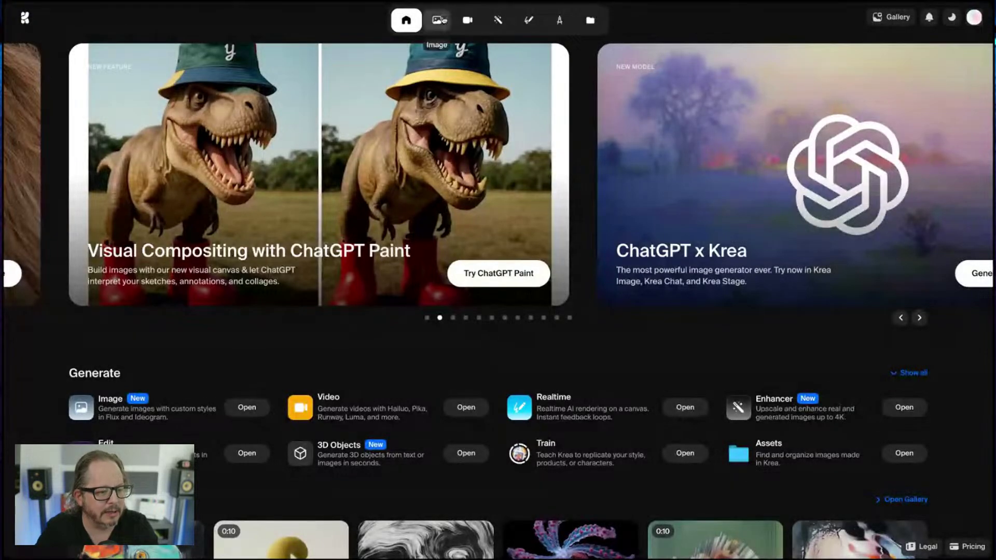
# - Look at the Image, Video and Enhancer tool pages
pyautogui.click(438, 21)
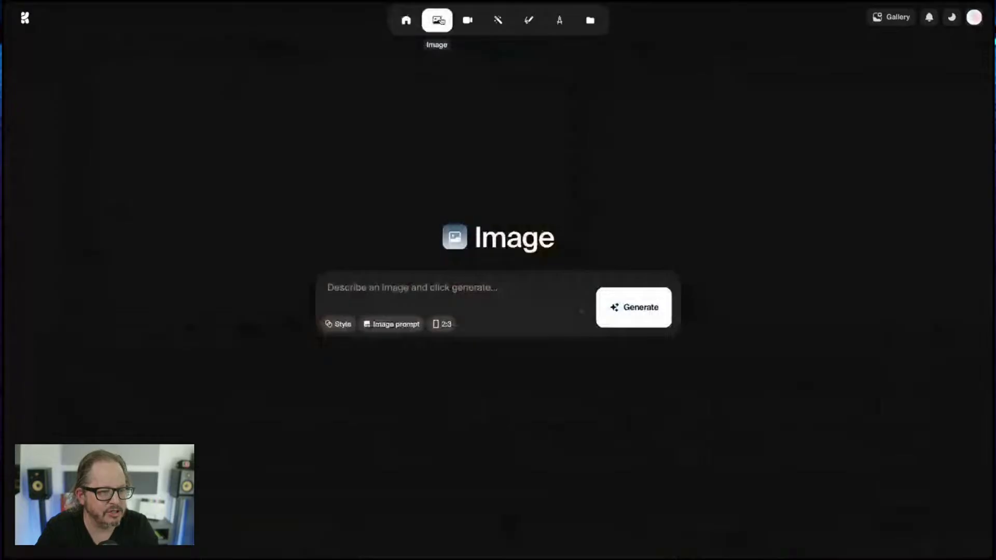
pyautogui.click(474, 22)
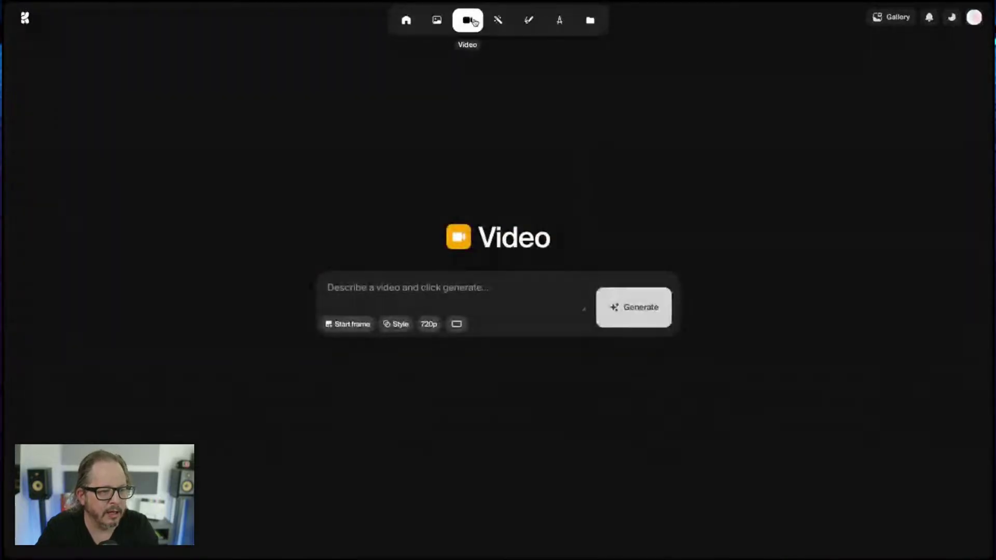
pyautogui.click(497, 20)
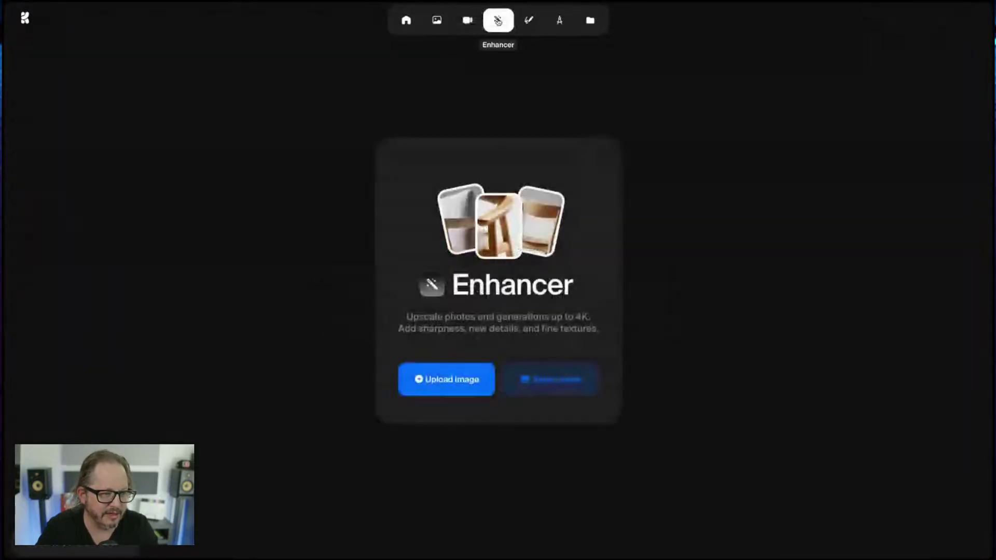
# - Examine the models available for image generation and for video generation
pyautogui.click(437, 21)
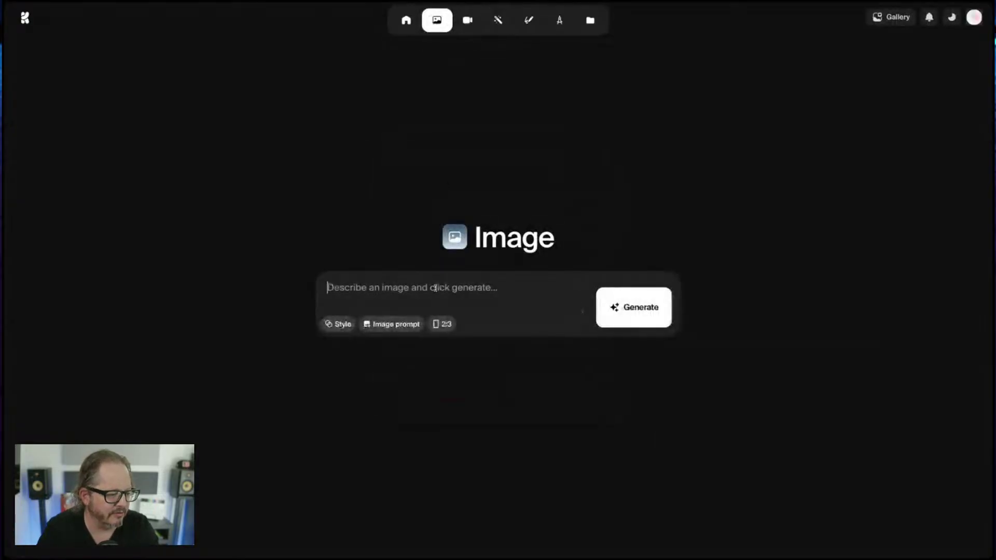
pyautogui.moveTo(81, 545)
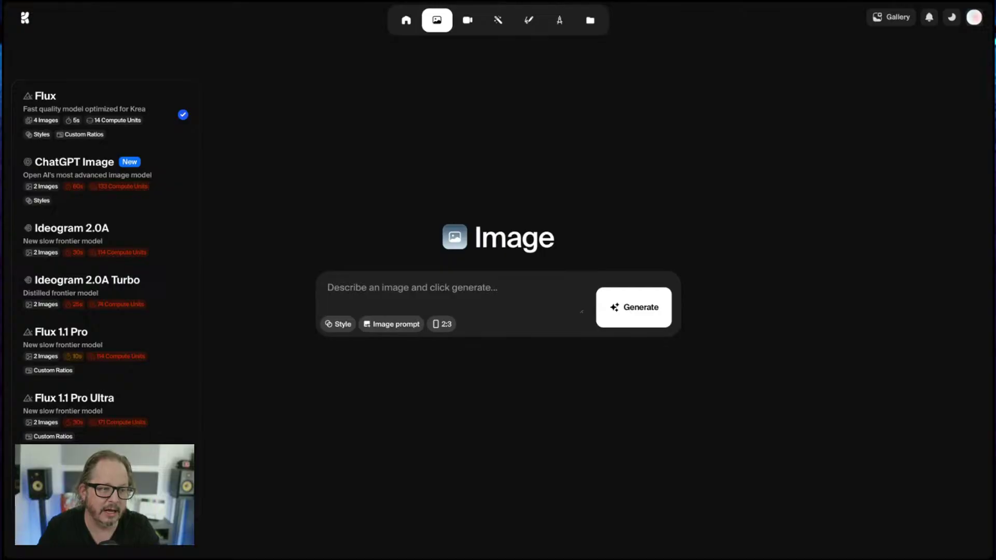
pyautogui.click(465, 238)
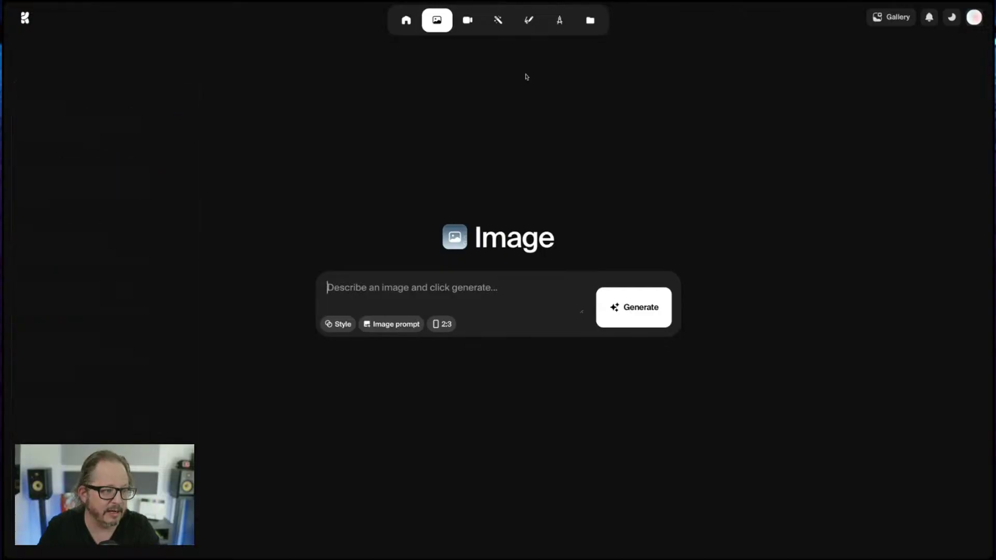
pyautogui.click(465, 22)
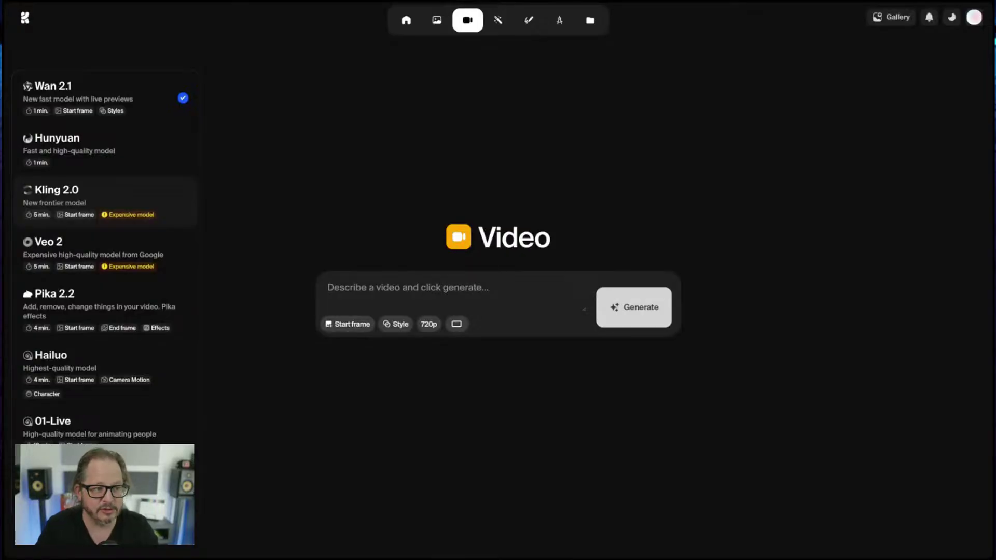
pyautogui.click(213, 223)
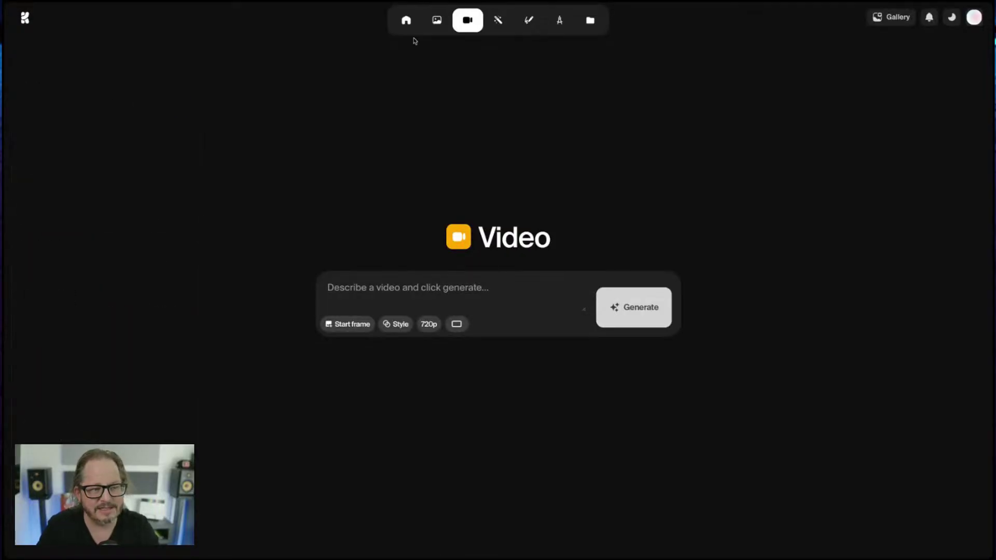
# - Start an image with the featured ChatGPT Paint and enter the prompt "Tyrannosaurus Rex smoking a cigarette at a gas station in the 1950s."
pyautogui.click(405, 21)
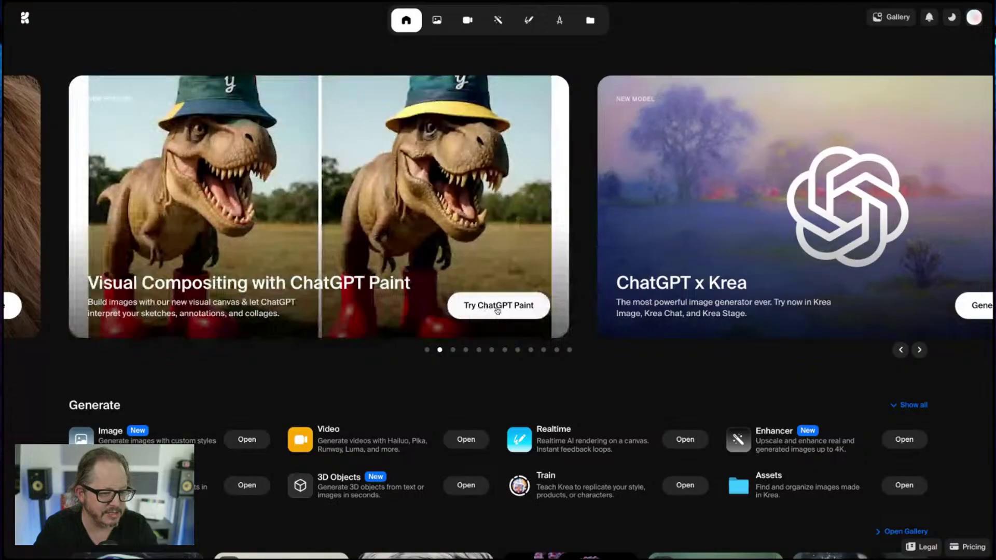
pyautogui.click(498, 309)
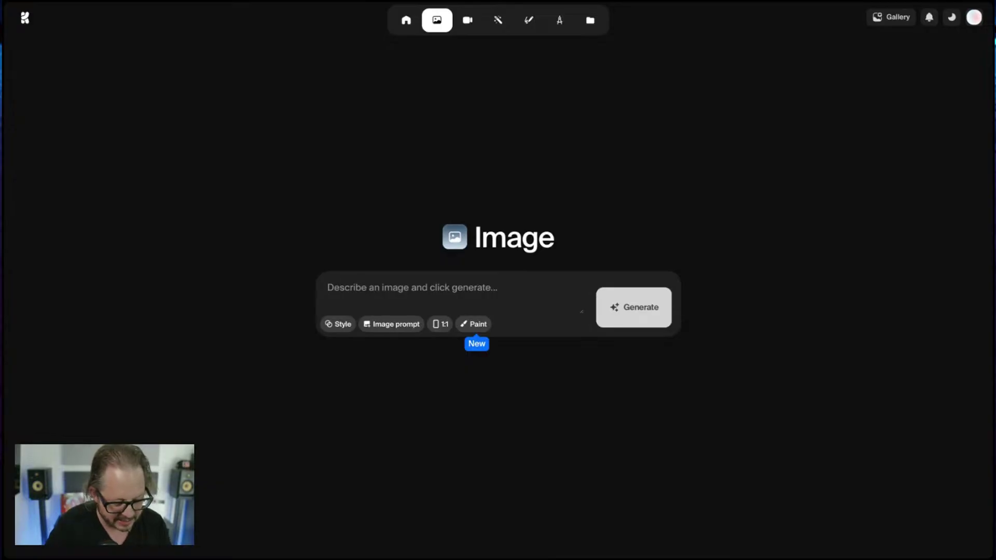
pyautogui.write('Tyran')
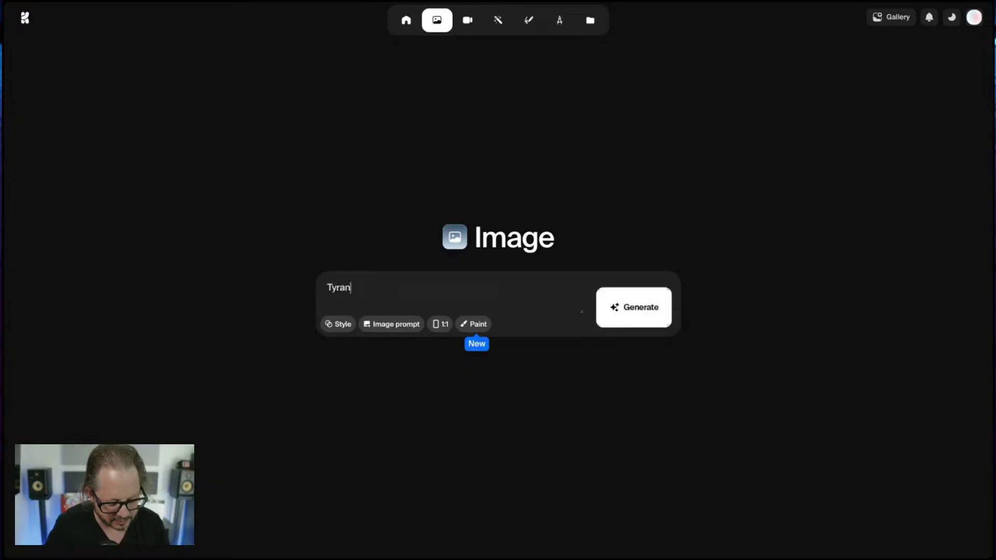
pyautogui.write('asourus')
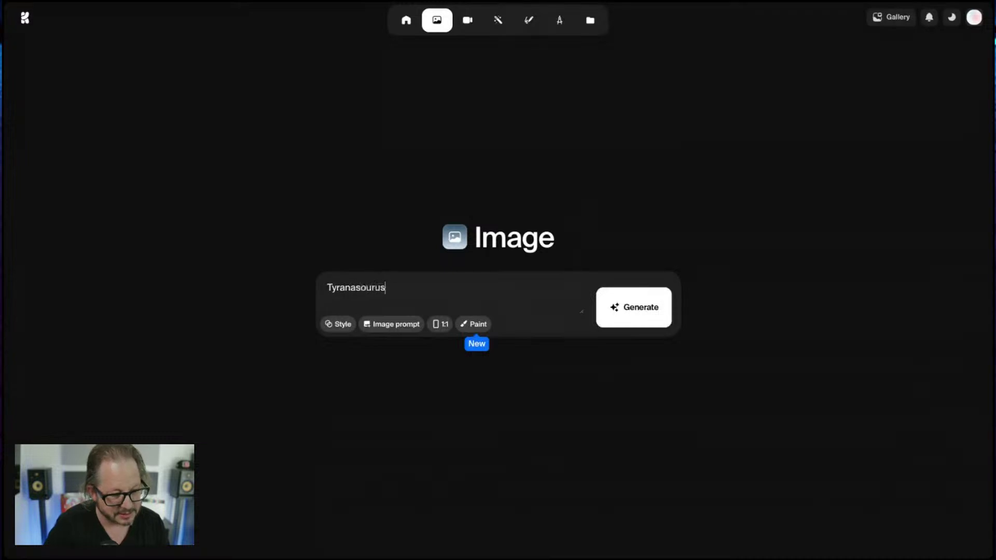
pyautogui.write(' Rex smoking a cigratte at a gas station in the 1950s.')
pyautogui.doubleClick(476, 287)
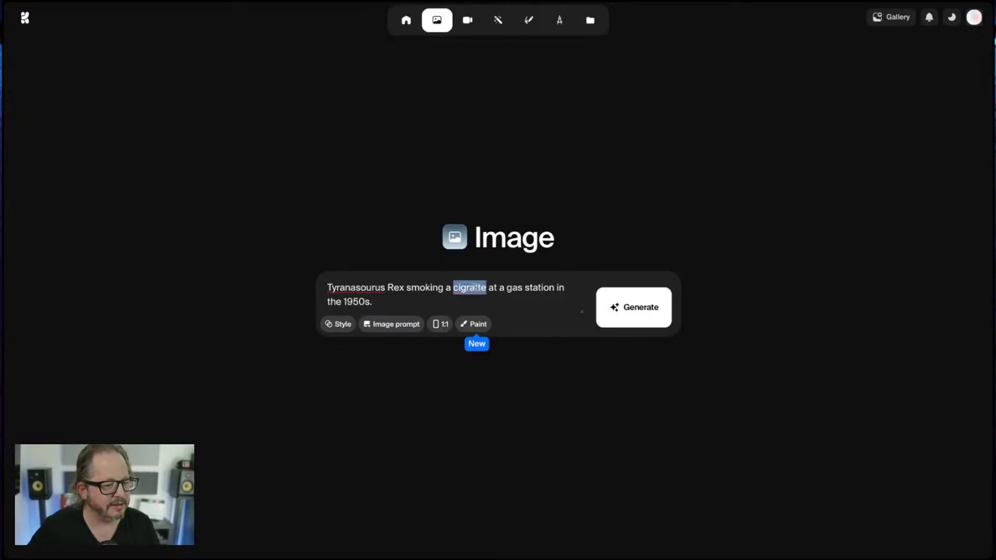
pyautogui.write('cigarette')
pyautogui.doubleClick(357, 287)
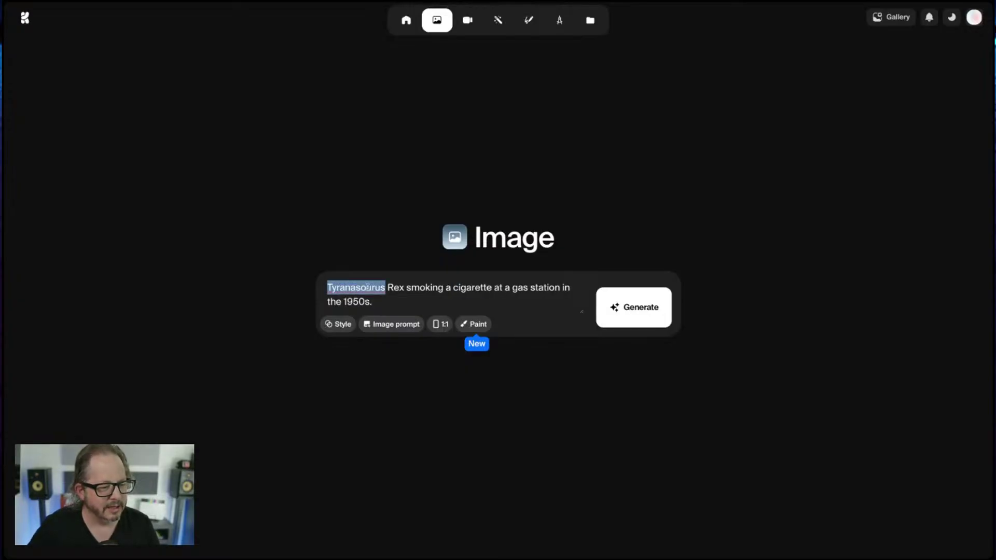
pyautogui.write('Tyrannosaurus')
# - Set the aspect ratio to 3:2 and generate the Tyrannosaurus Rex images
pyautogui.click(440, 324)
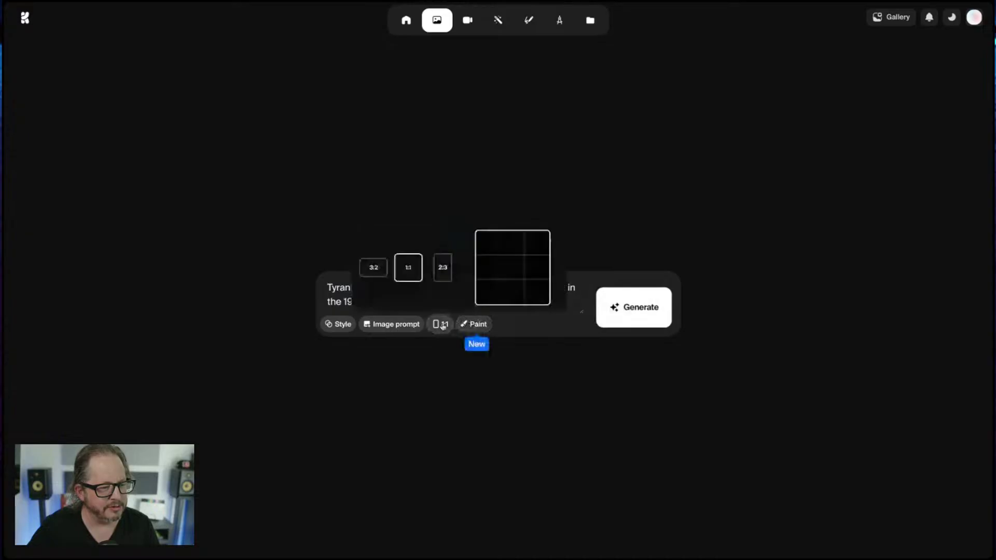
pyautogui.click(374, 268)
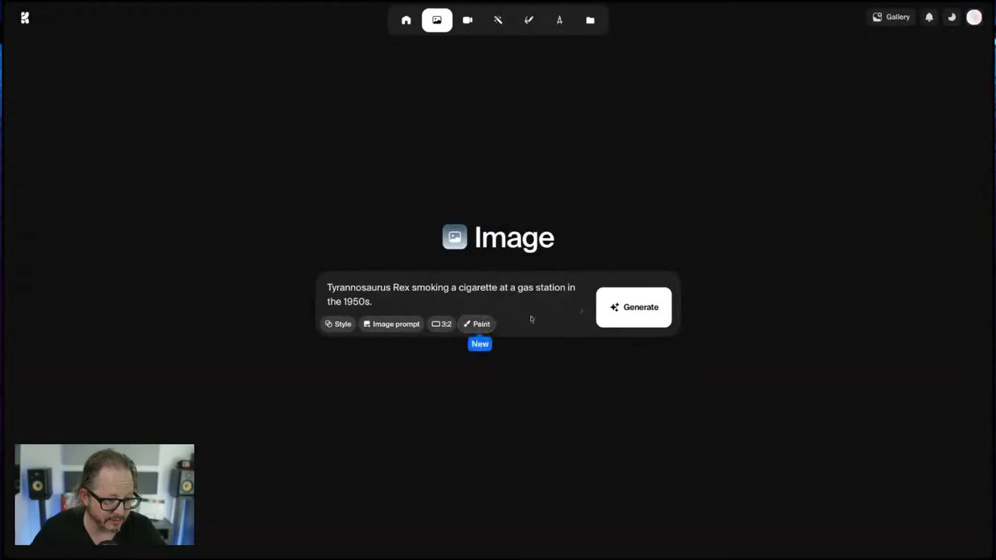
pyautogui.click(623, 310)
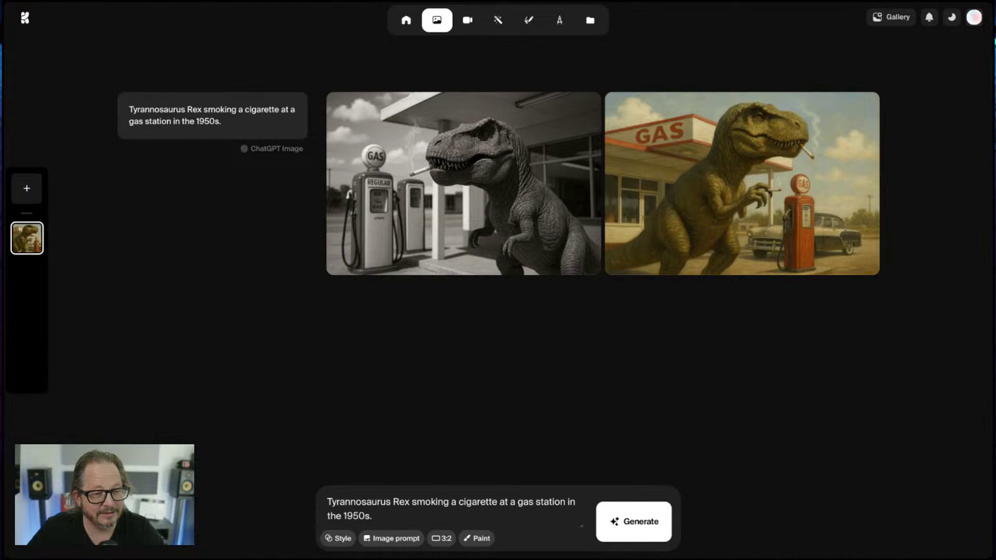
# - Send the color T-Rex gas station image to the Enhancer and start enhancing it at 2x
pyautogui.moveTo(704, 300)
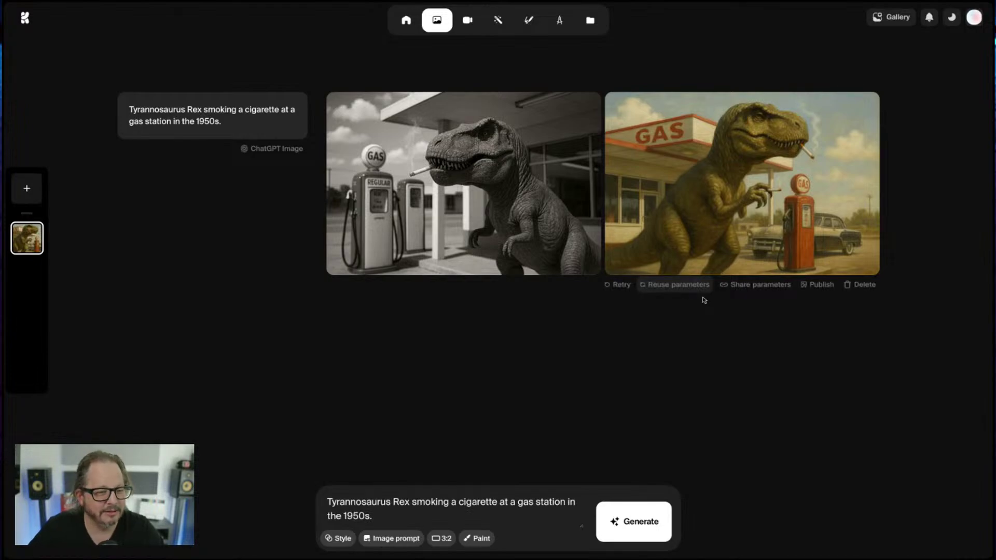
pyautogui.click(735, 213)
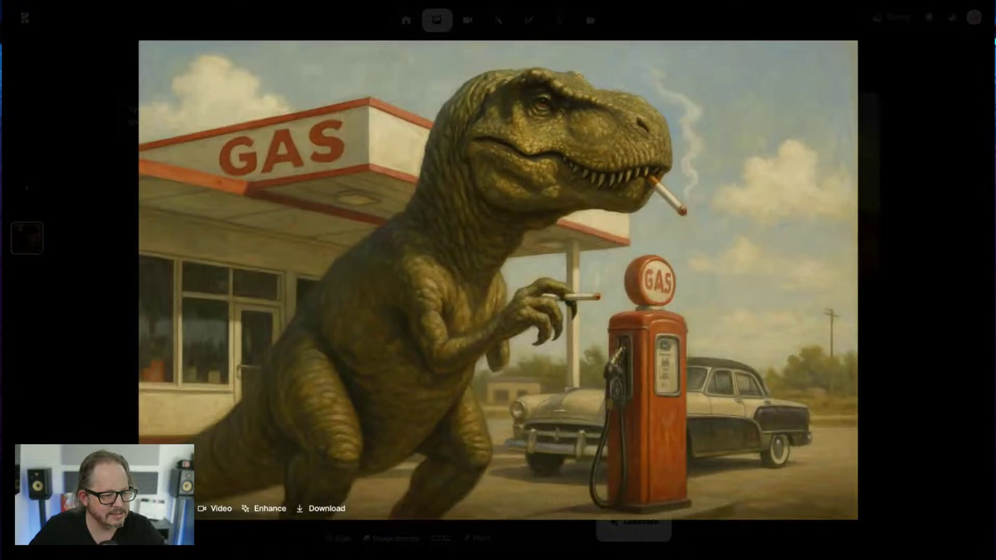
pyautogui.click(266, 508)
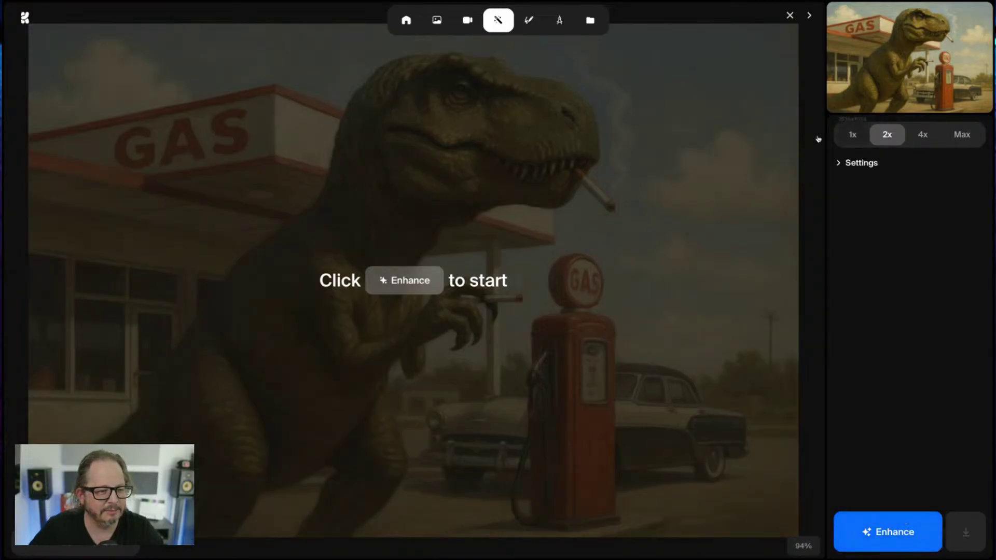
pyautogui.click(421, 291)
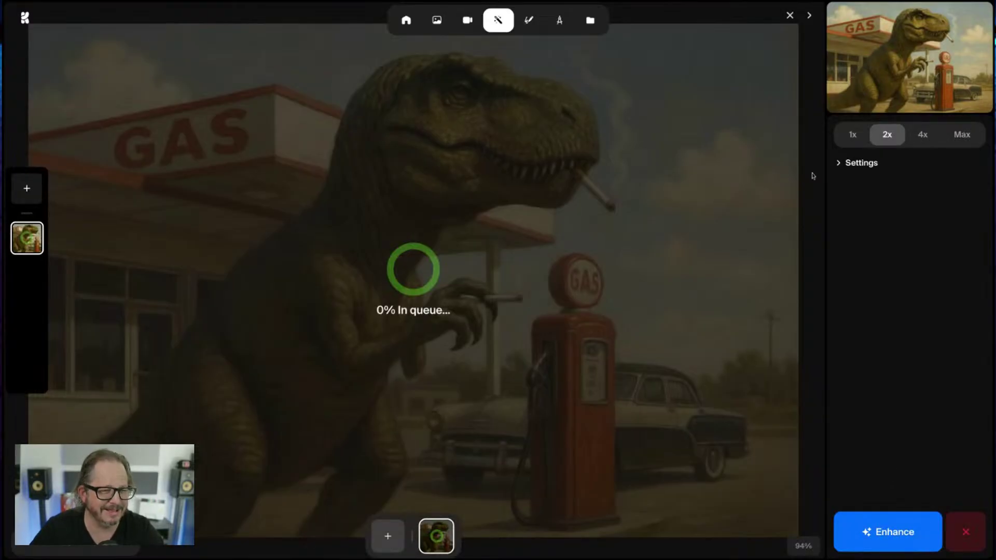
# - Close the image in the Enhancer and return to the Image tool with the generated T-Rex pictures
pyautogui.click(809, 15)
pyautogui.click(959, 16)
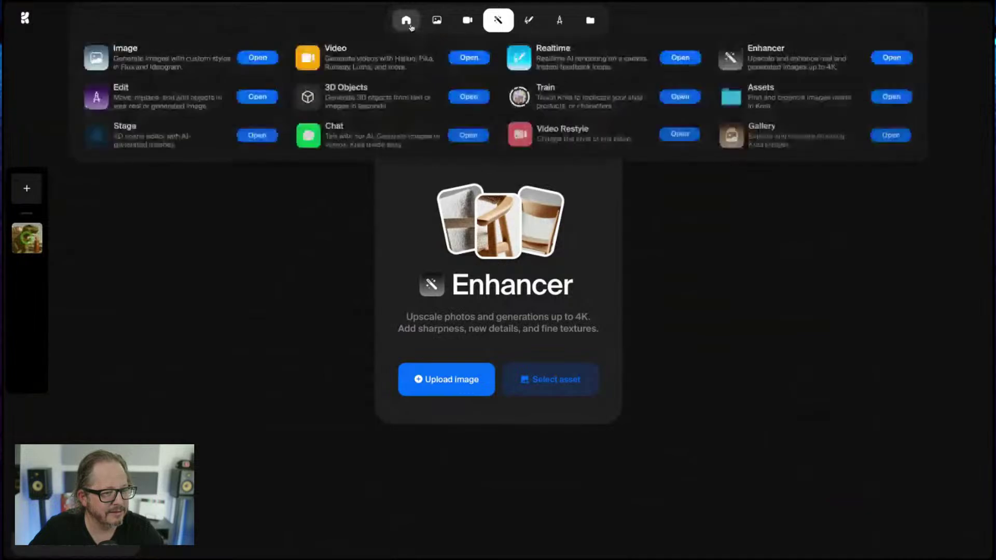
pyautogui.click(435, 23)
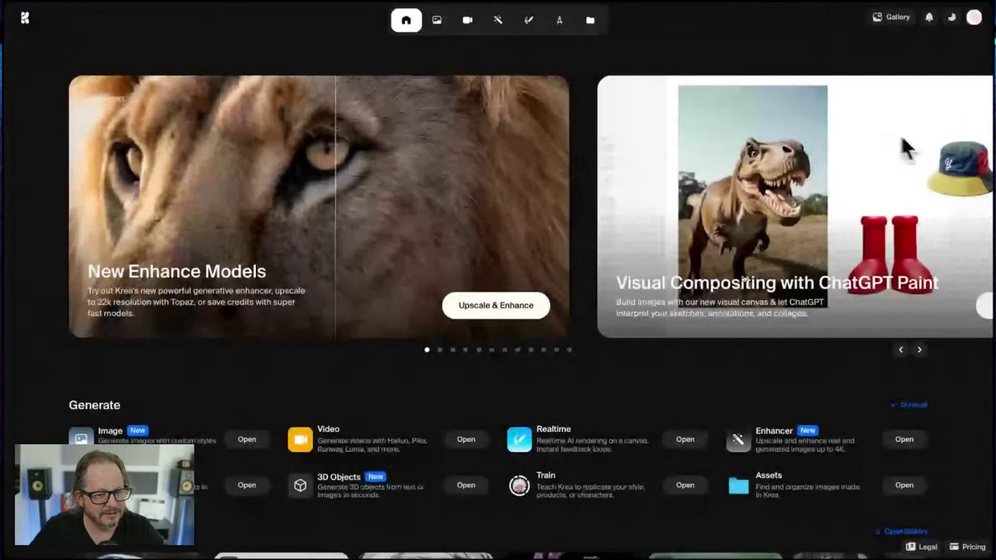
pyautogui.click(437, 23)
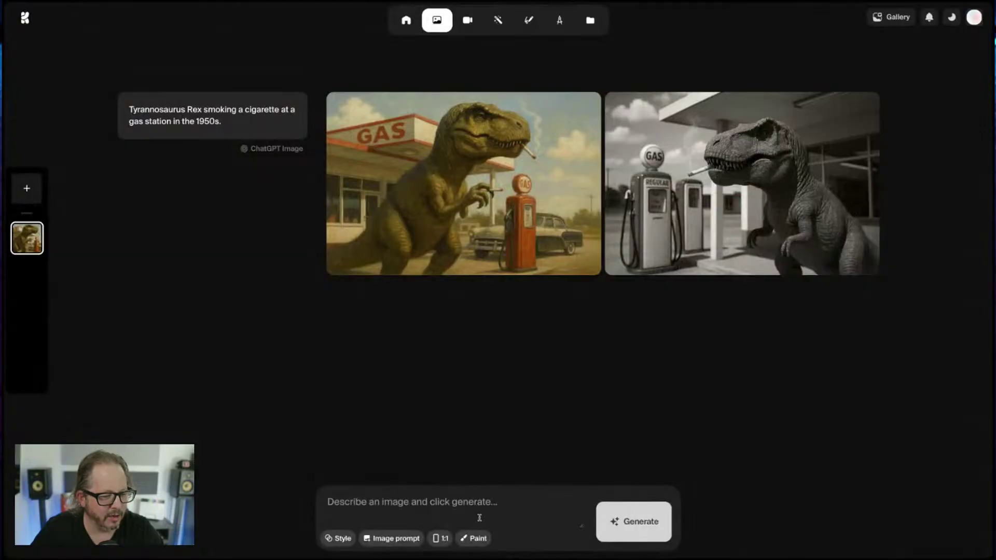
# - Set the new image's aspect ratio to 3:2 and add the color T-Rex picture as an image prompt
pyautogui.click(475, 539)
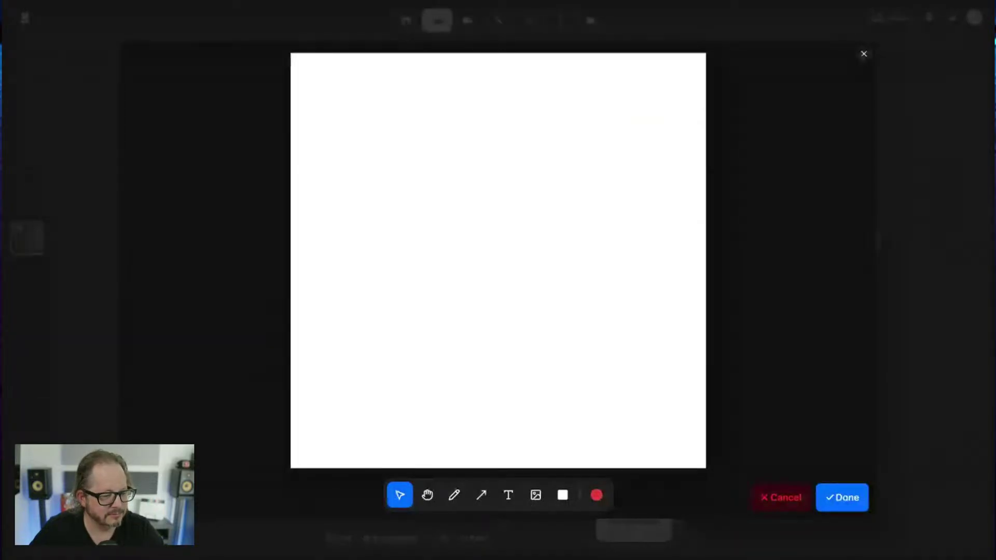
pyautogui.click(864, 55)
pyautogui.click(441, 538)
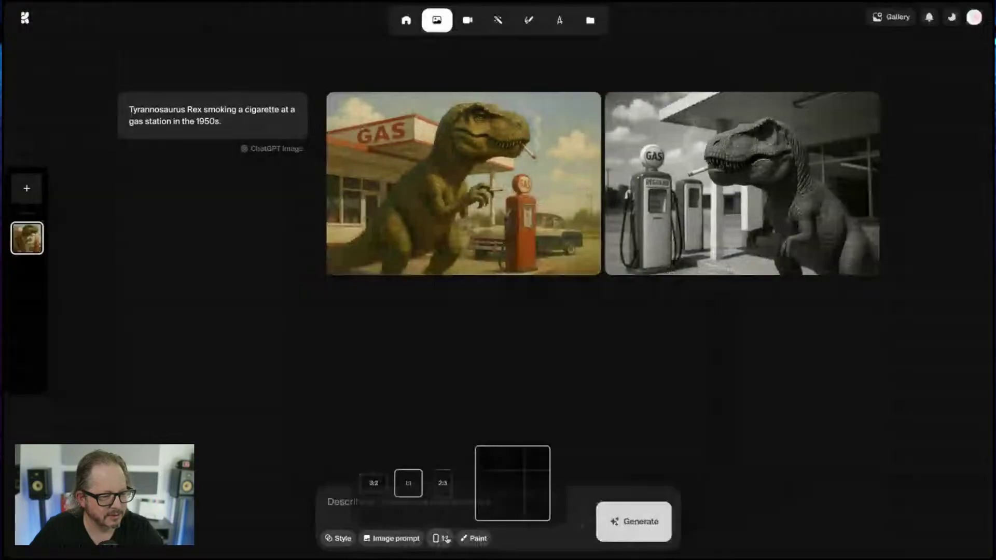
pyautogui.moveTo(475, 474); pyautogui.dragTo(459, 475)
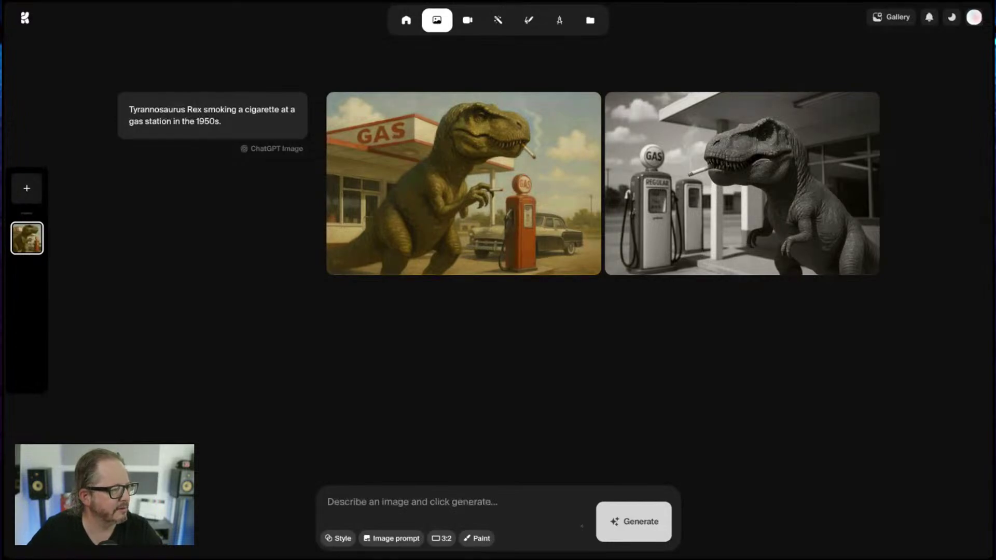
pyautogui.moveTo(498, 234); pyautogui.dragTo(534, 518)
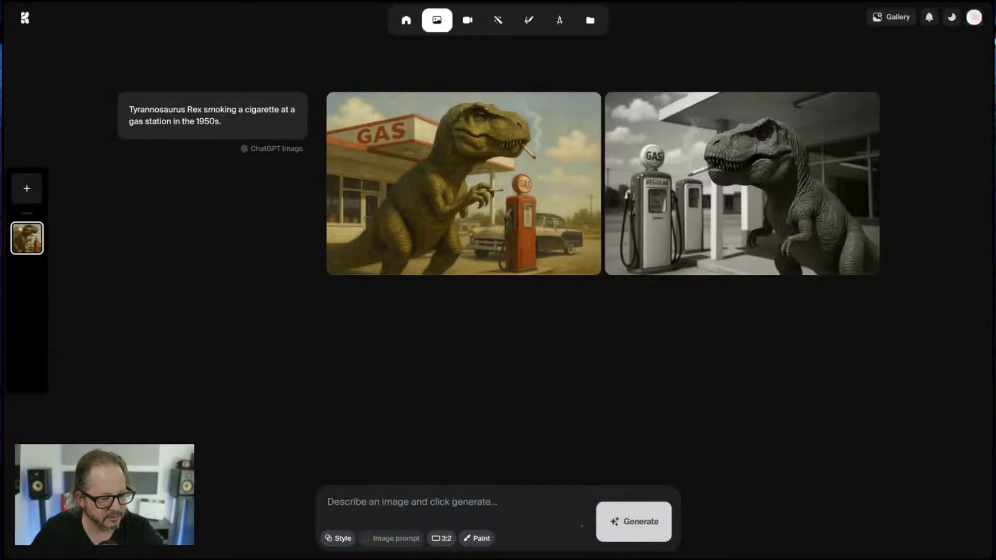
# - Insert the color T-Rex picture into a new paint canvas and position it in the canvas's upper part
pyautogui.click(490, 539)
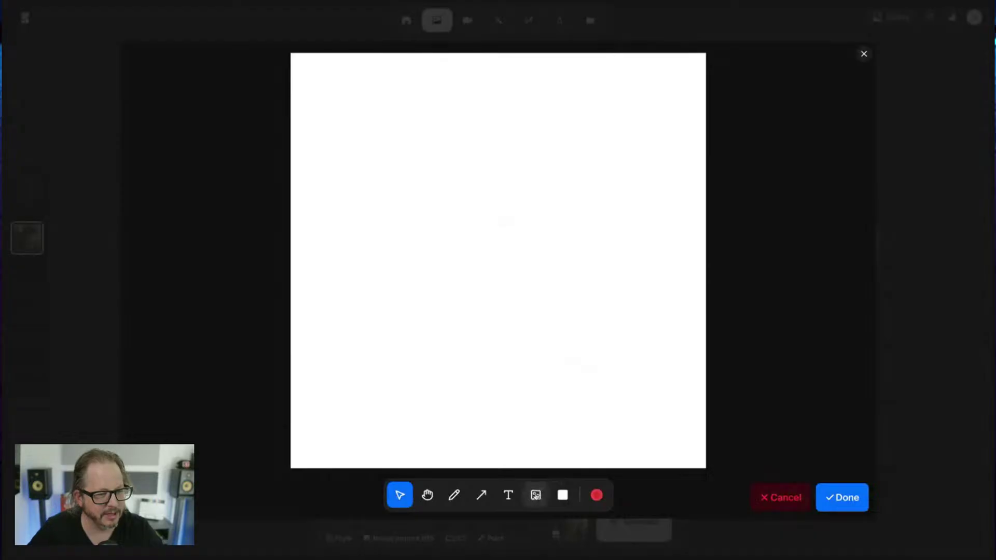
pyautogui.click(535, 495)
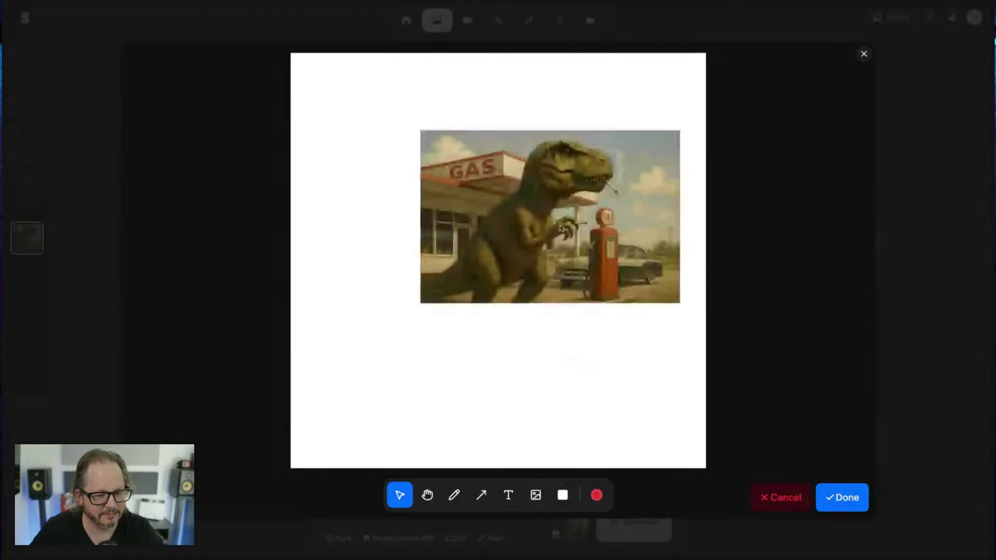
pyautogui.moveTo(542, 259); pyautogui.dragTo(476, 251)
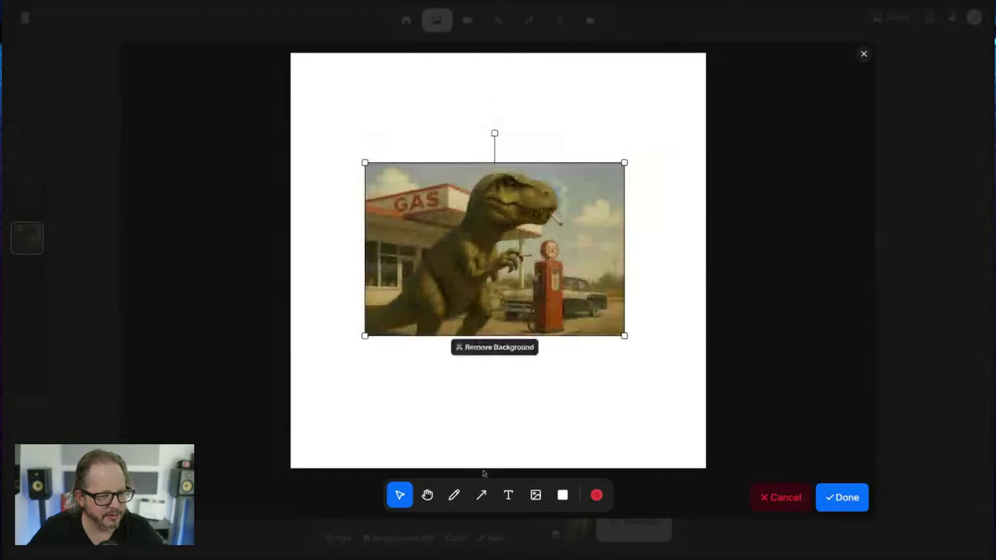
pyautogui.moveTo(523, 283)
pyautogui.mouseDown()
pyautogui.moveTo(507, 219)
pyautogui.moveTo(502, 232)
pyautogui.mouseUp()
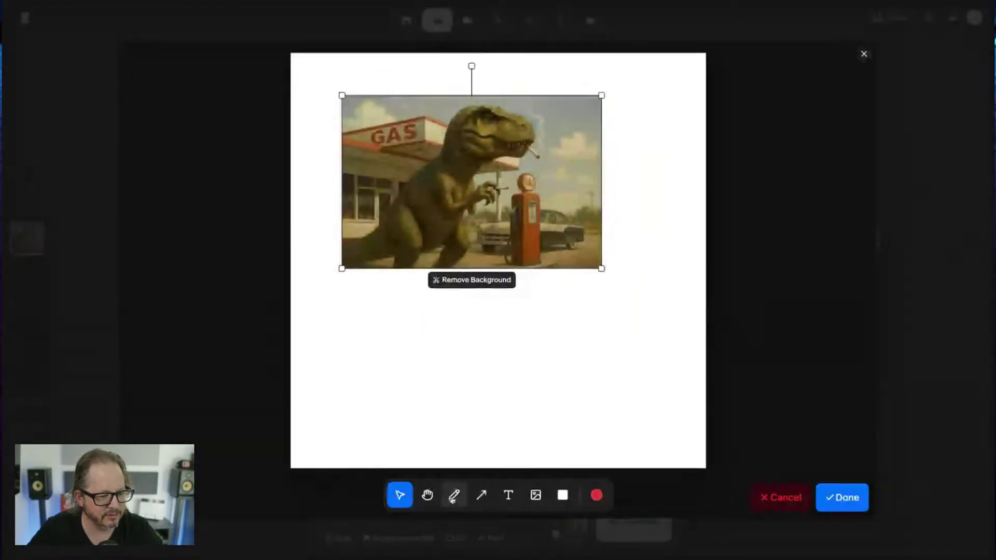
# - Draw a red doodle of a curve and two upright strokes below the picture, and remove the finished canvas from the image prompts
pyautogui.click(454, 495)
pyautogui.moveTo(431, 334)
pyautogui.mouseDown()
pyautogui.moveTo(507, 343)
pyautogui.moveTo(512, 321)
pyautogui.mouseUp()
pyautogui.moveTo(450, 299); pyautogui.dragTo(457, 333)
pyautogui.moveTo(476, 292); pyautogui.dragTo(485, 340)
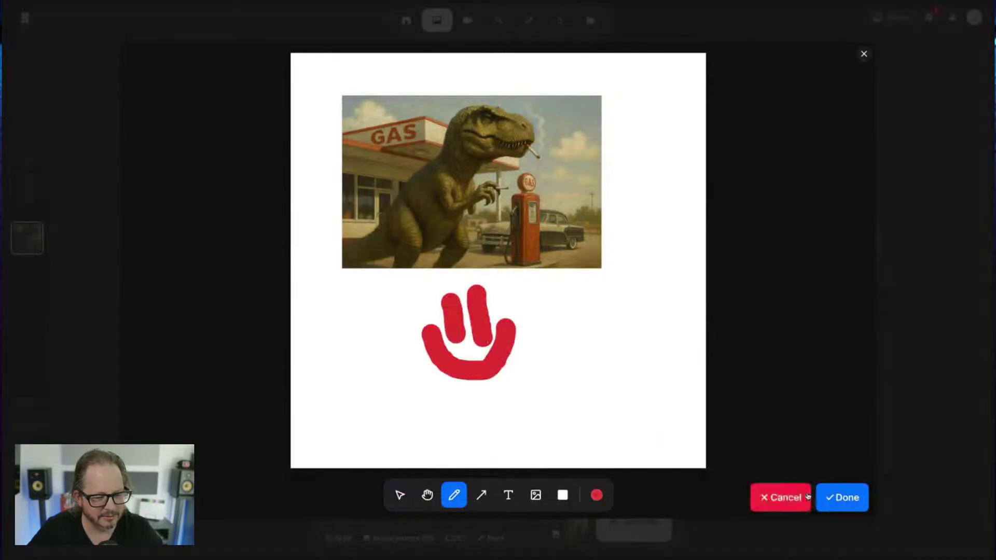
pyautogui.click(841, 501)
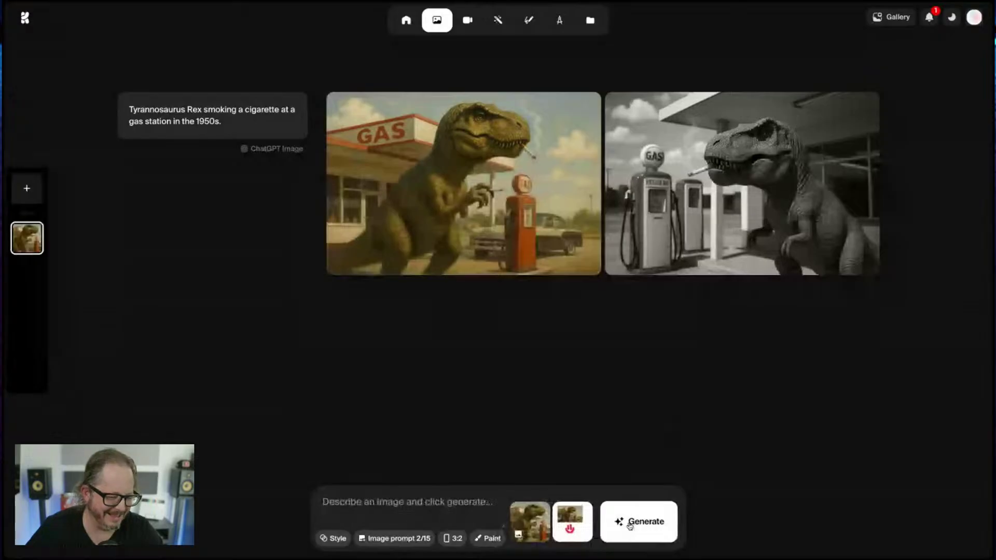
pyautogui.click(591, 504)
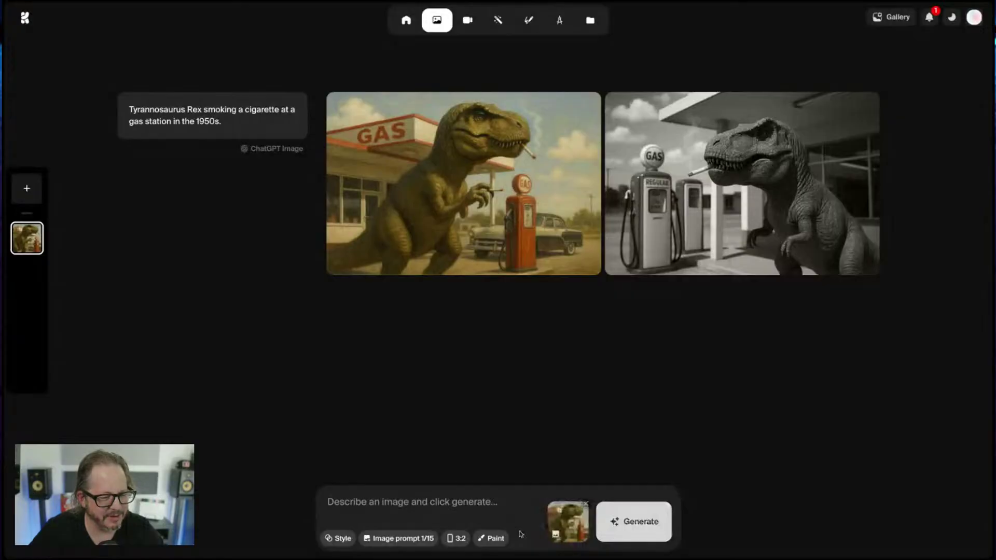
# - Reopen the paint canvas and delete the red curve and the two upright strokes below the T-Rex picture
pyautogui.click(491, 538)
pyautogui.click(499, 355)
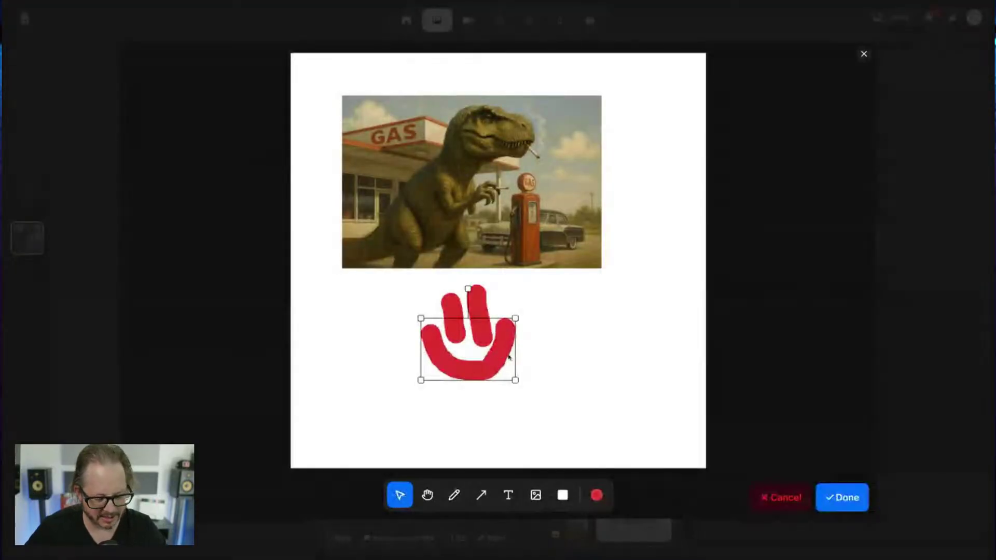
pyautogui.press('Delete')
pyautogui.moveTo(426, 310); pyautogui.dragTo(542, 340)
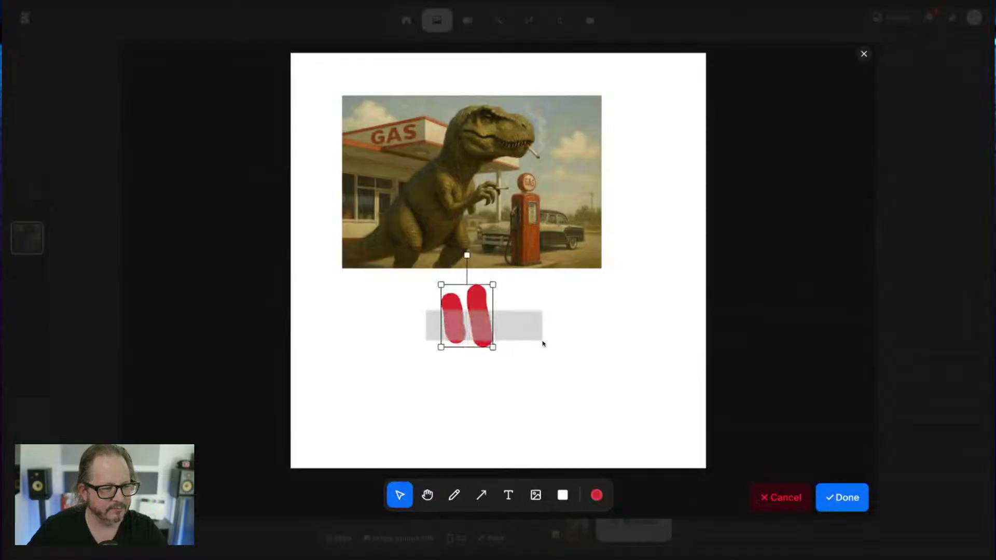
pyautogui.press('Delete')
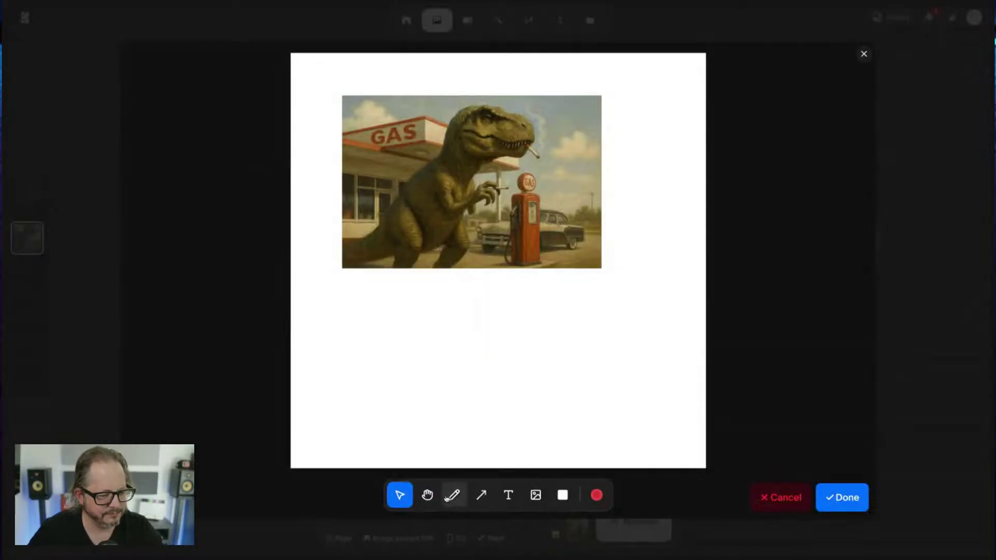
# - Add the red text "Turn this image" to the blank area below the T-Rex picture
pyautogui.click(427, 495)
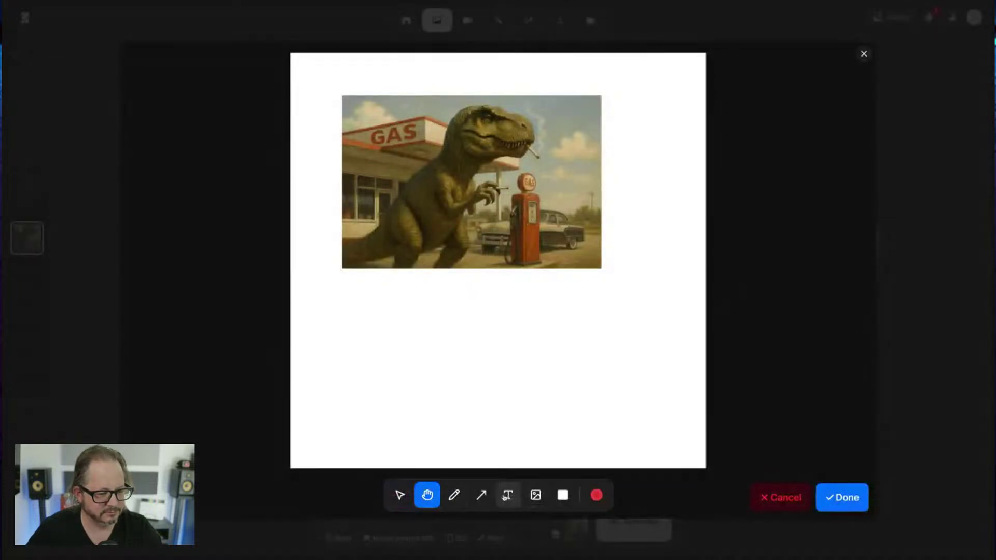
pyautogui.press('t')
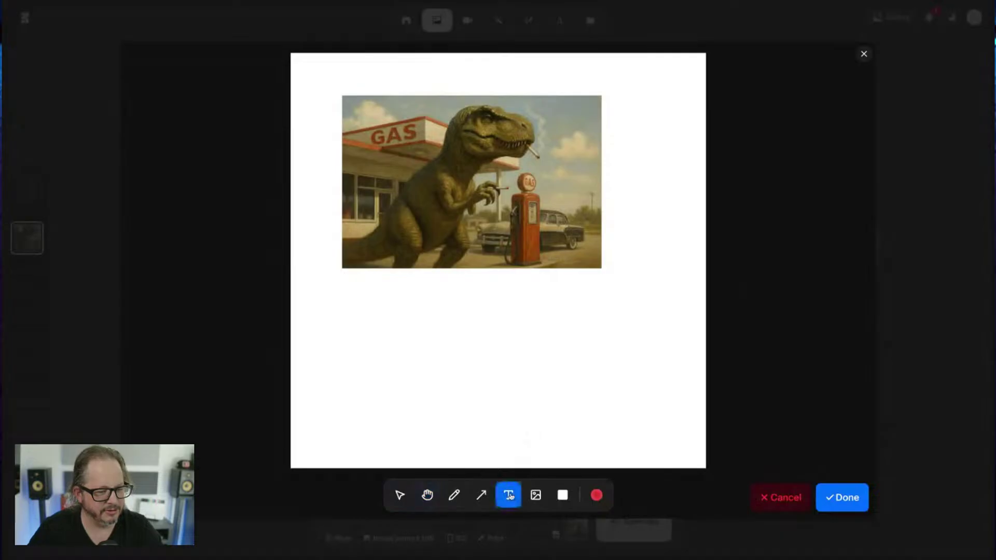
pyautogui.click(460, 330)
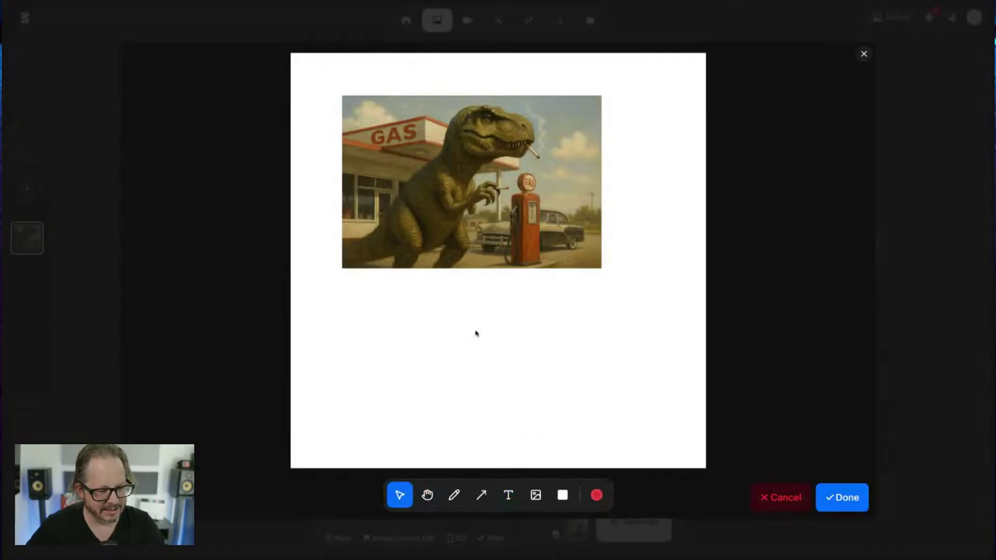
pyautogui.write('Turn t')
pyautogui.write('jhi')
pyautogui.press('BackSpace')
pyautogui.press('BackSpace')
pyautogui.press('BackSpace')
pyautogui.write('his')
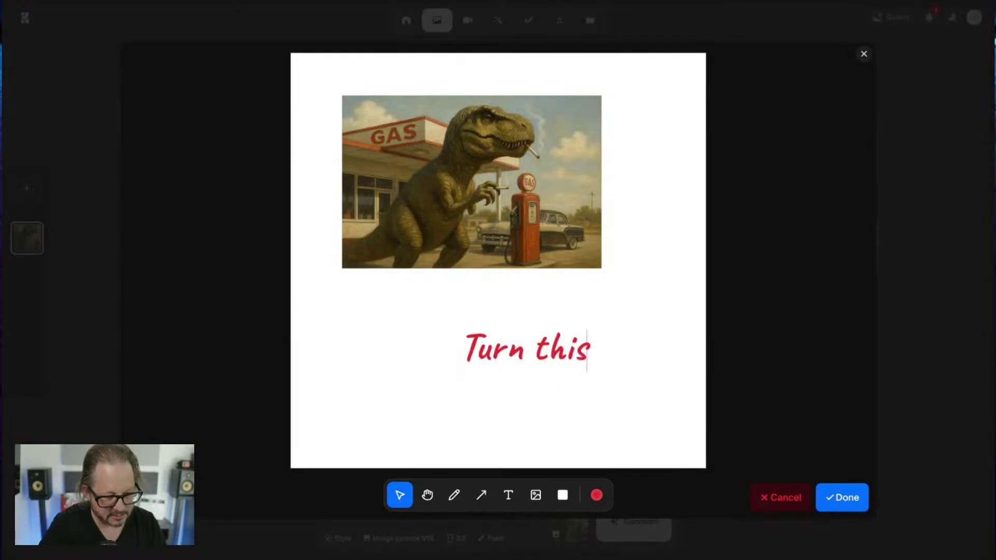
pyautogui.write(' image')
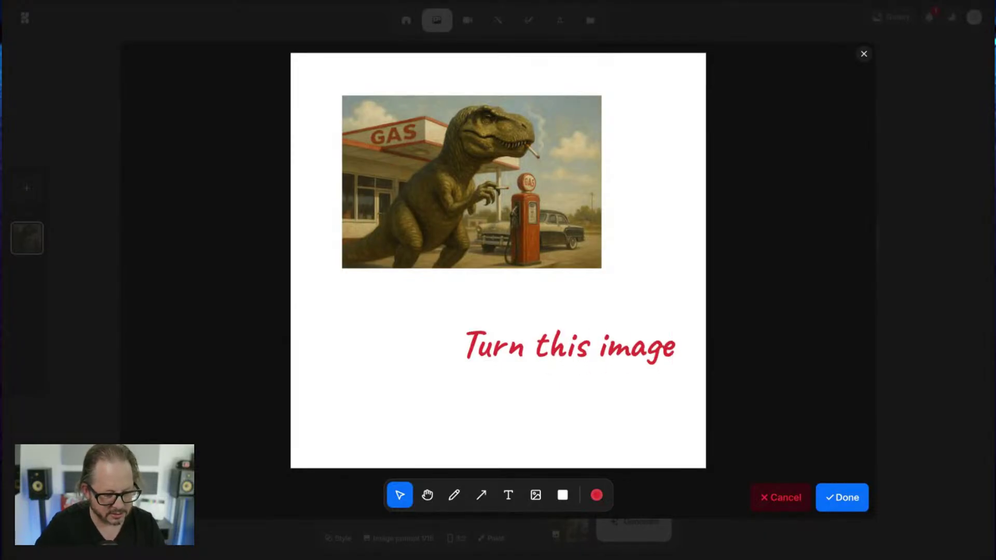
# - Draw a red arrow pointing left across the text, and delete both the arrow and the text
pyautogui.click(454, 495)
pyautogui.click(482, 495)
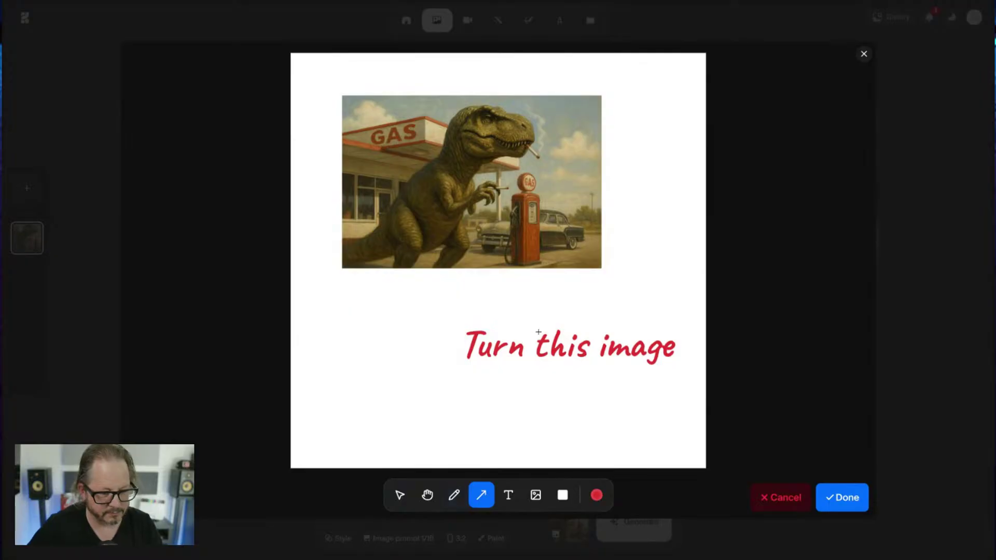
pyautogui.moveTo(586, 345); pyautogui.dragTo(487, 333)
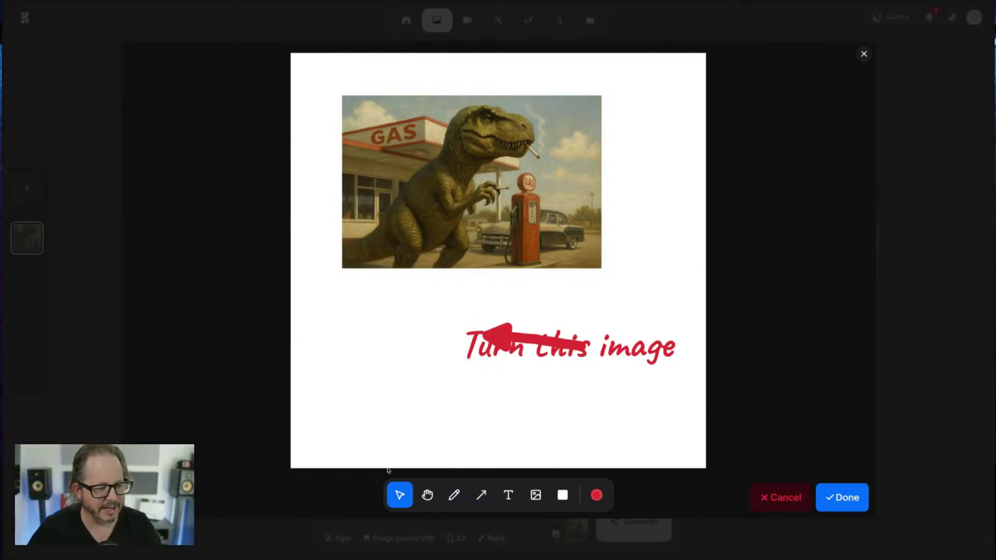
pyautogui.hotkey('ctrl', 'a')
pyautogui.press('Delete')
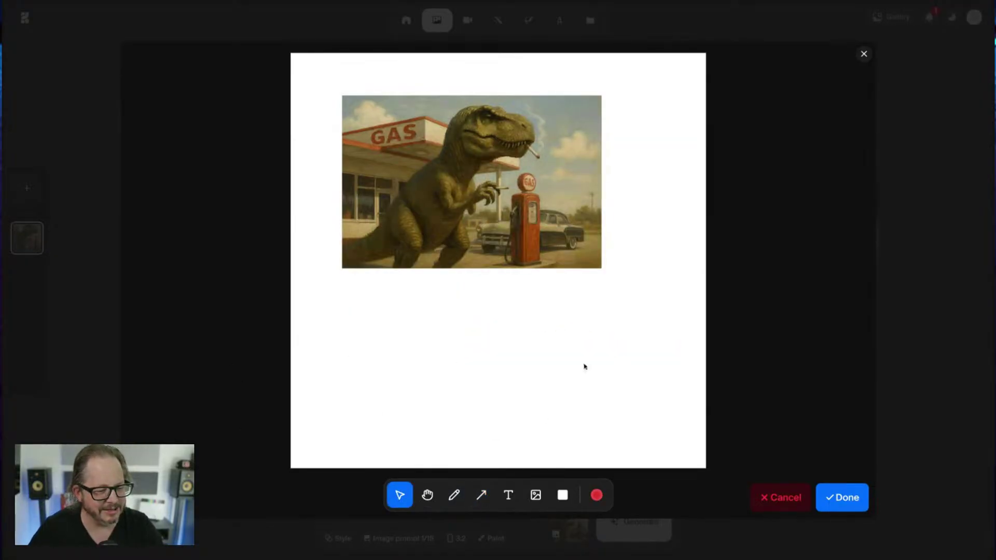
# - Add the text "turn this image black and white" below the T-Rex picture and shrink it to fit within the canvas
pyautogui.click(508, 493)
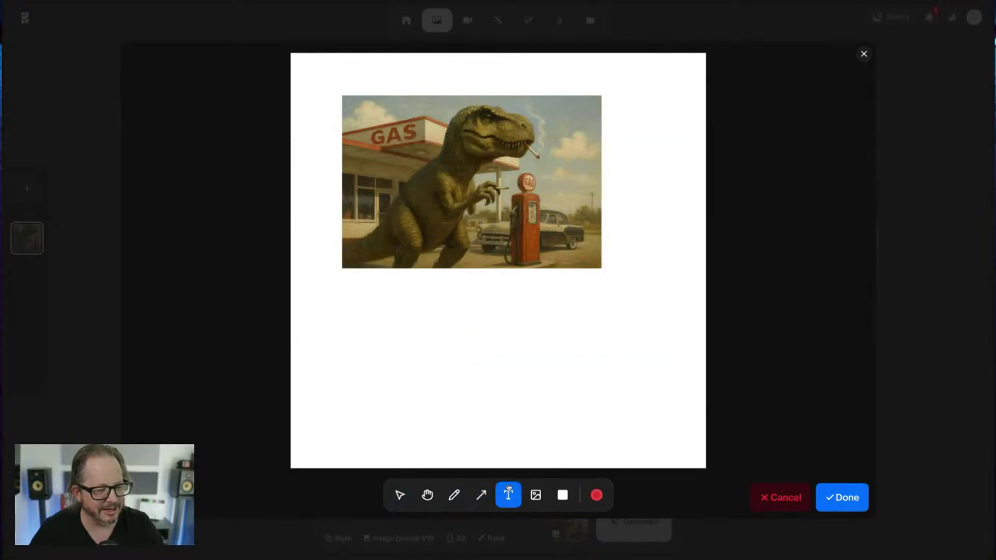
pyautogui.click(345, 314)
pyautogui.write('turn this image bla')
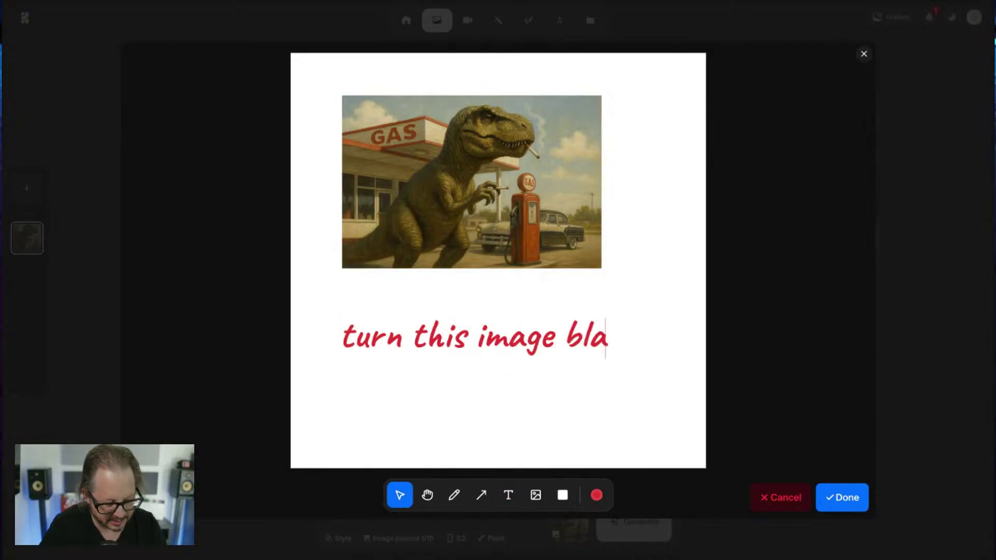
pyautogui.write('ck and whi')
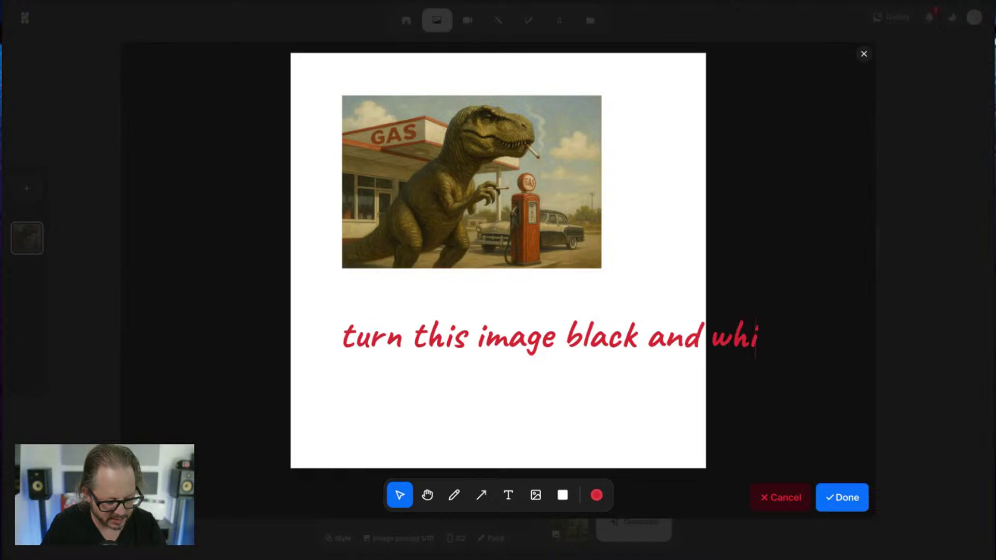
pyautogui.write('te')
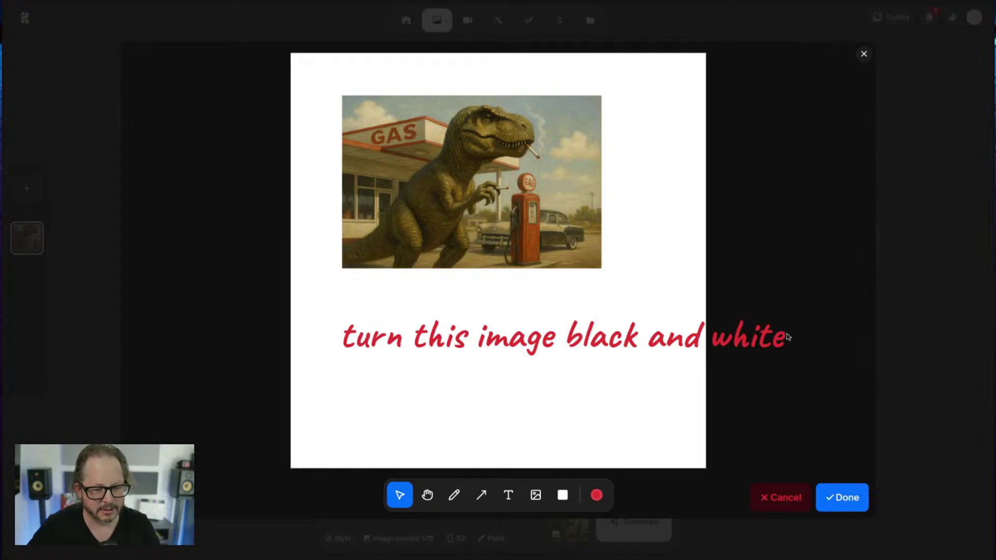
pyautogui.press('Escape')
pyautogui.moveTo(785, 357); pyautogui.dragTo(618, 344)
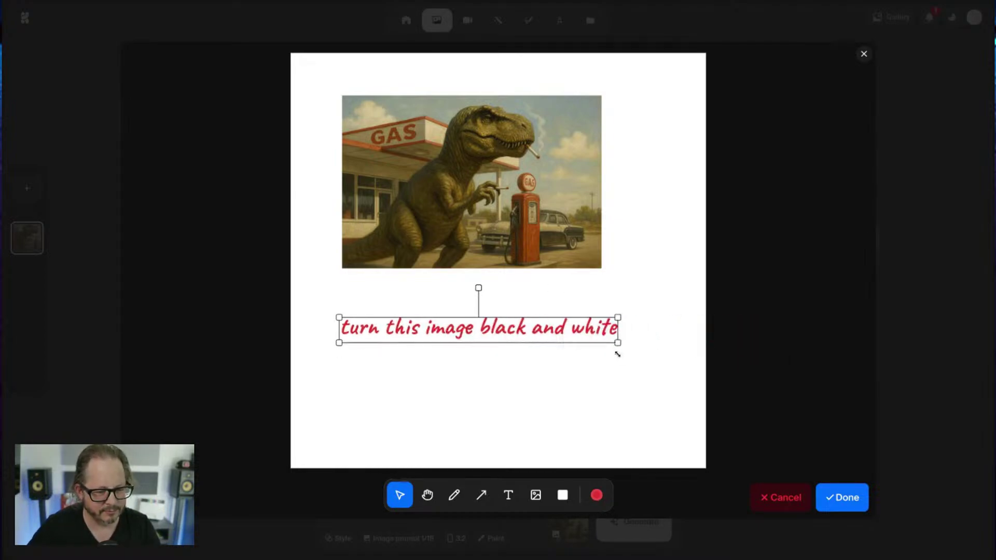
# - Add the finished canvas as a second image prompt and generate new images without a text prompt
pyautogui.click(842, 499)
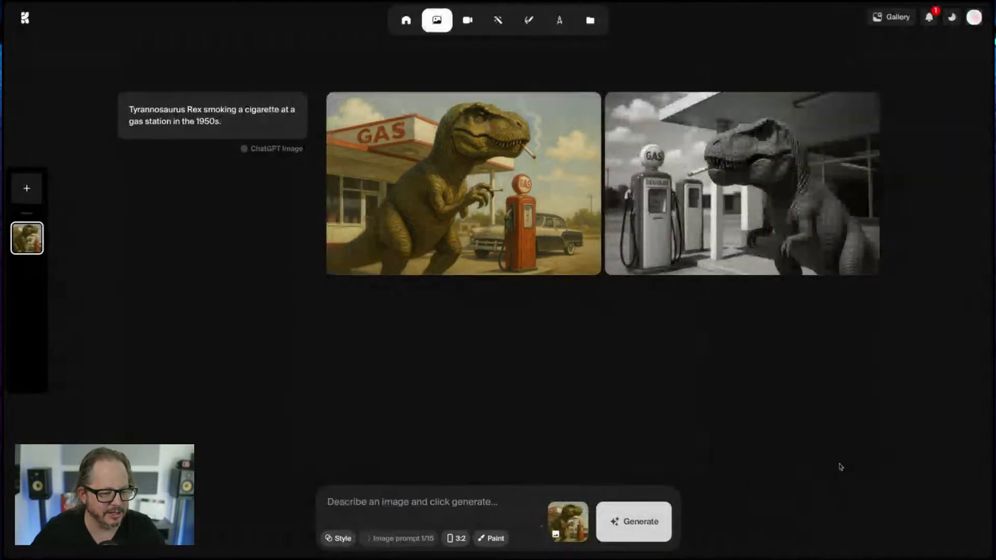
pyautogui.click(638, 520)
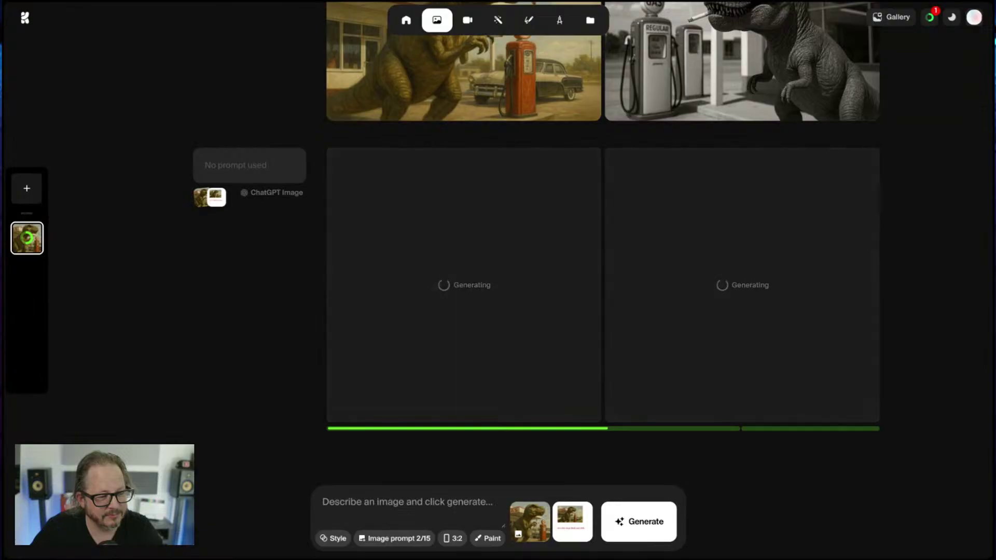
pyautogui.moveTo(266, 158)
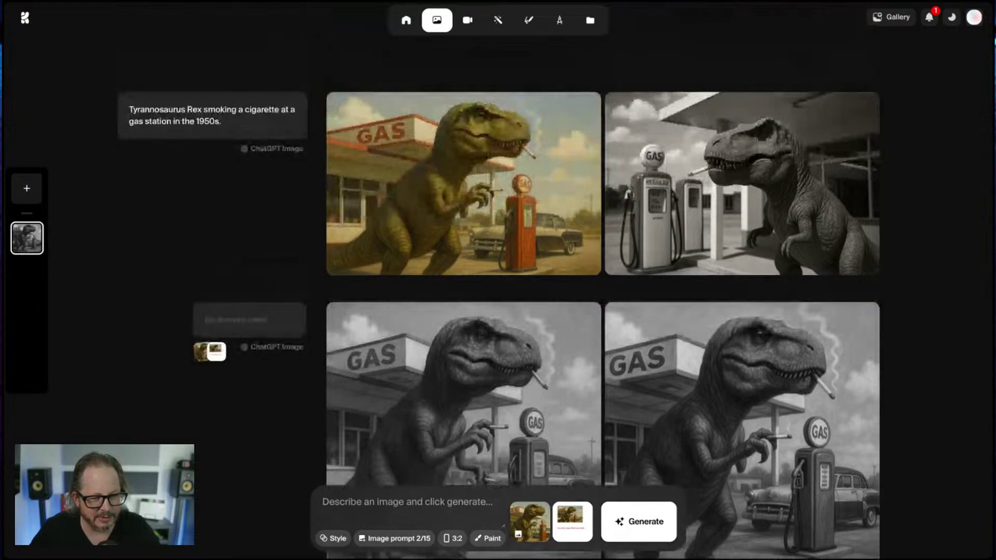
# - Examine the newly generated T-Rex pictures and compare them with the original pair above
pyautogui.scroll(-3, 498, 311)
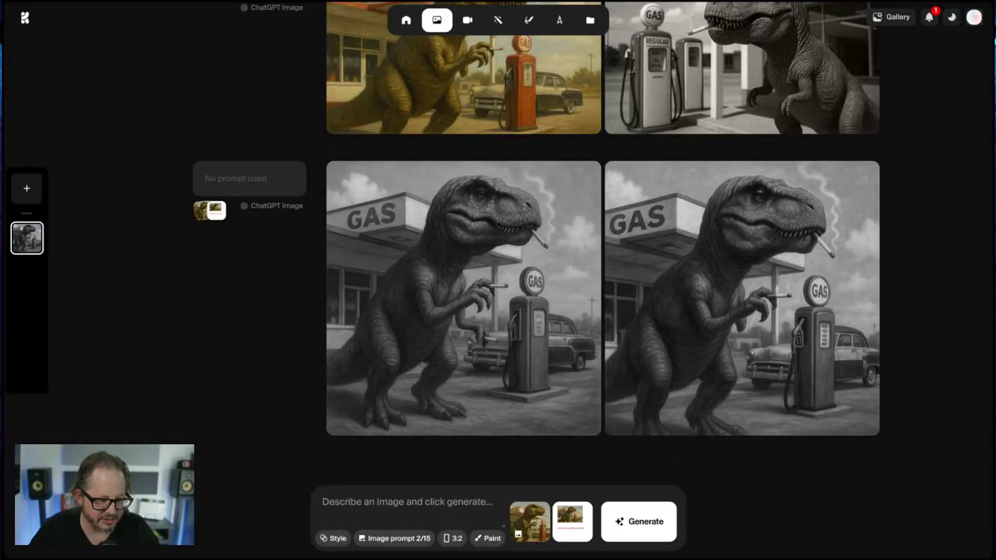
pyautogui.scroll(3, 602, 223)
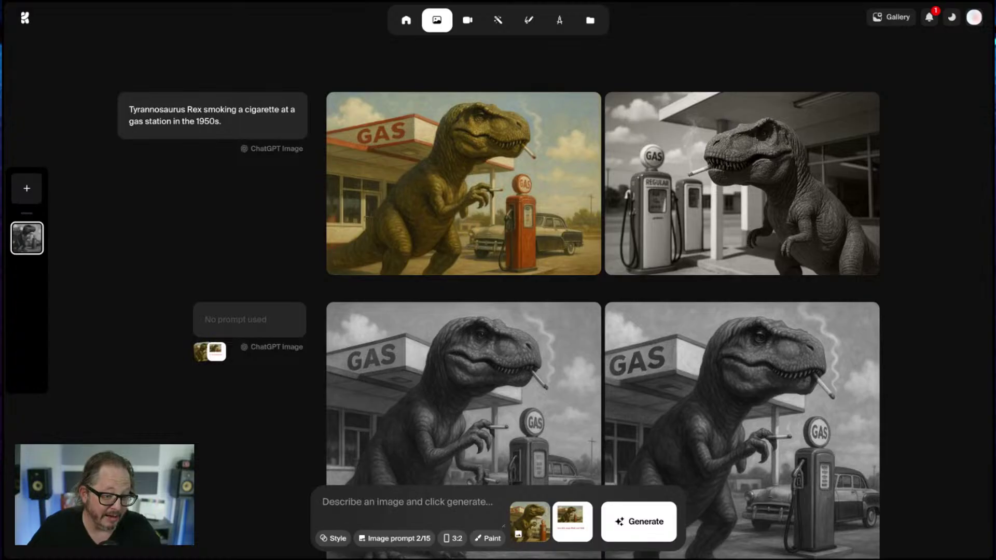
pyautogui.scroll(-2, 603, 311)
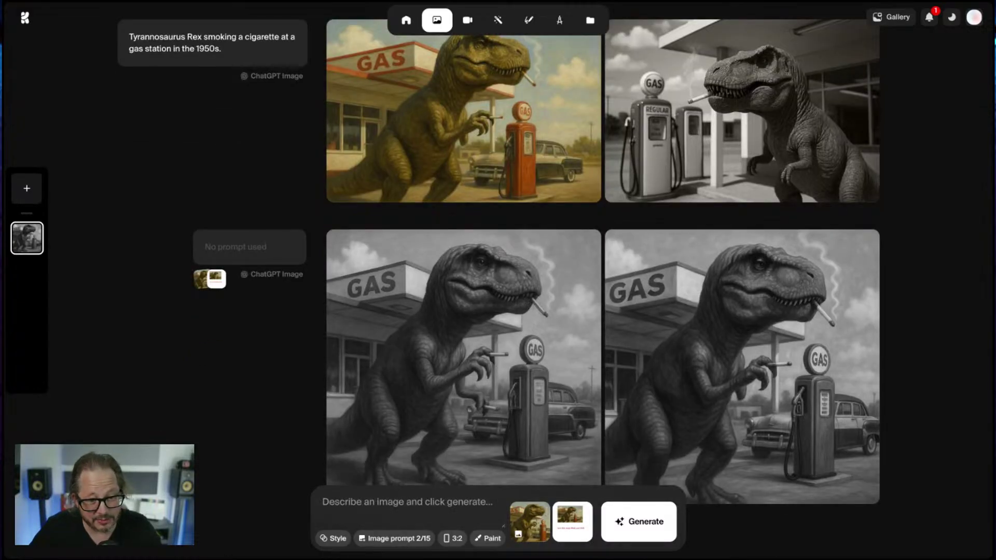
pyautogui.scroll(2, 603, 259)
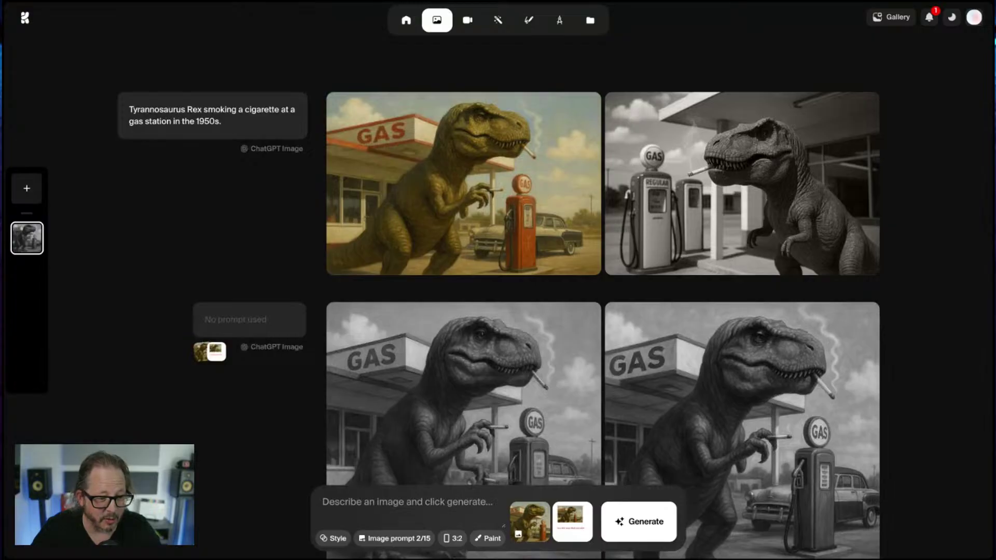
pyautogui.scroll(-1, 603, 311)
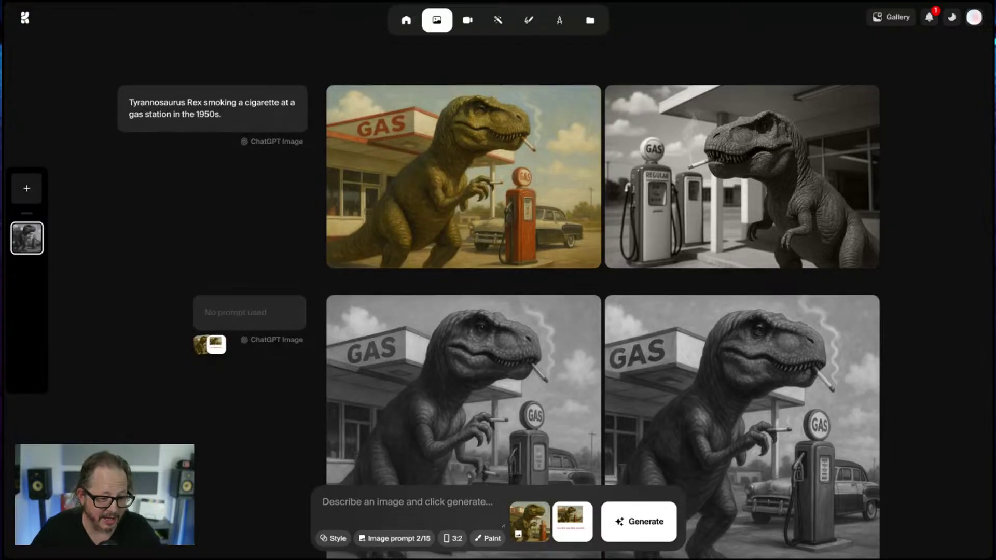
pyautogui.scroll(-3, 602, 312)
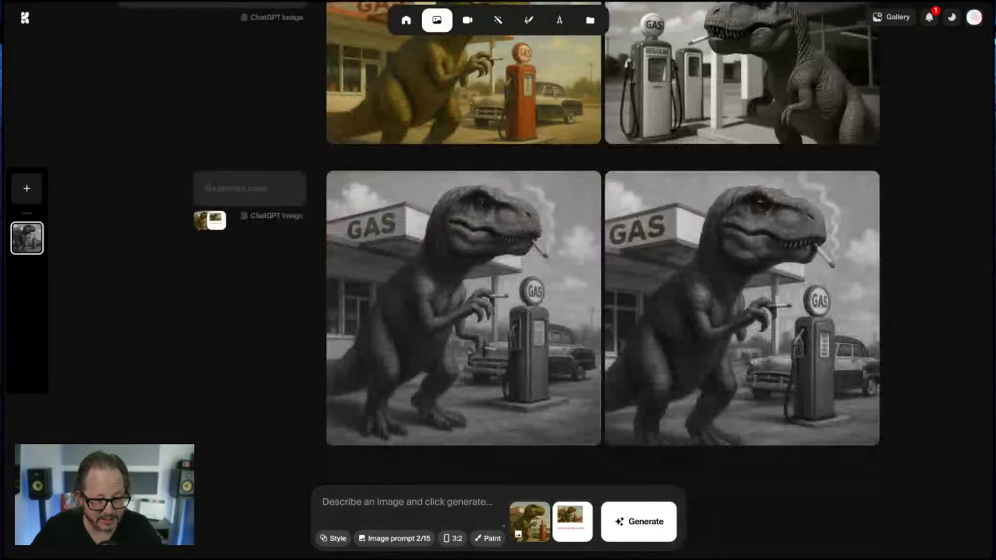
pyautogui.scroll(2, 603, 260)
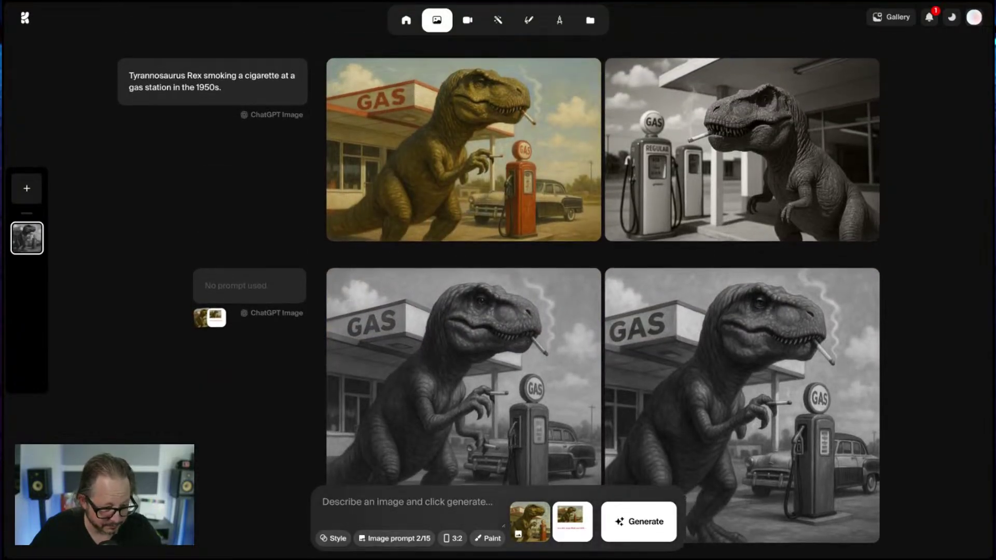
pyautogui.scroll(-1, 602, 259)
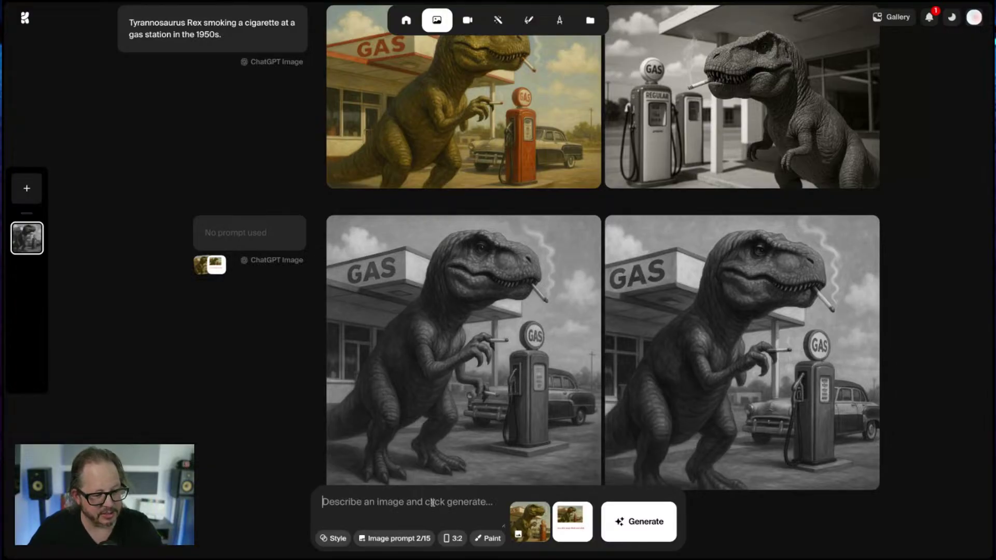
pyautogui.scroll(-1, 444, 502)
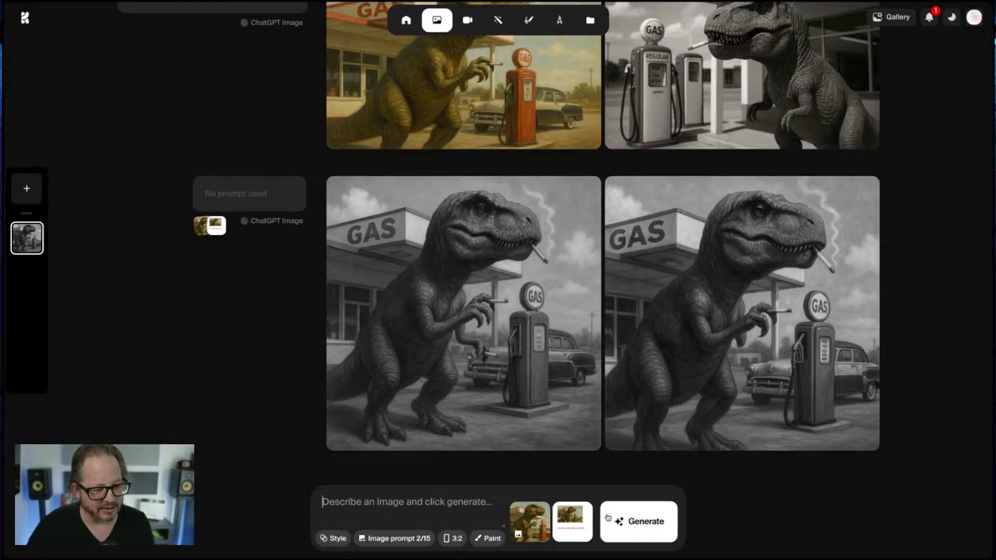
# - Remove the painted canvas and the color T-Rex picture from the image prompts
pyautogui.moveTo(583, 521)
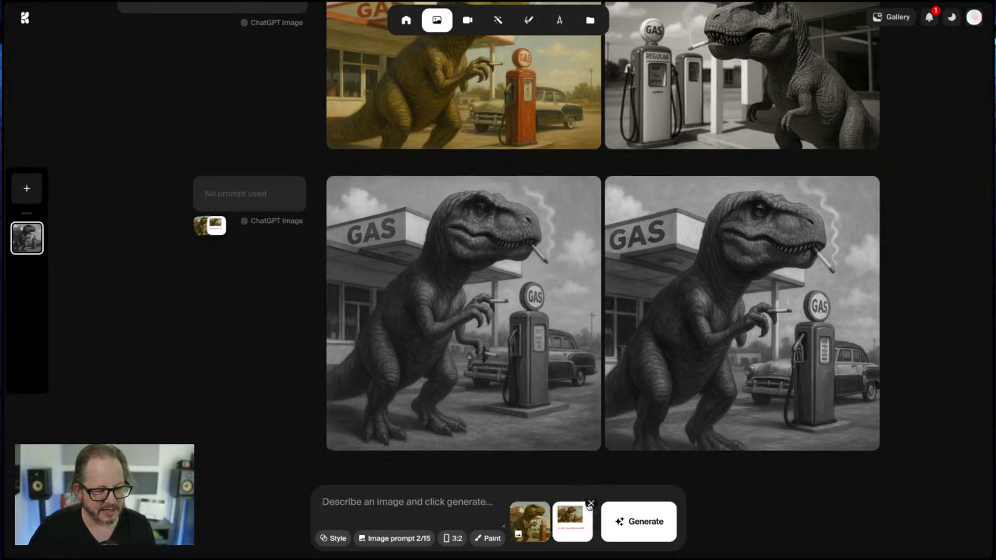
pyautogui.click(590, 503)
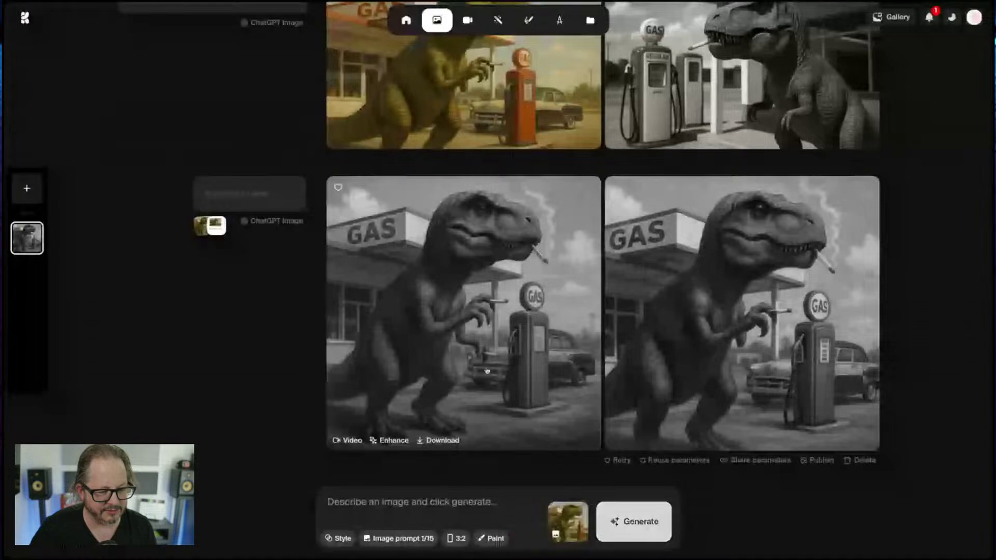
pyautogui.click(586, 504)
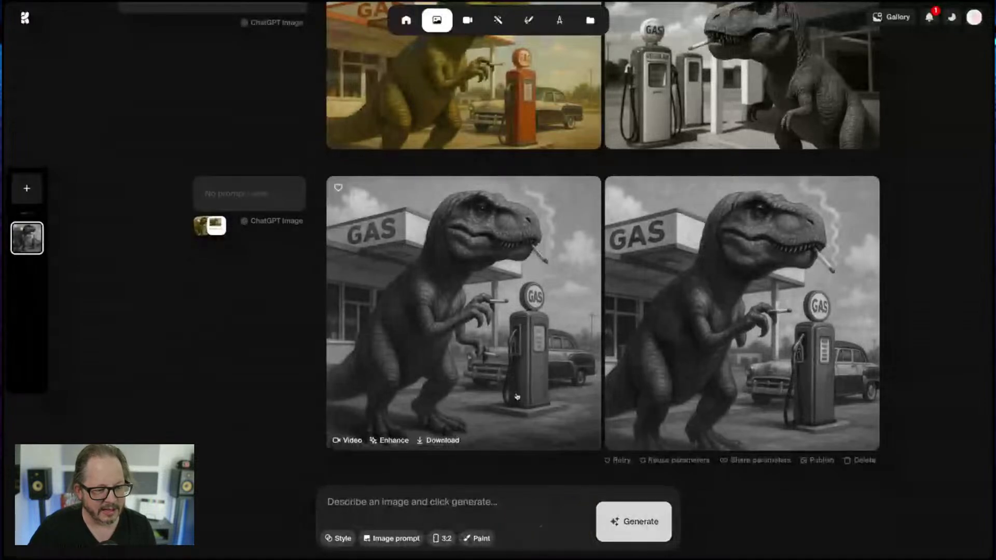
# - View the original black-and-white T-Rex picture enlarged, and add it as the image prompt
pyautogui.click(713, 120)
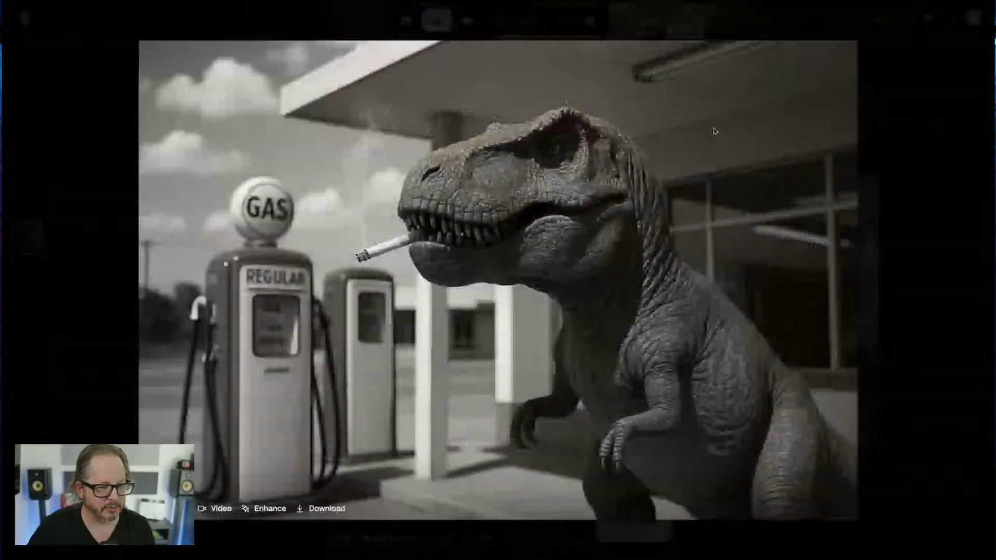
pyautogui.click(870, 109)
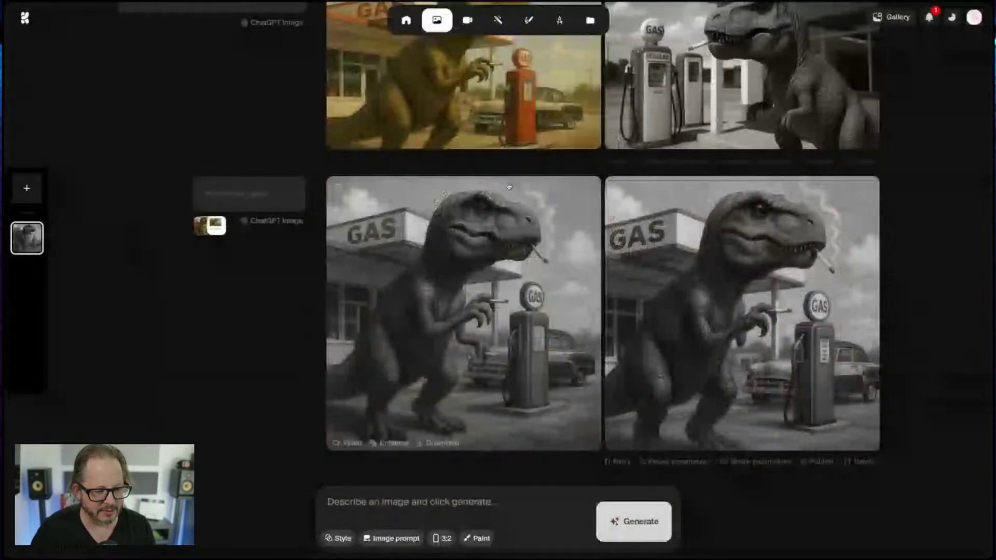
pyautogui.moveTo(509, 186); pyautogui.dragTo(555, 506)
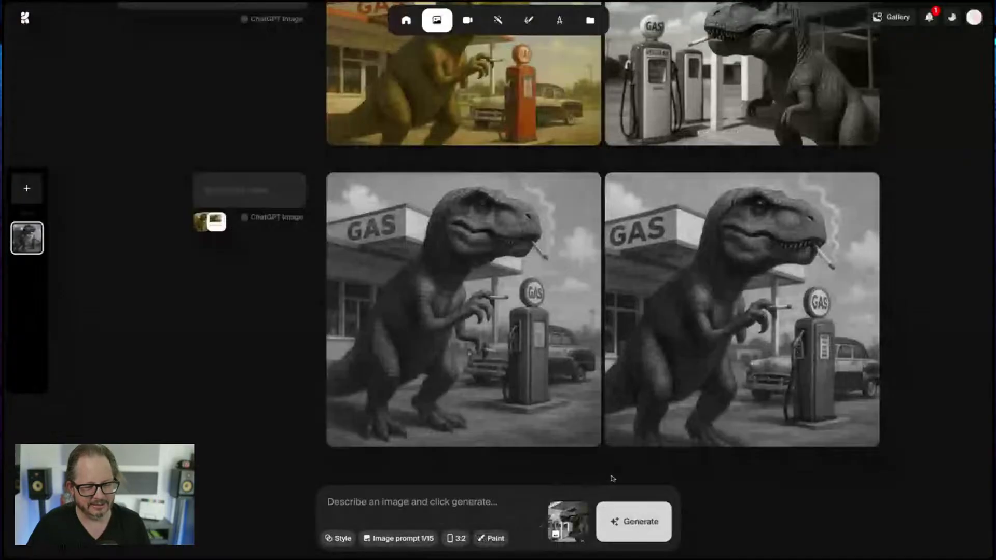
pyautogui.scroll(-1, 674, 363)
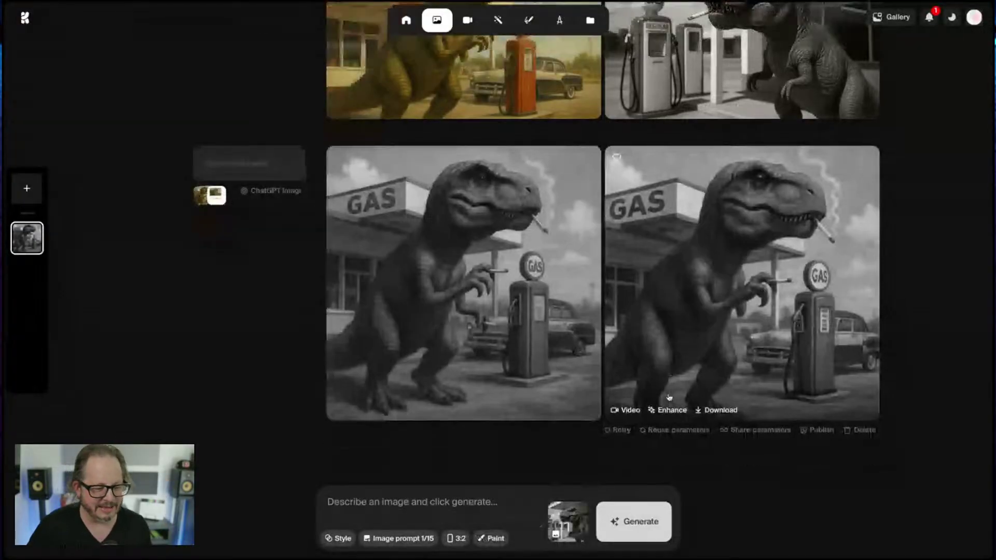
# - Enter the prompt "Turn this into a color photo" for the black-and-white T-Rex image and generate new pictures
pyautogui.scroll(2, 673, 393)
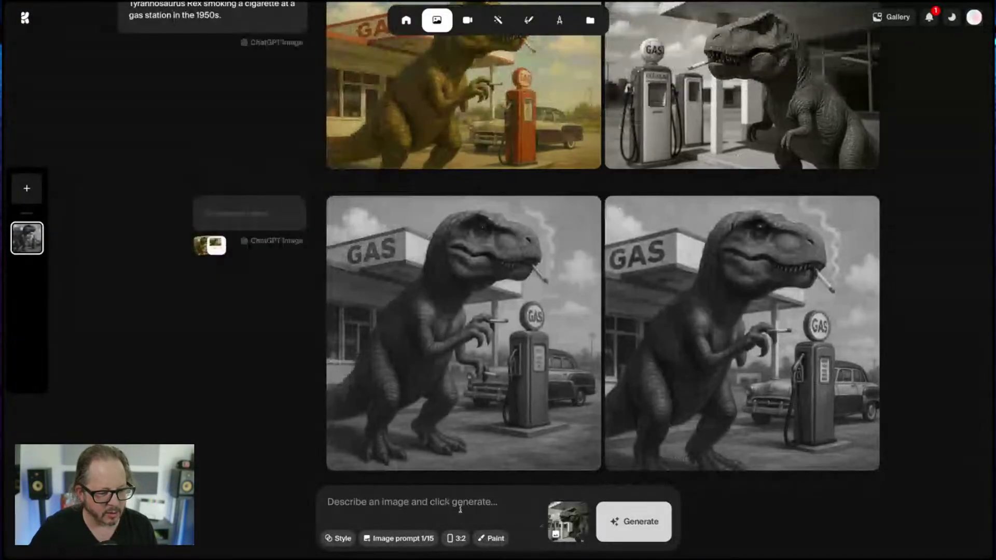
pyautogui.click(432, 500)
pyautogui.write('Tu')
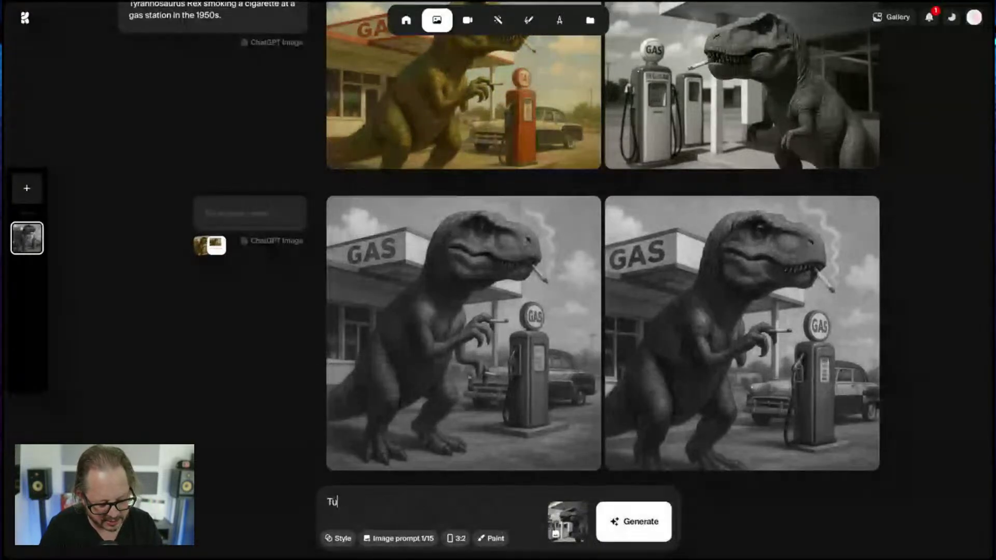
pyautogui.write('rn this into a color photo')
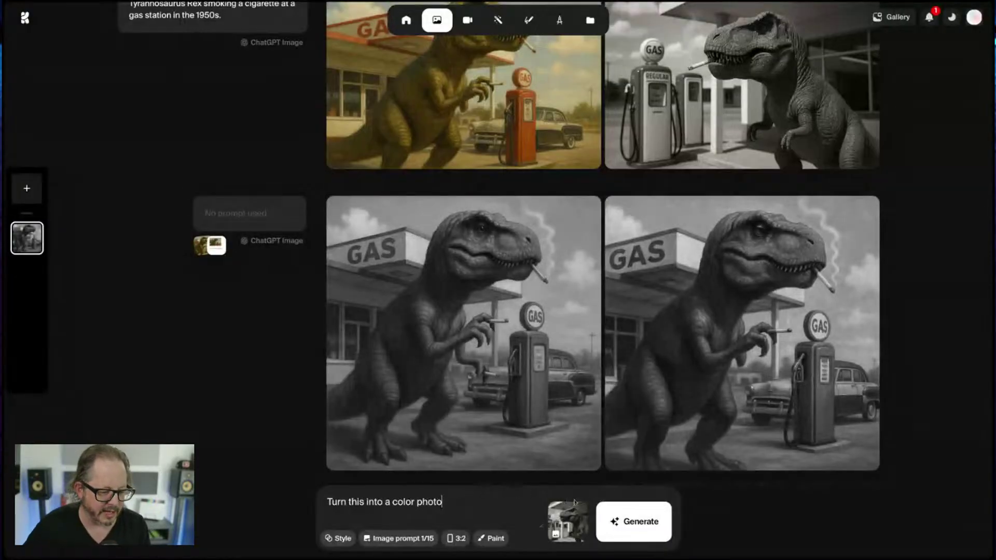
pyautogui.click(630, 516)
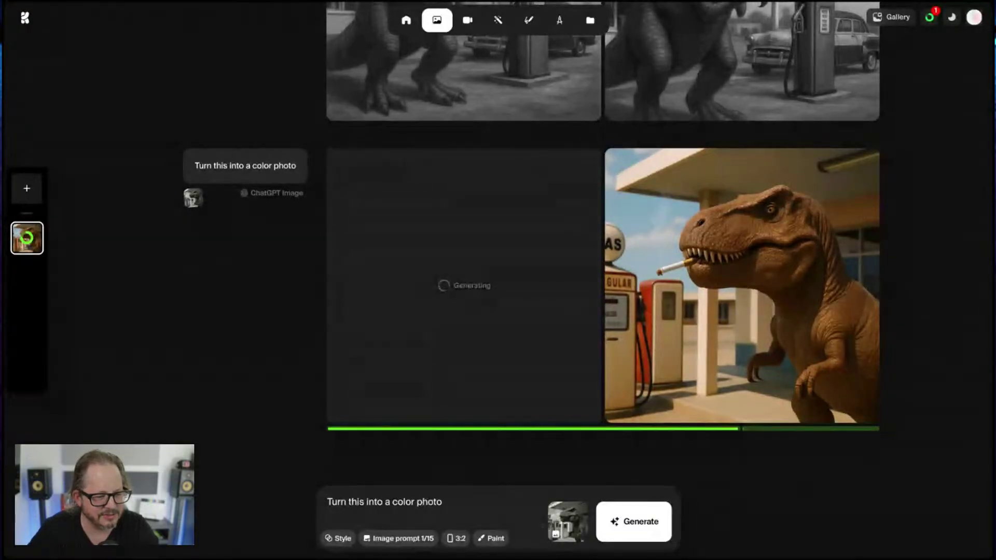
# - View the first finished color T-Rex picture enlarged and check the available aspect ratio options
pyautogui.click(727, 347)
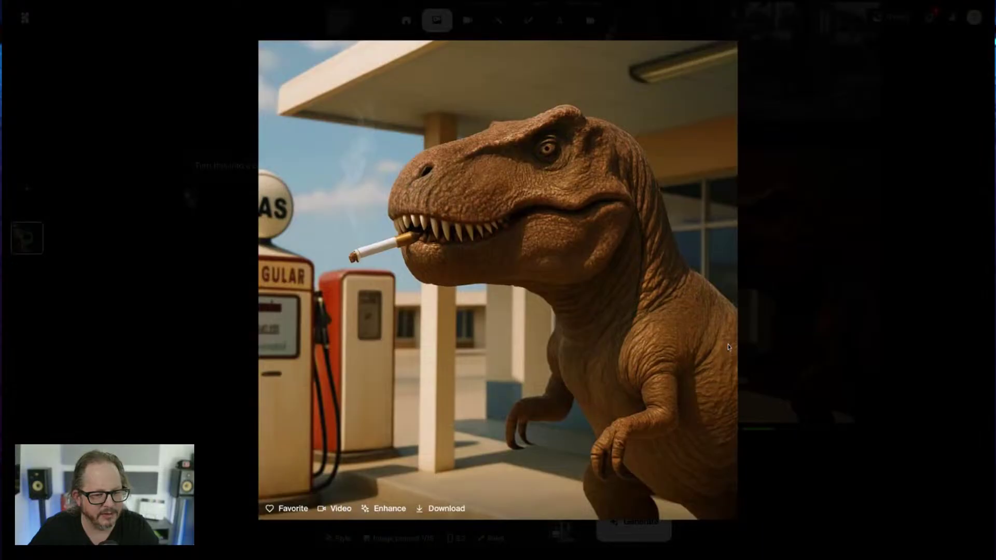
pyautogui.click(783, 376)
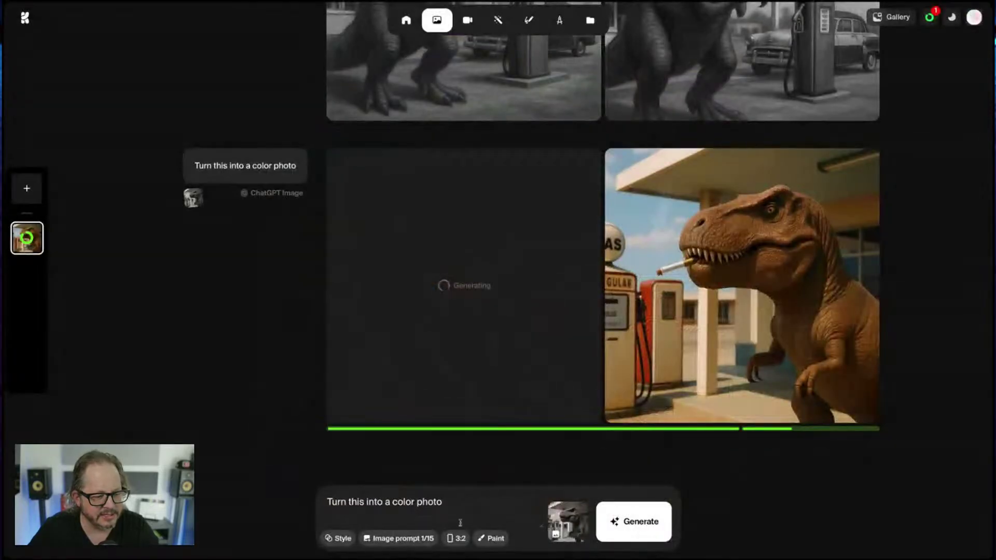
pyautogui.click(457, 538)
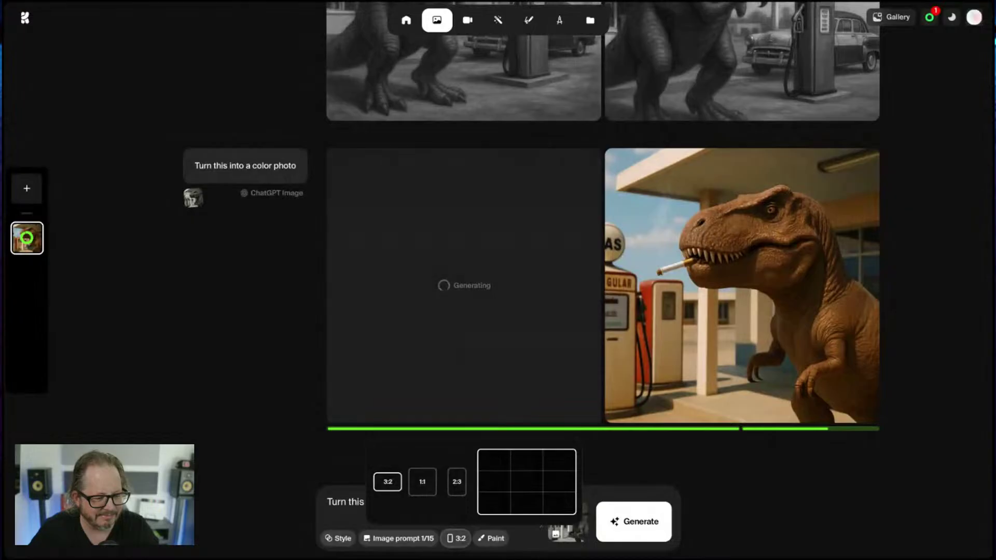
pyautogui.click(351, 506)
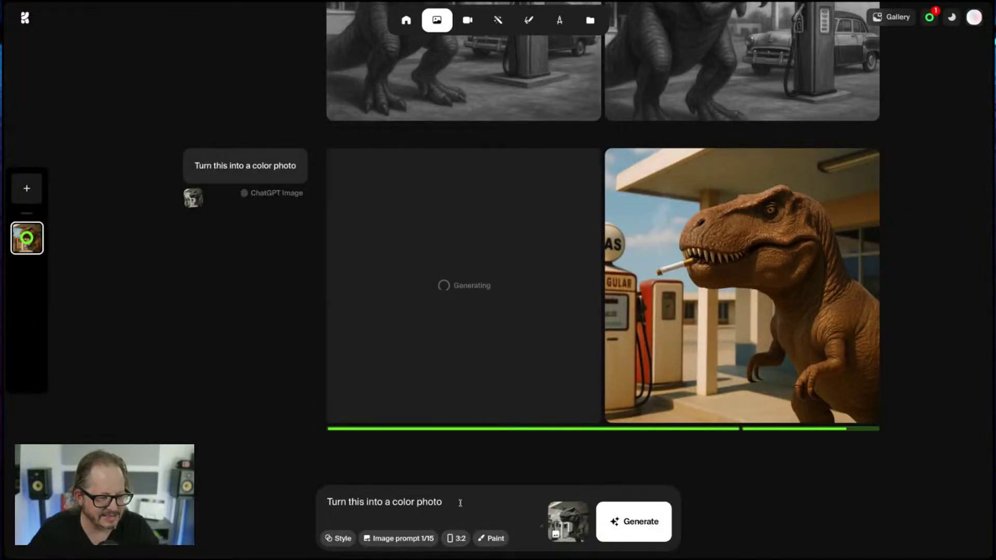
pyautogui.click(458, 538)
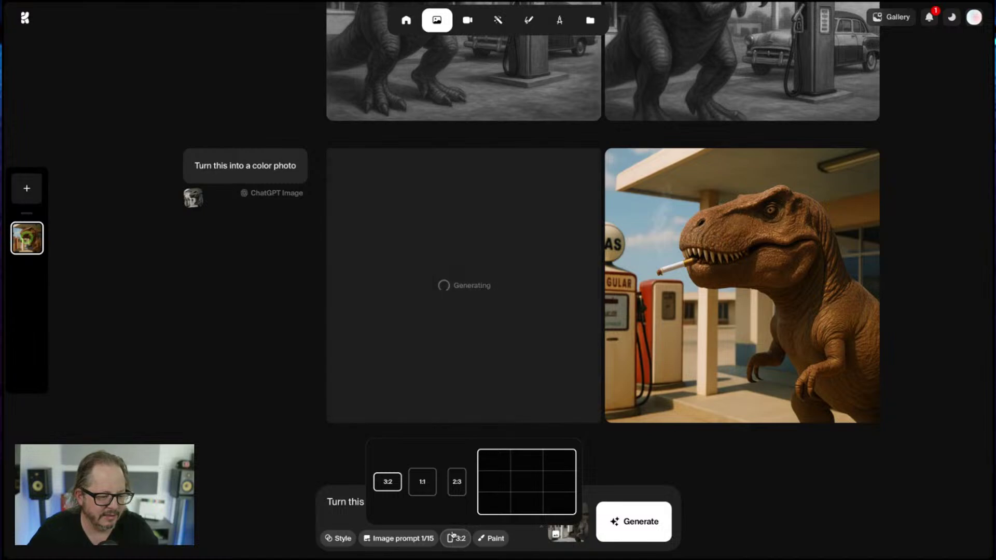
pyautogui.click(340, 471)
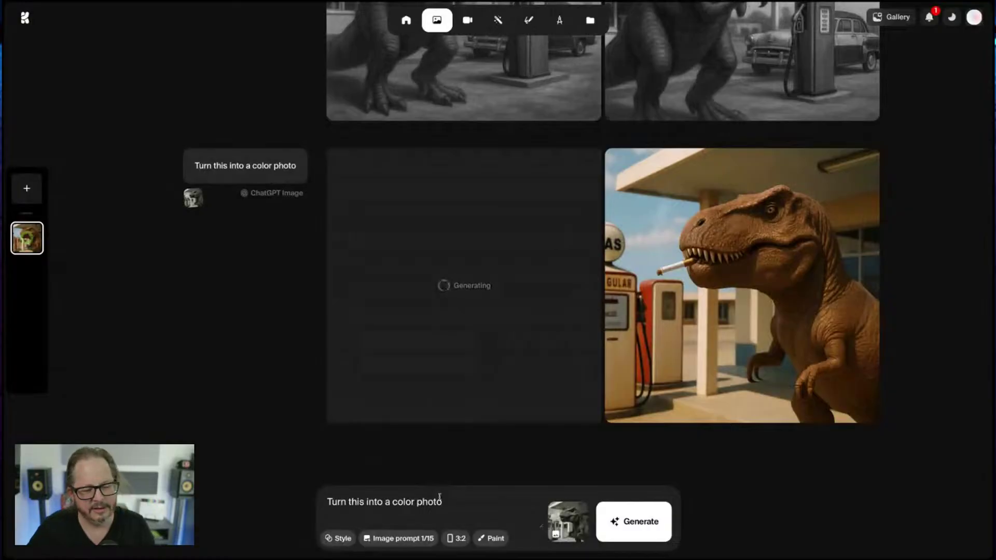
# - Look back over the earlier T-Rex pictures and view the new green T-Rex color photo enlarged
pyautogui.scroll(3, 527, 342)
pyautogui.scroll(4, 527, 343)
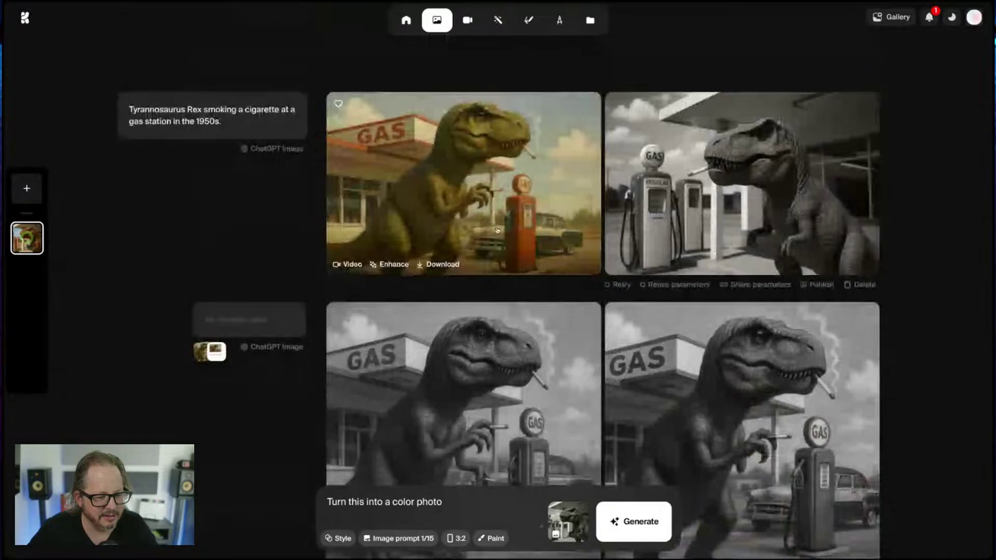
pyautogui.scroll(-3, 497, 230)
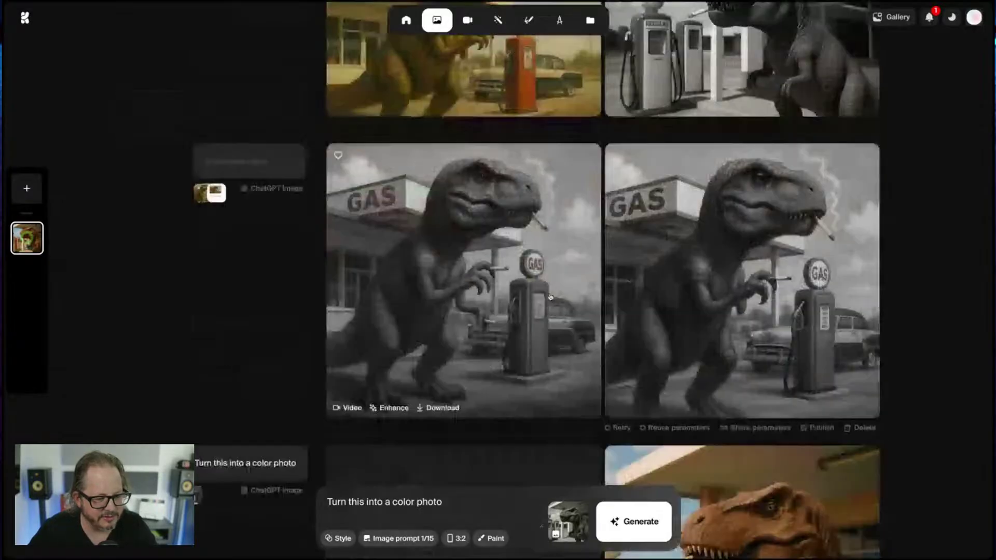
pyautogui.scroll(-6, 550, 297)
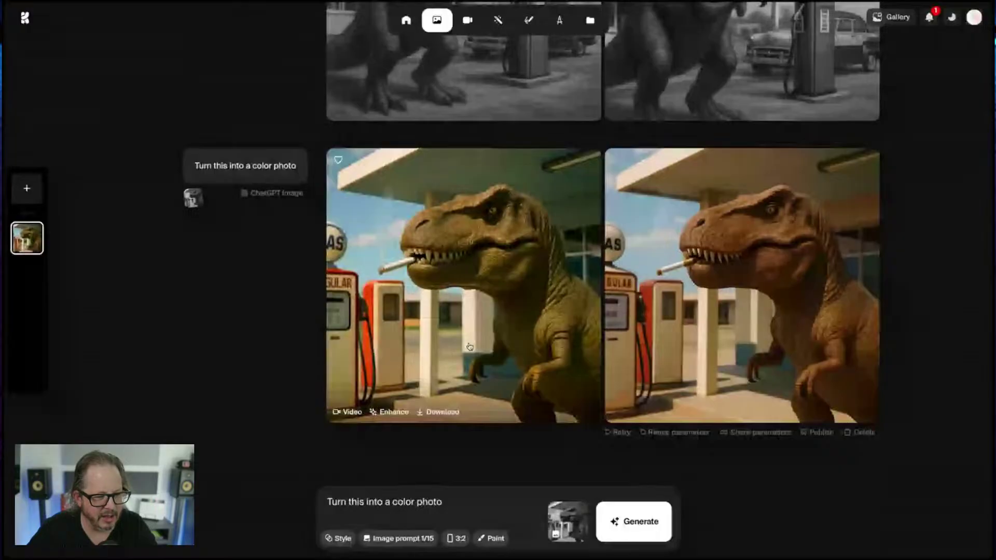
pyautogui.click(470, 346)
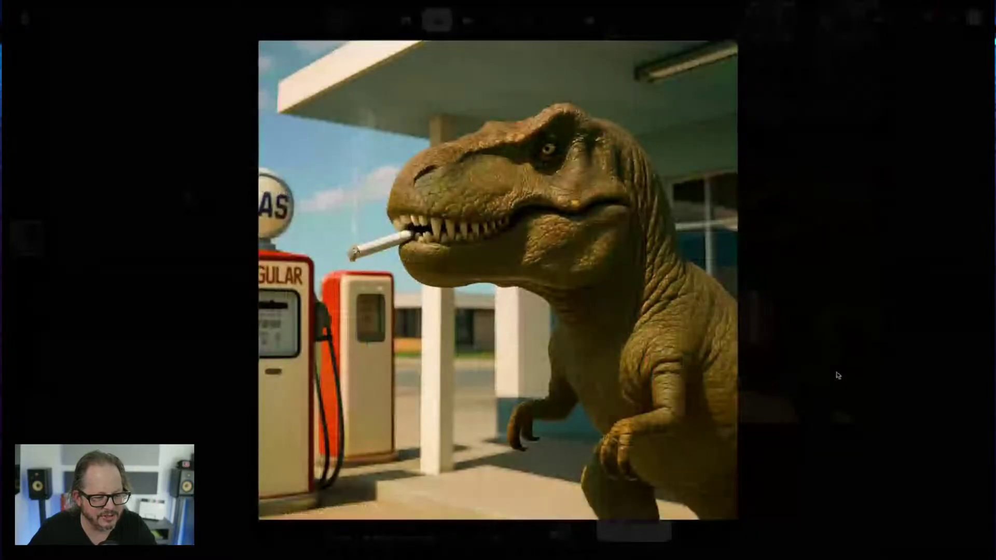
pyautogui.click(839, 375)
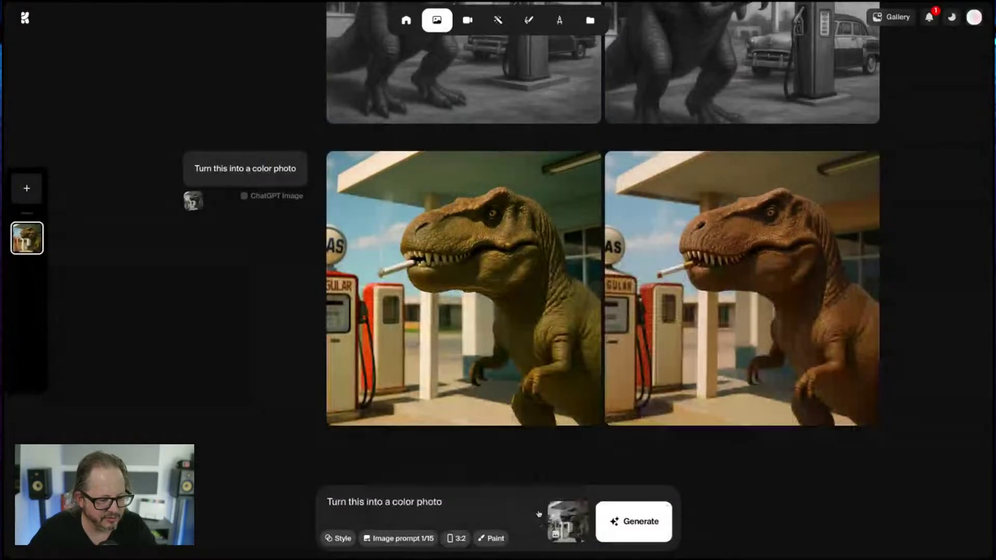
# - Switch the aspect ratio to 2:3 and back to 3:2 so the landscape format is applied
pyautogui.moveTo(456, 538)
pyautogui.click(457, 482)
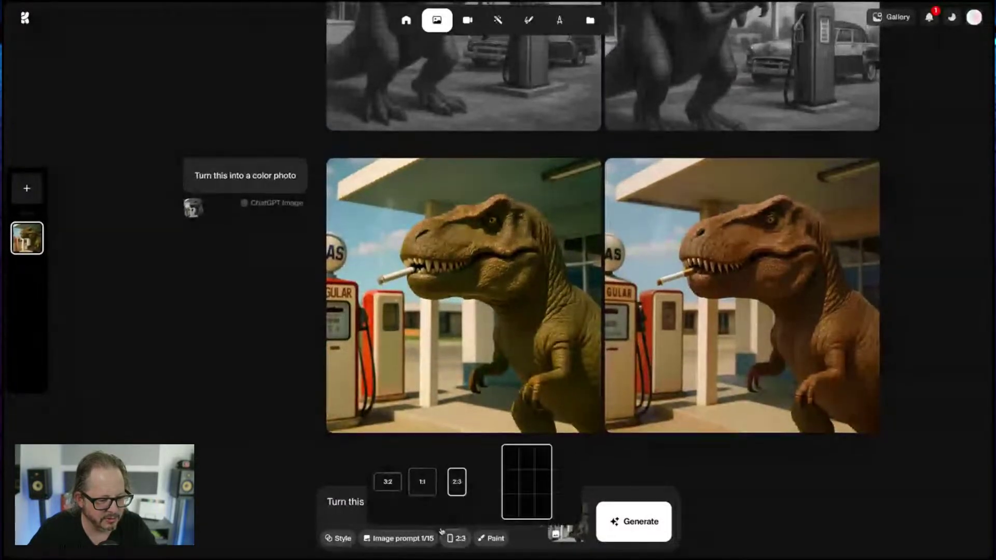
pyautogui.click(387, 481)
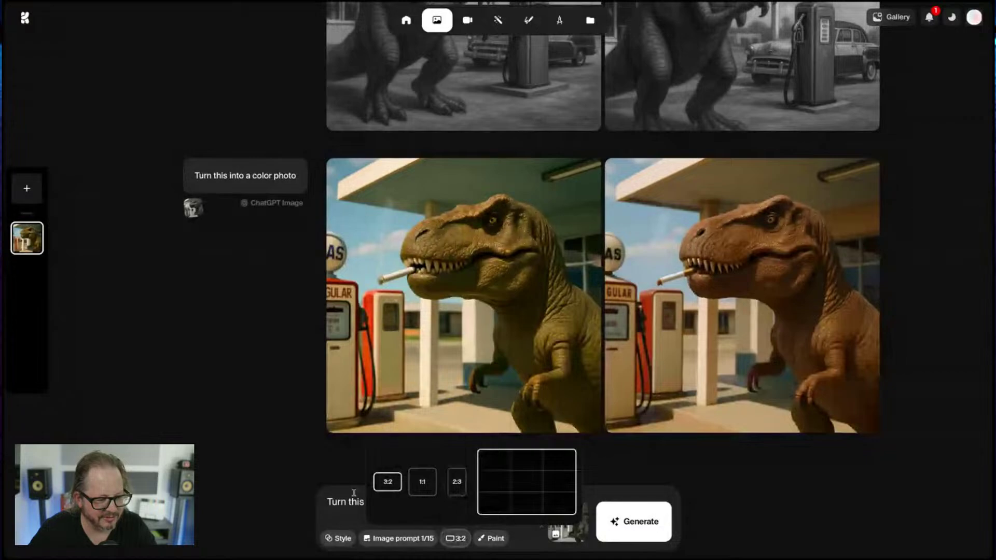
pyautogui.moveTo(459, 537)
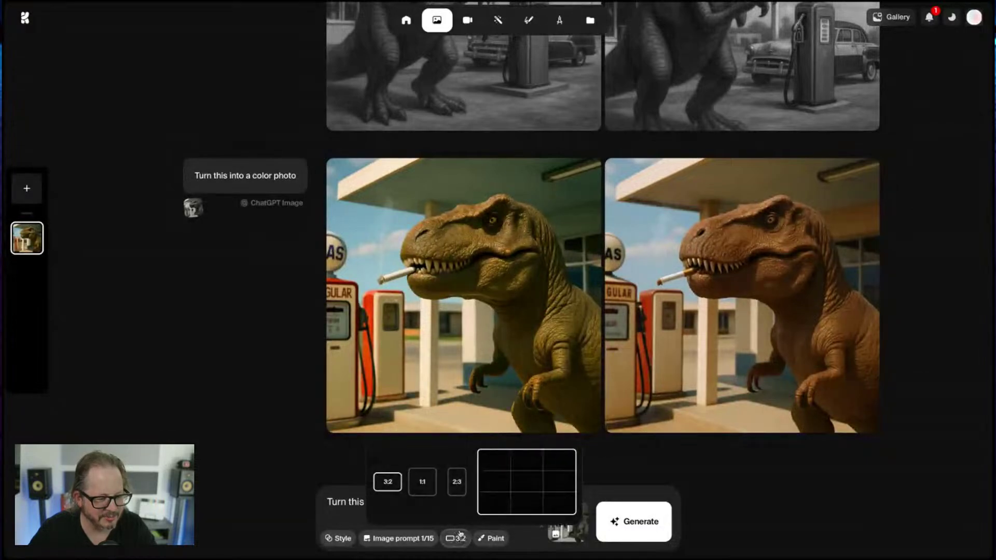
# - Replace the black-and-white image prompt with the green T-Rex color photo
pyautogui.scroll(1, 753, 457)
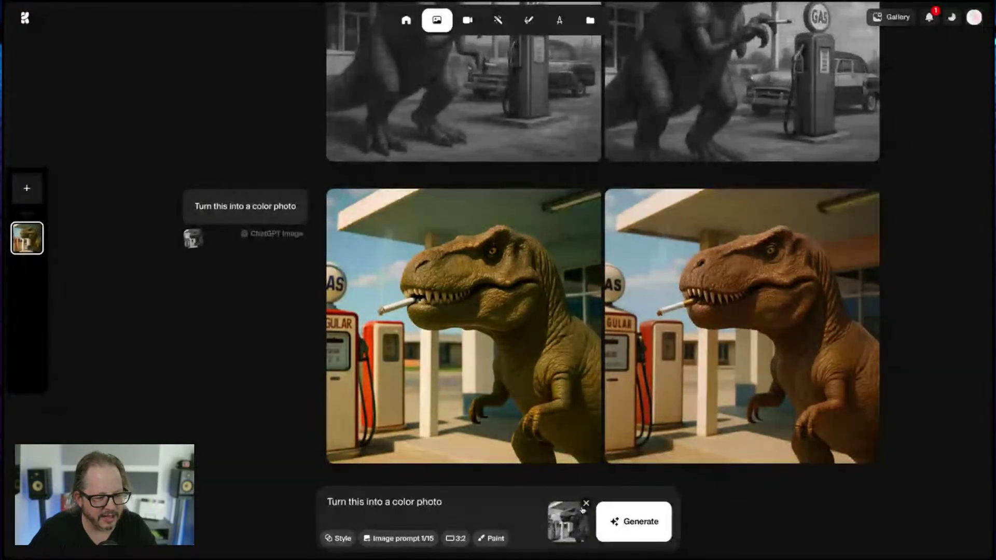
pyautogui.click(585, 503)
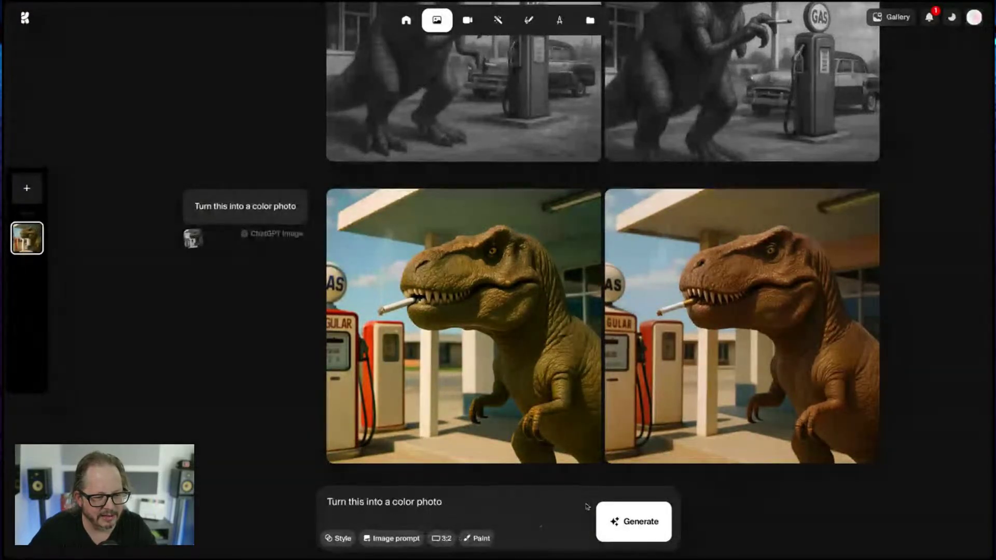
pyautogui.moveTo(520, 425); pyautogui.dragTo(554, 498)
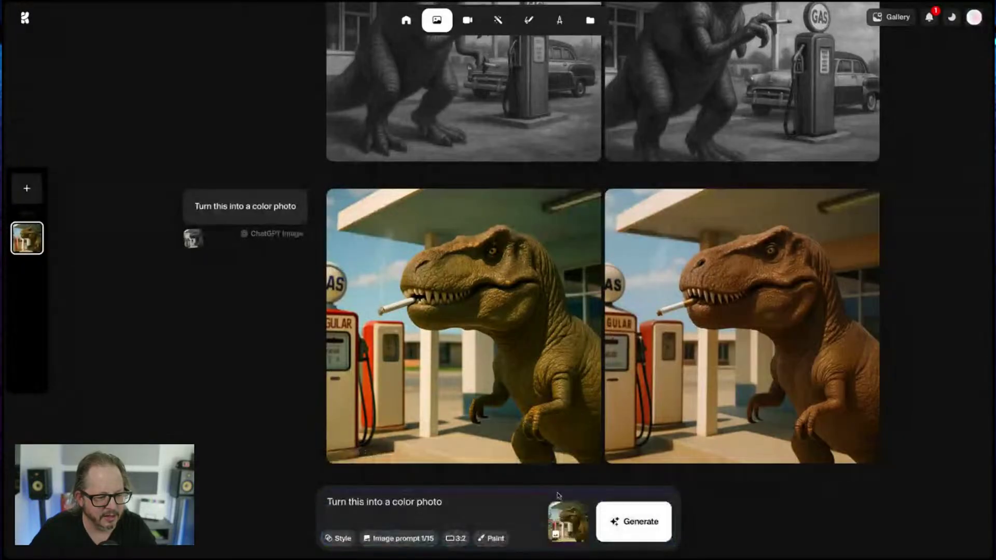
# - Replace the text prompt with "Ad a red 57 Chevy to the background" and generate new pictures in 3:2
pyautogui.moveTo(443, 502); pyautogui.dragTo(310, 486)
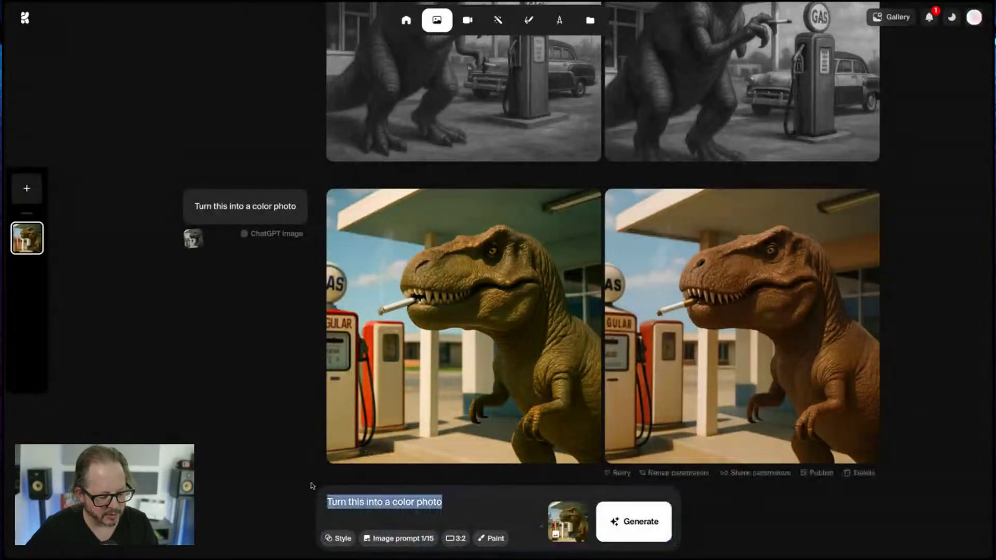
pyautogui.write('A')
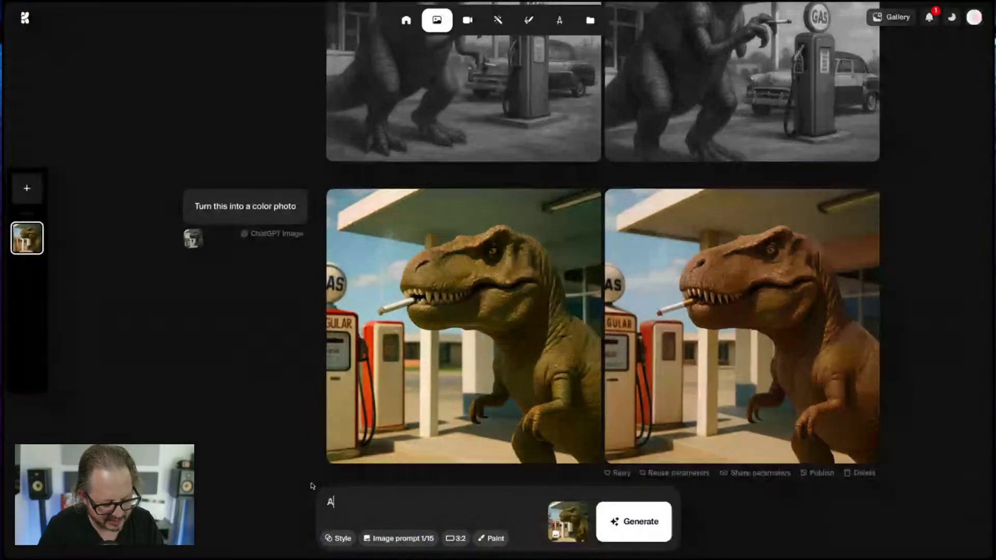
pyautogui.write('d a red')
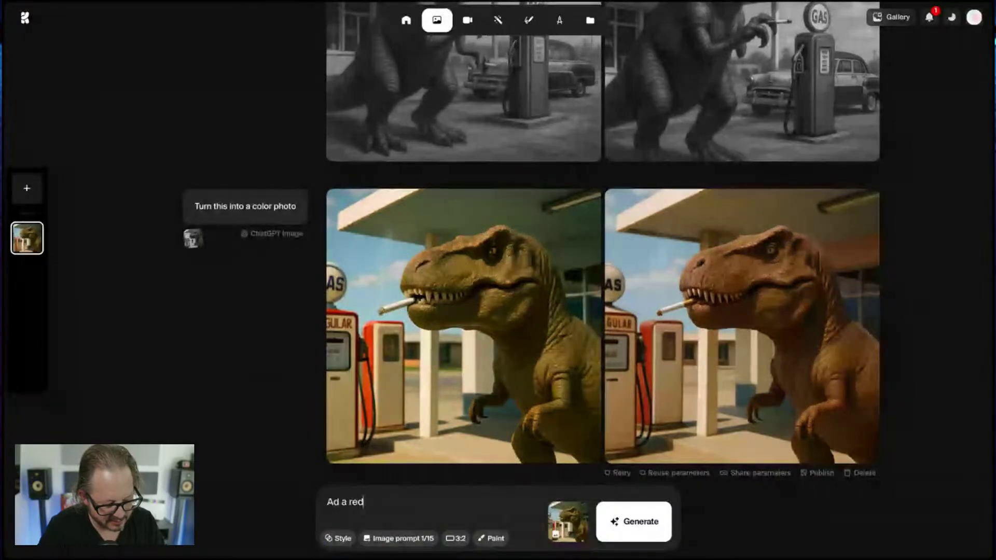
pyautogui.write(' 57 Cehcy')
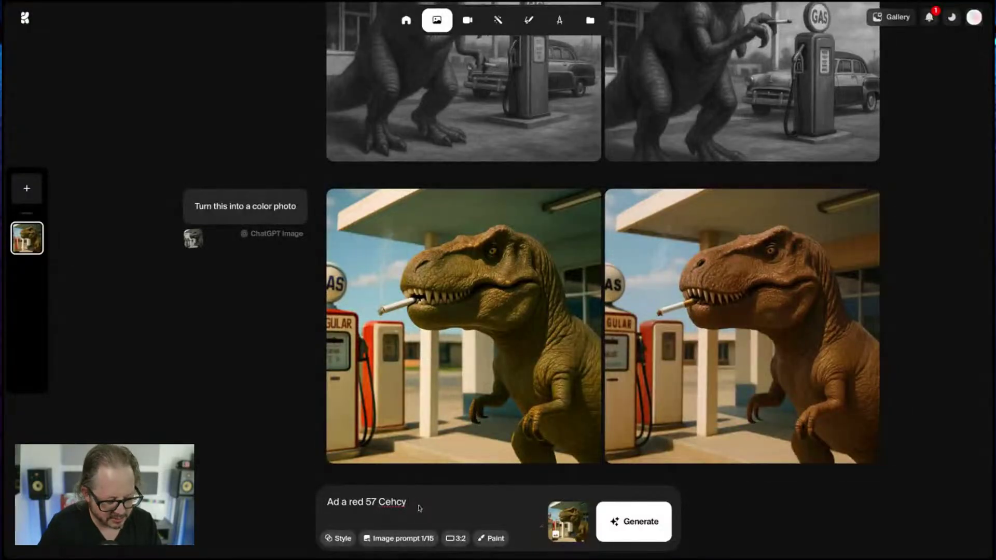
pyautogui.press('BackSpace')
pyautogui.press('BackSpace')
pyautogui.press('BackSpace')
pyautogui.press('BackSpace')
pyautogui.press('BackSpace')
pyautogui.write('hevy t')
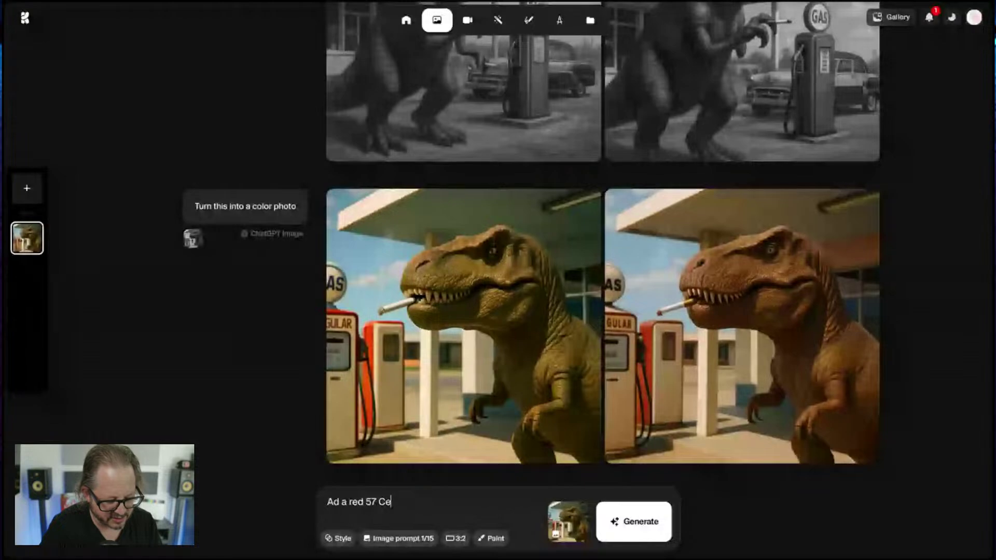
pyautogui.write('o')
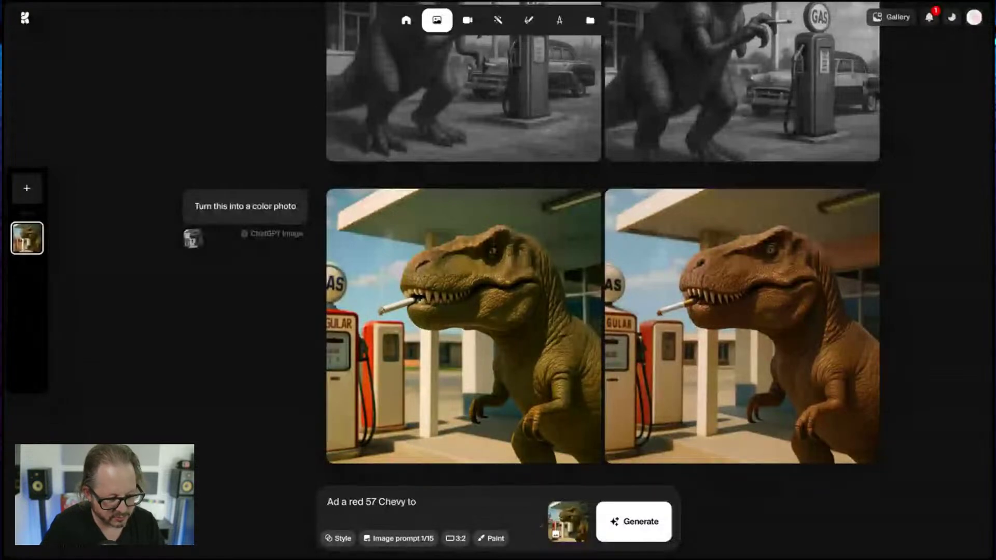
pyautogui.write(' the background')
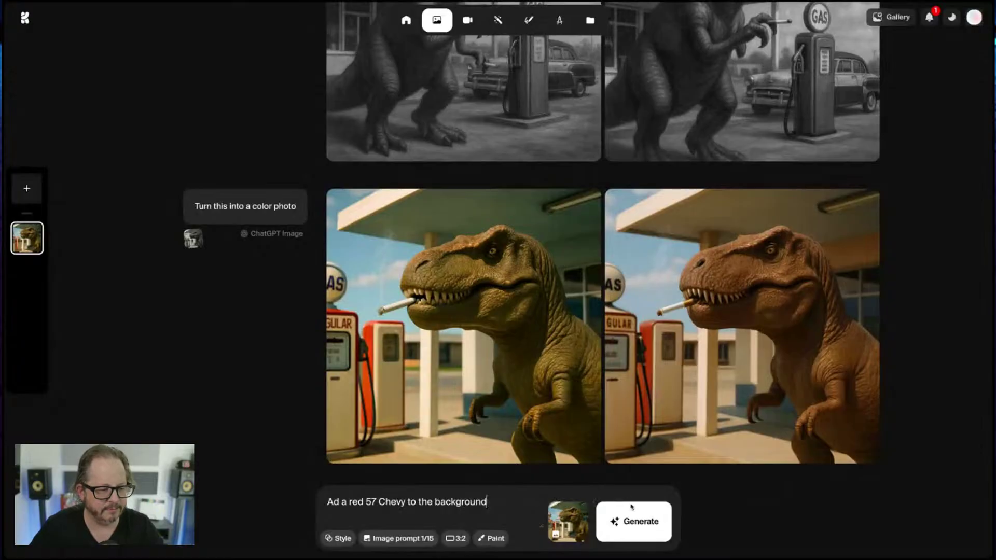
pyautogui.click(456, 538)
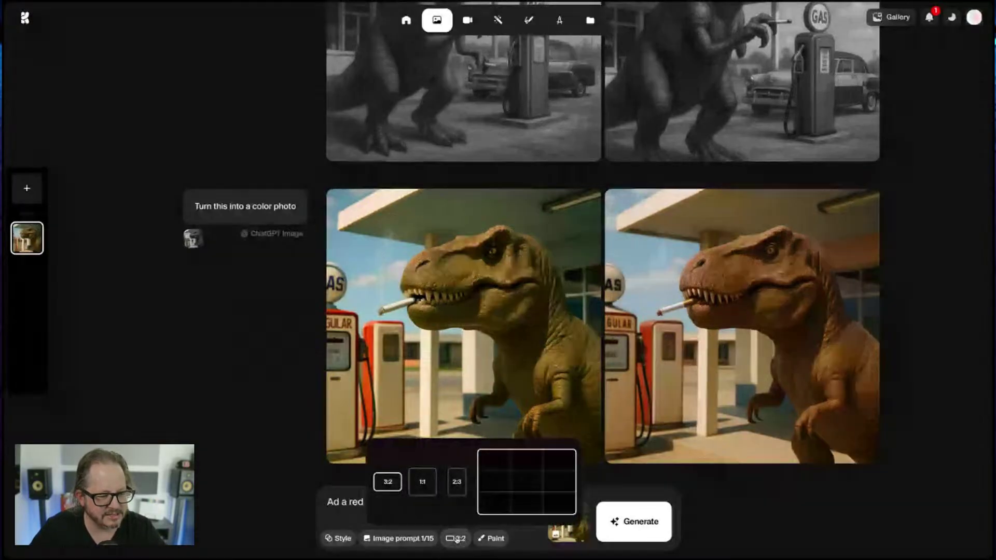
pyautogui.click(623, 523)
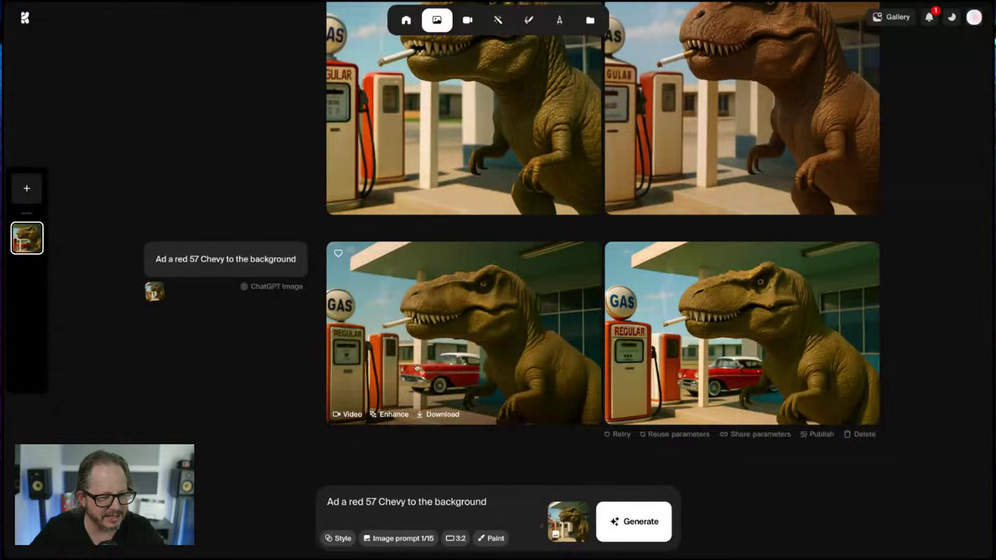
# - View both new T-Rex pictures with the red Chevy enlarged, one after the other
pyautogui.click(454, 363)
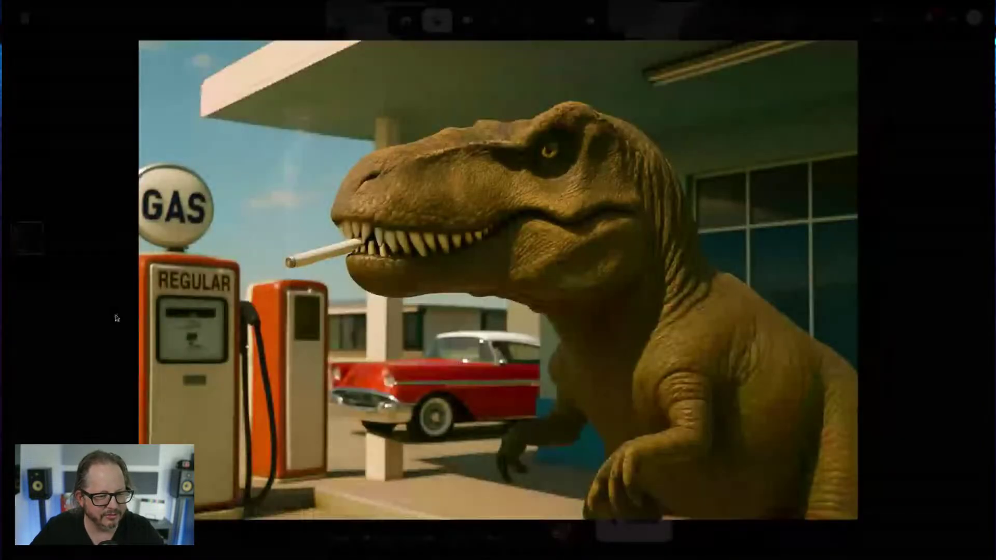
pyautogui.press('Right')
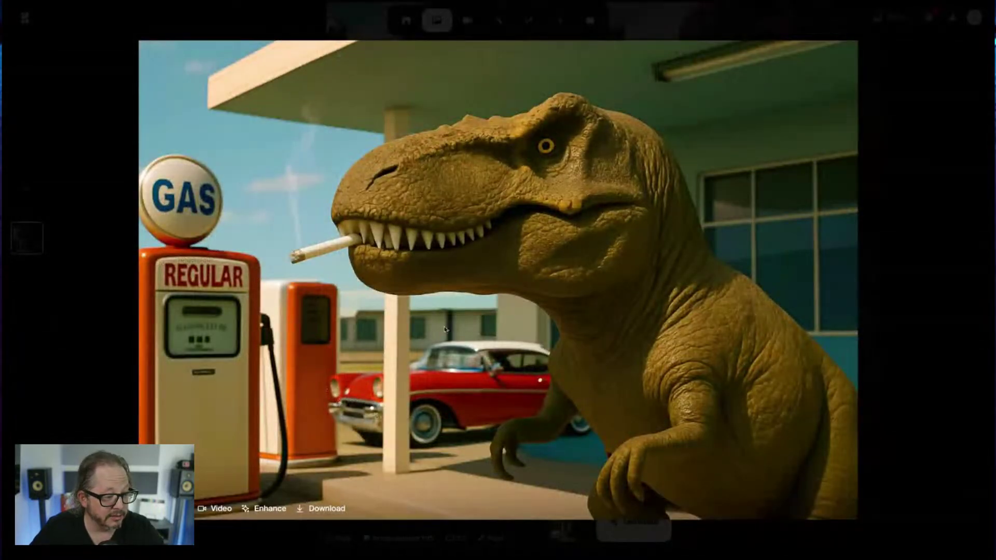
pyautogui.click(105, 290)
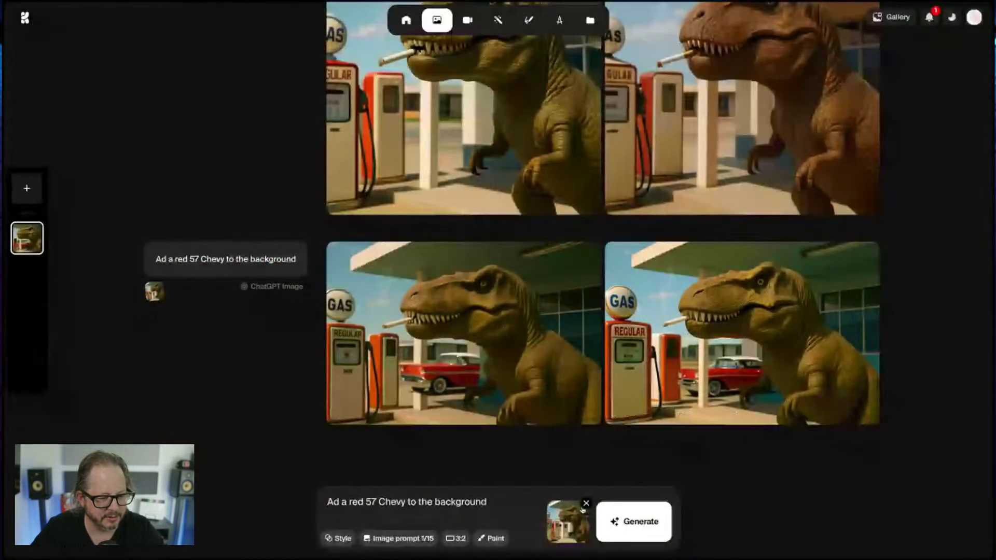
# - Replace the image prompt with the second of the two red Chevy T-Rex pictures
pyautogui.click(585, 506)
pyautogui.moveTo(666, 410); pyautogui.dragTo(498, 518)
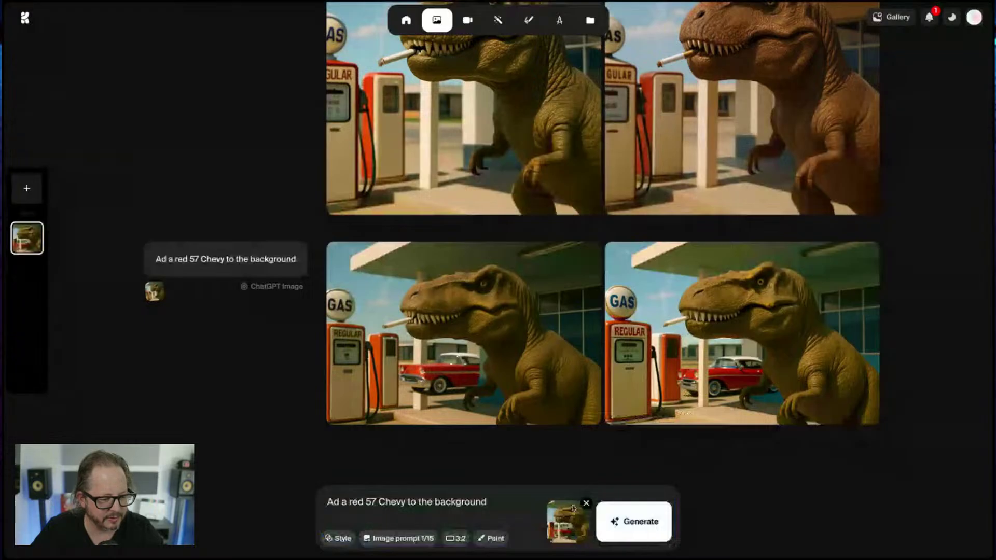
pyautogui.moveTo(577, 529)
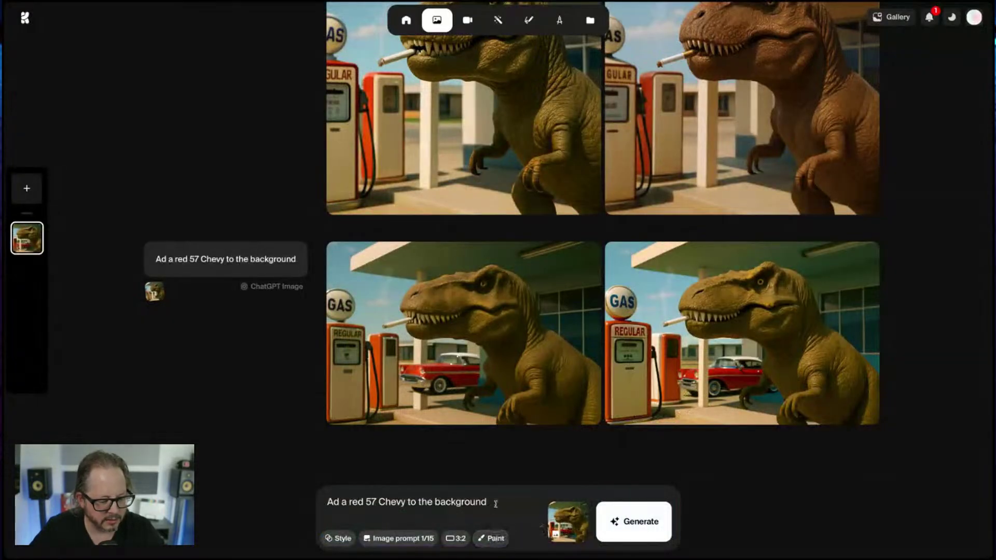
# - Clear the text prompt and delete the old T-Rex picture and its black-and-white note from the paint canvas
pyautogui.moveTo(495, 504); pyautogui.dragTo(376, 473)
pyautogui.press('BackSpace')
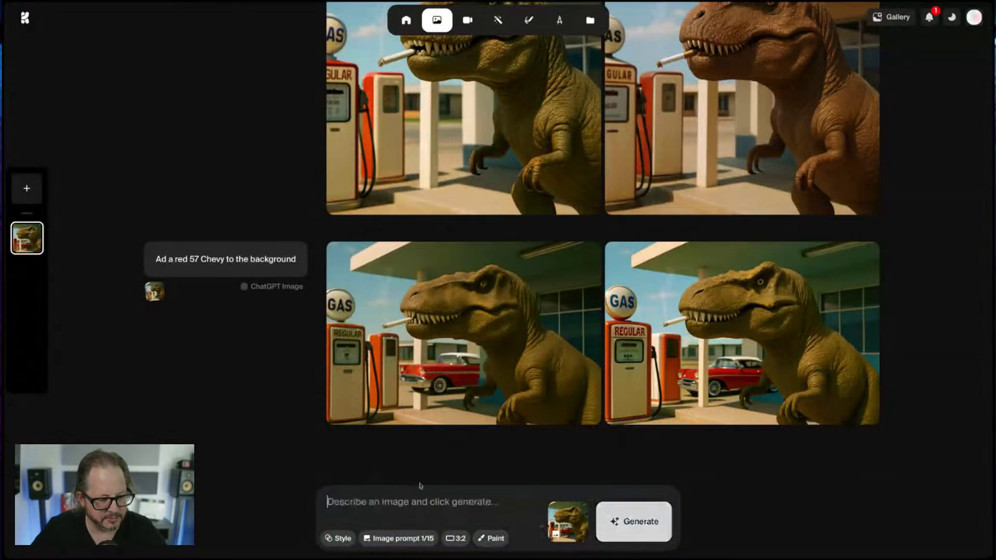
pyautogui.click(495, 538)
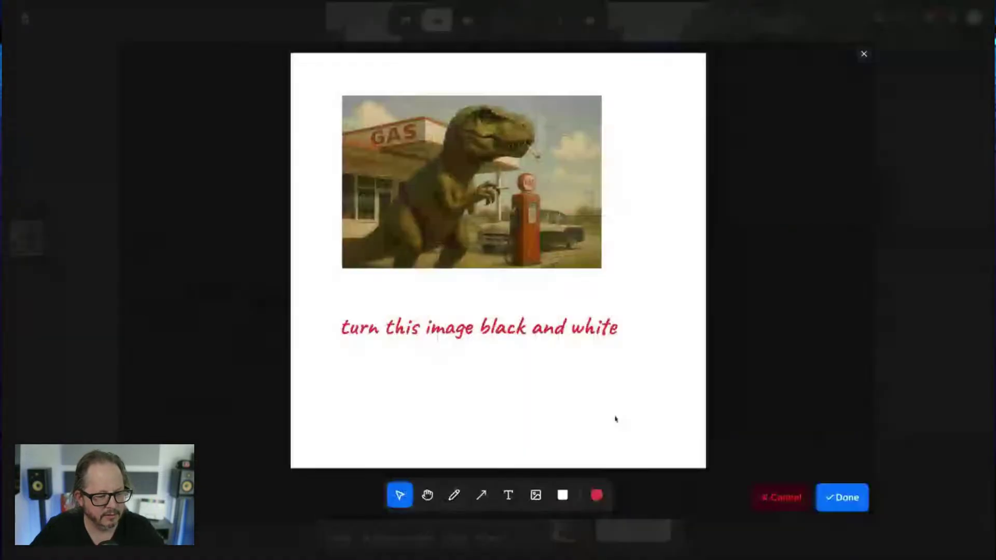
pyautogui.click(523, 242)
pyautogui.press('Delete')
pyautogui.click(573, 329)
pyautogui.press('Delete')
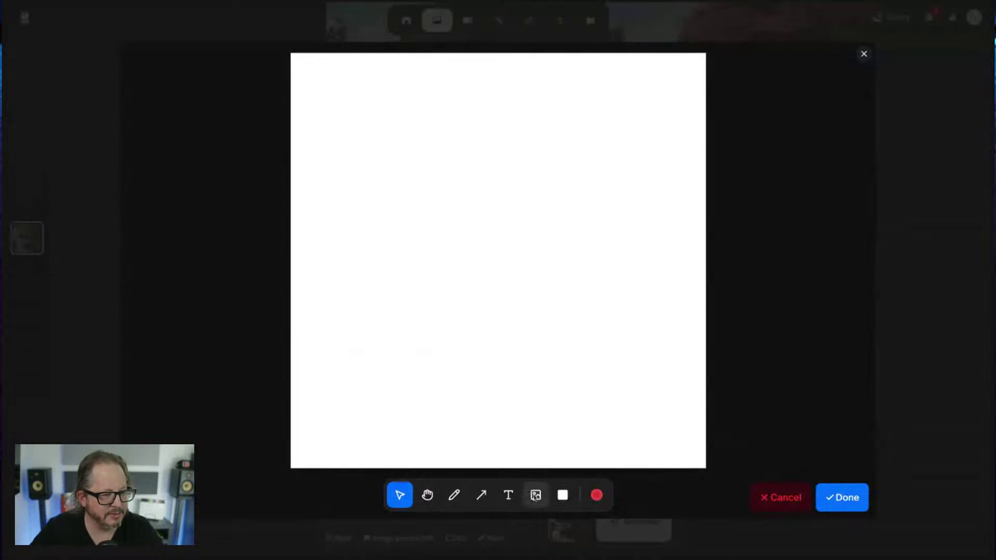
pyautogui.click(535, 495)
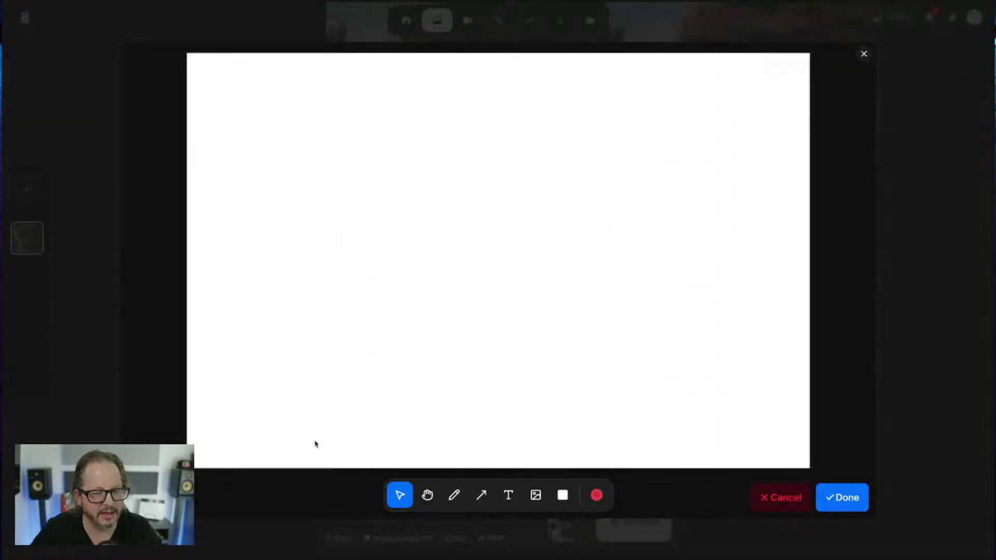
pyautogui.click(864, 54)
# - Remove the current image prompt and paste the red Chevy T-Rex picture into the upper left of the empty paint canvas
pyautogui.moveTo(713, 418)
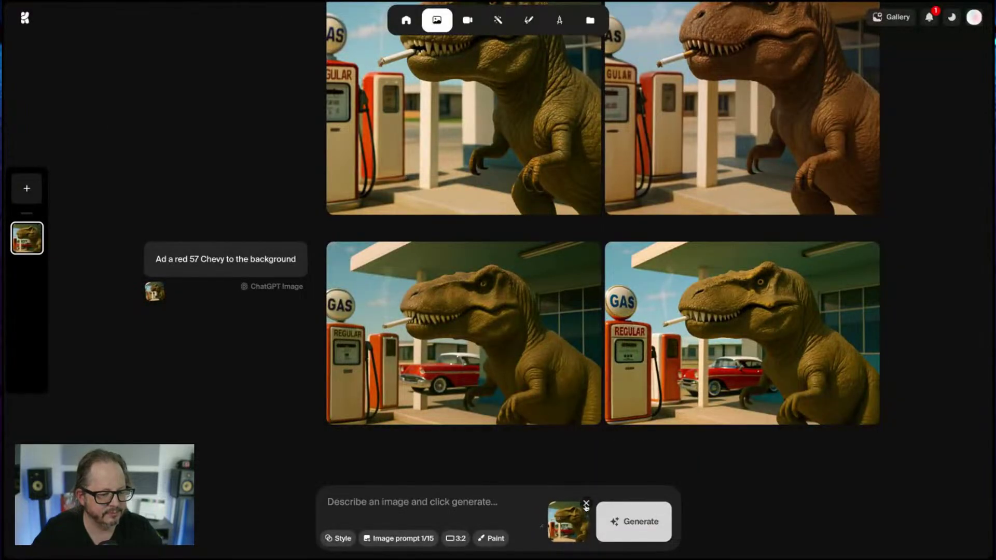
pyautogui.click(586, 504)
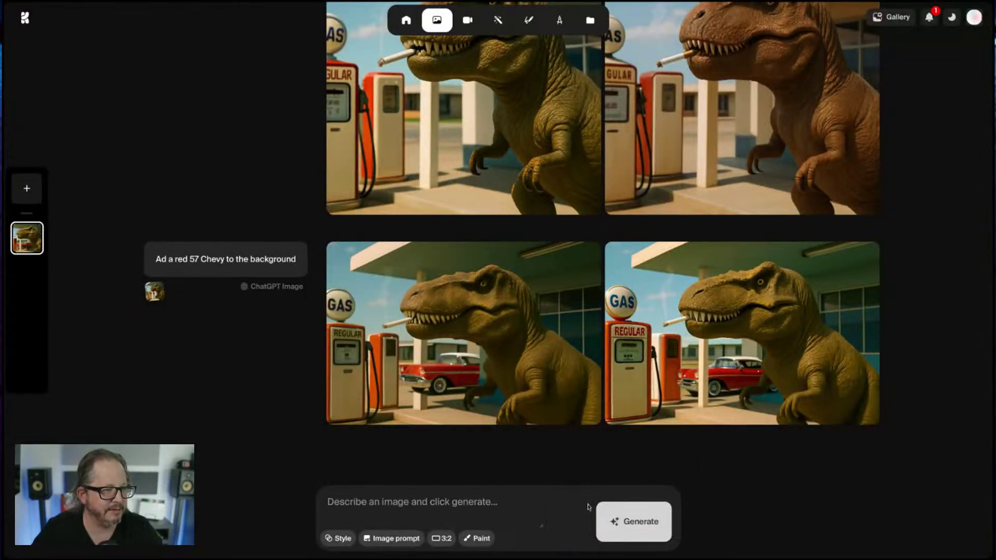
pyautogui.click(476, 538)
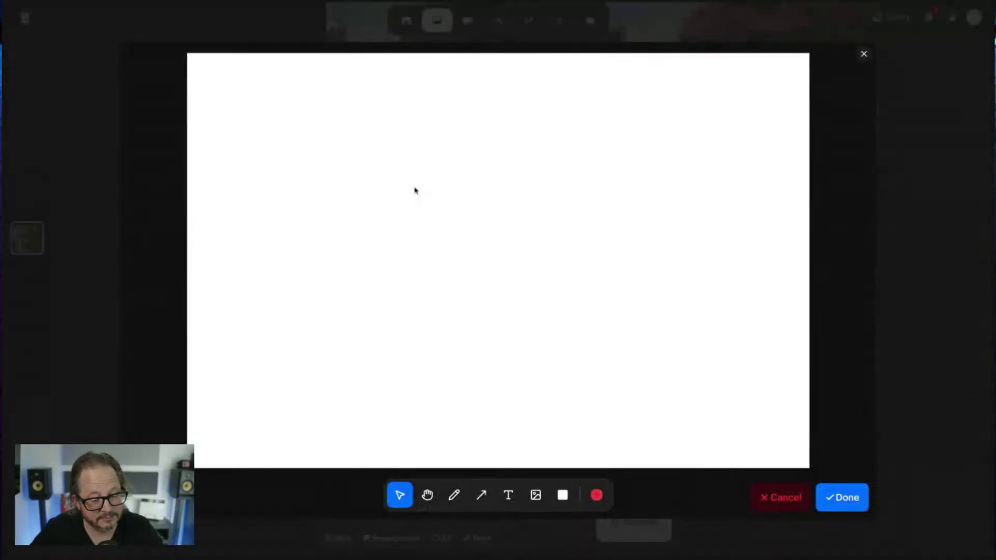
pyautogui.hotkey('ctrl', 'v')
pyautogui.moveTo(426, 207); pyautogui.dragTo(312, 156)
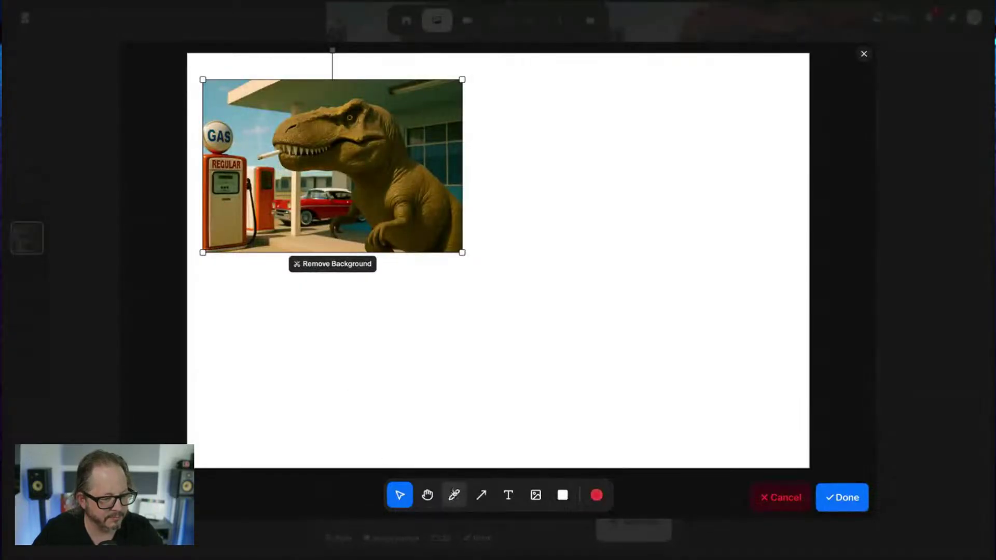
# - Circle the rear gas pump in red and add the note "remove the gas pump circled" below the picture
pyautogui.click(454, 495)
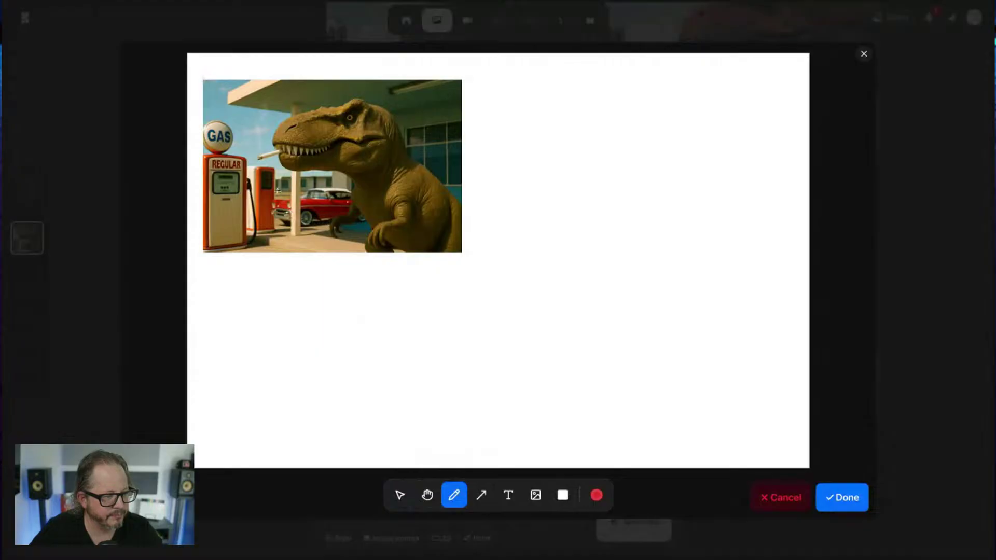
pyautogui.moveTo(252, 162)
pyautogui.mouseDown()
pyautogui.moveTo(245, 220)
pyautogui.moveTo(265, 241)
pyautogui.moveTo(288, 192)
pyautogui.moveTo(260, 156)
pyautogui.mouseUp()
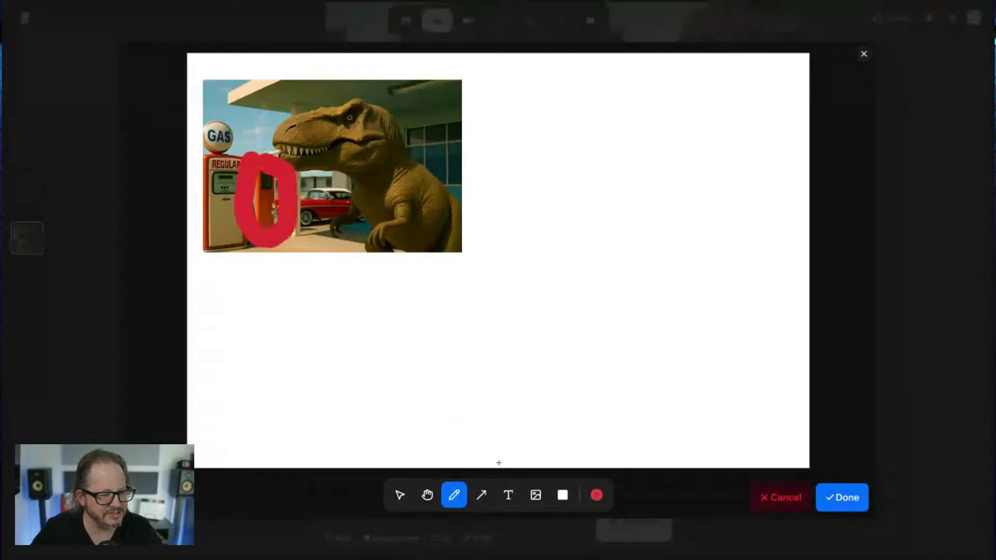
pyautogui.click(509, 495)
pyautogui.click(358, 345)
pyautogui.press('Escape')
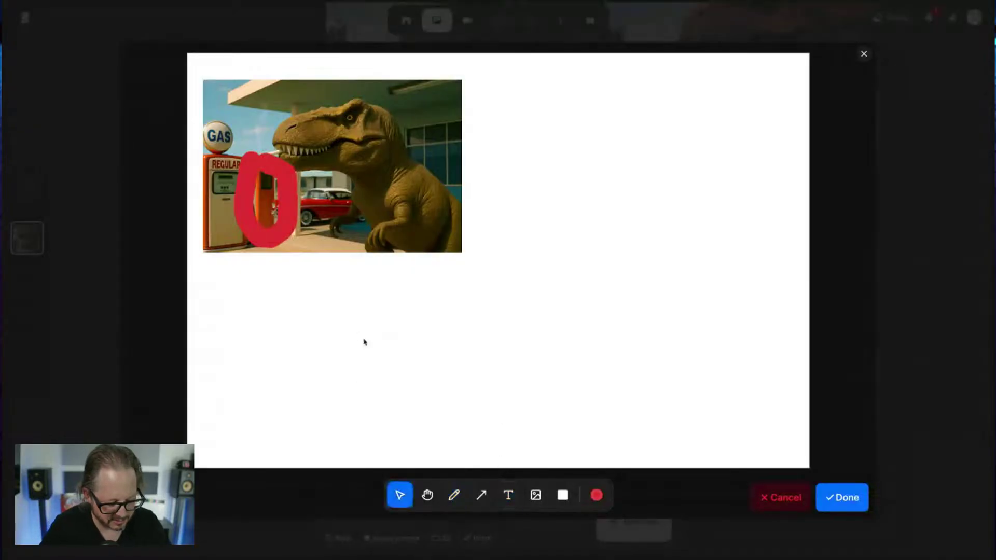
pyautogui.write('remove')
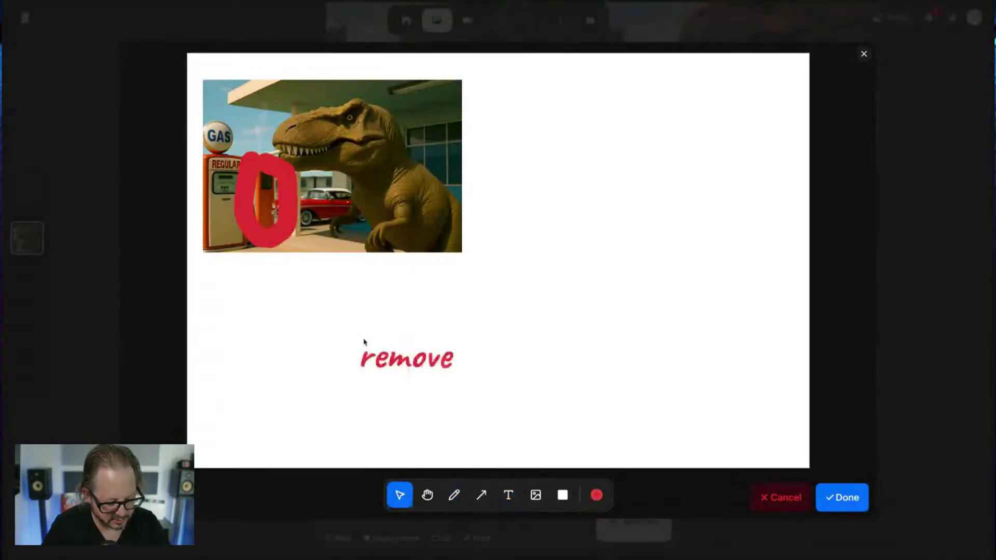
pyautogui.write(' the gas pum')
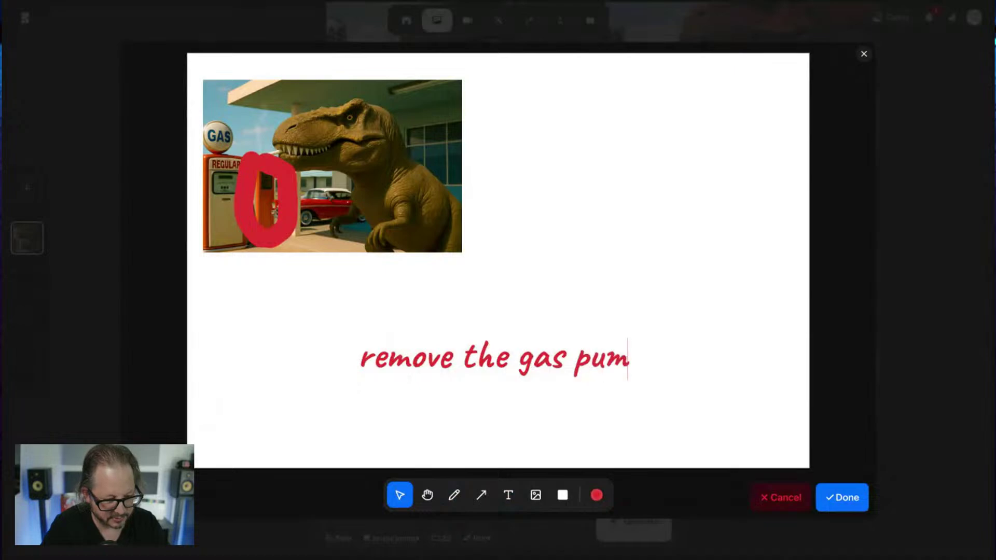
pyautogui.write('p c')
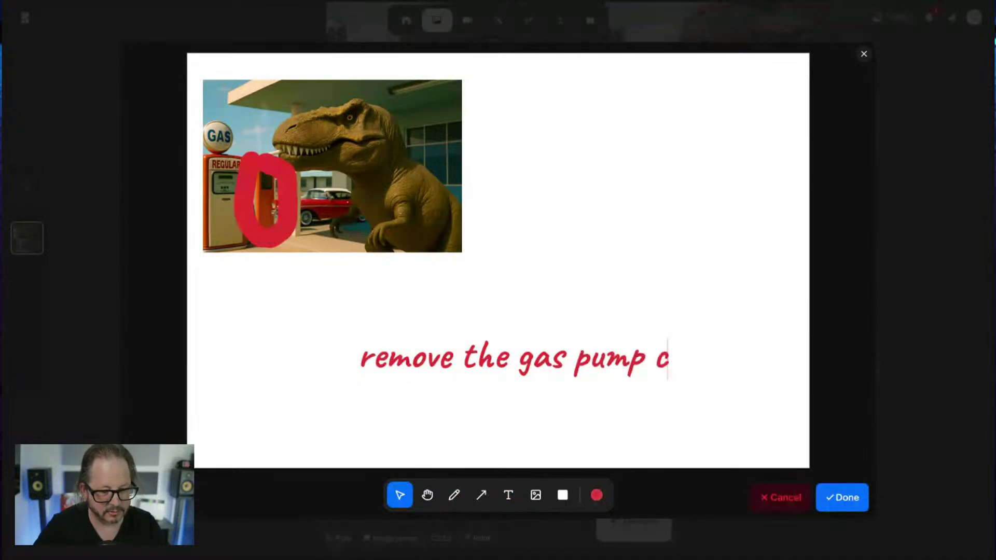
pyautogui.write('ircled')
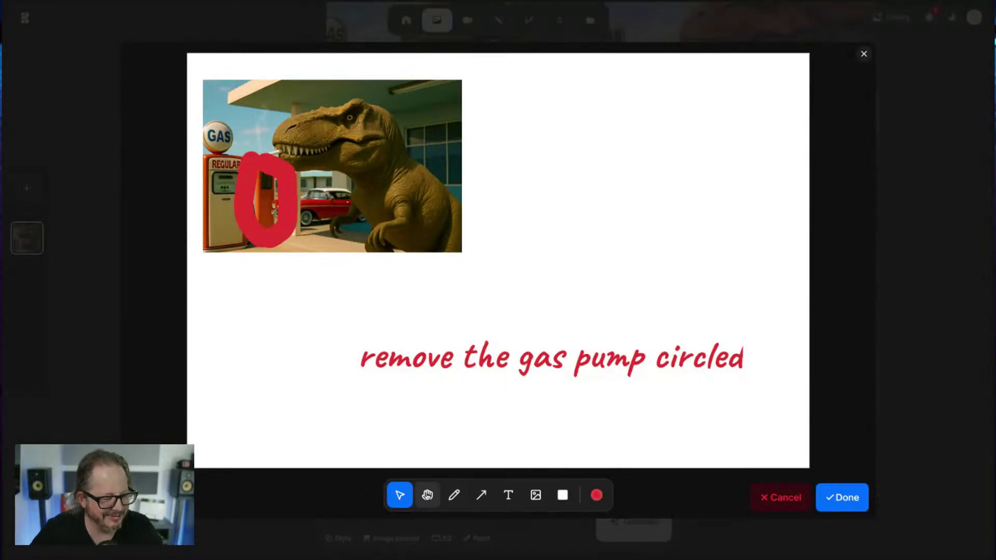
# - Try to restore the word "circled" at the end of the gas pump note
pyautogui.click(427, 495)
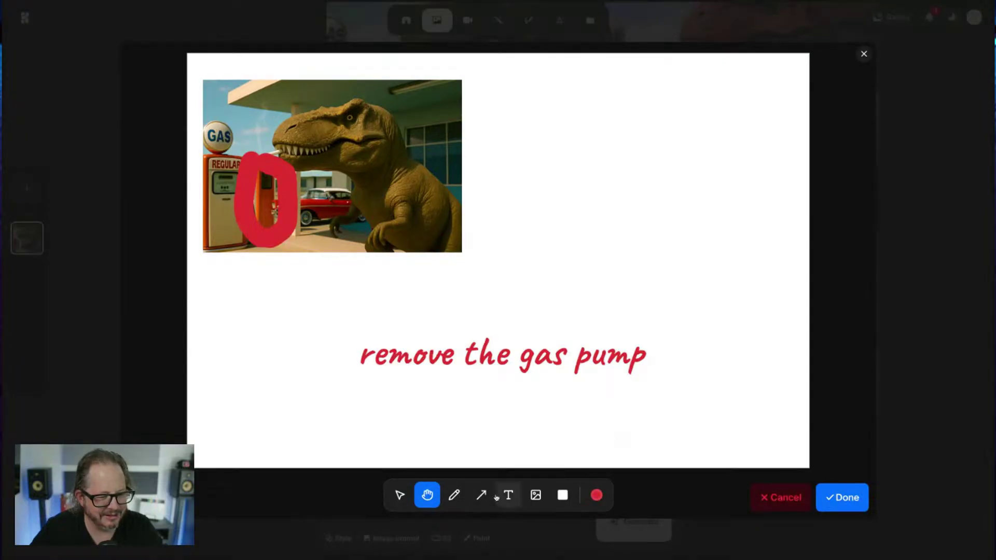
pyautogui.click(455, 496)
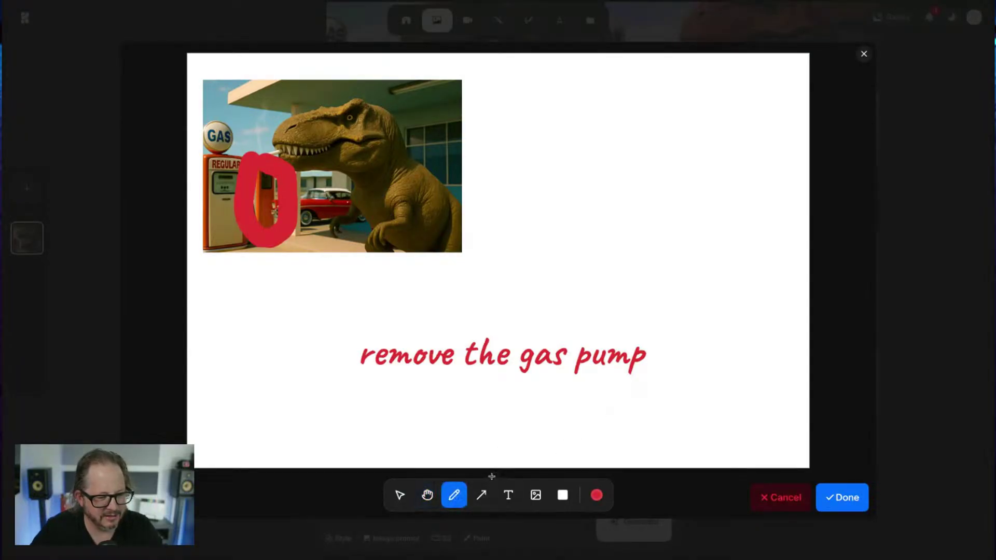
pyautogui.click(516, 491)
pyautogui.click(652, 352)
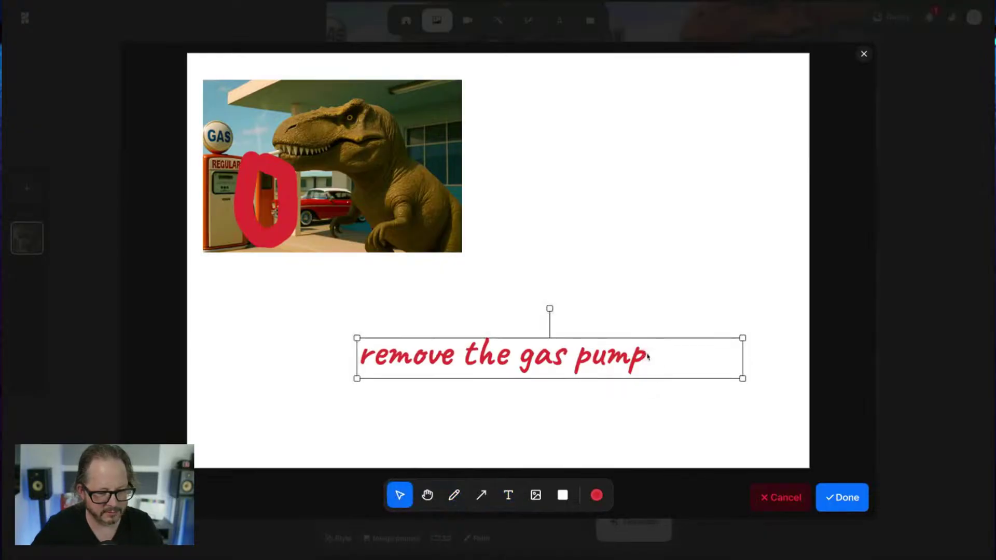
pyautogui.write('circled')
pyautogui.hotkey('ctrl', 'a')
pyautogui.hotkey('ctrl', 'z')
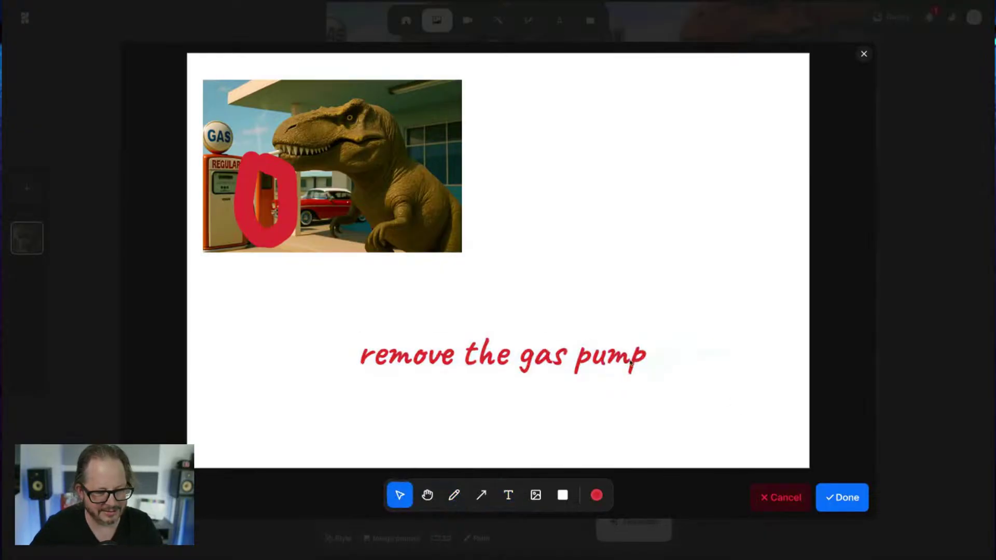
pyautogui.hotkey('ctrl', 'shift', 'z')
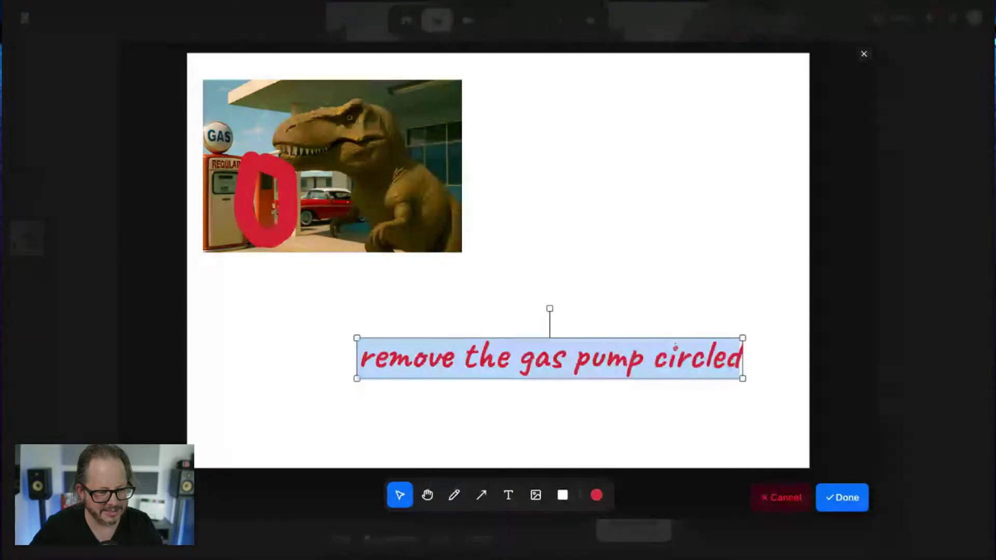
pyautogui.hotkey('ctrl', 'z')
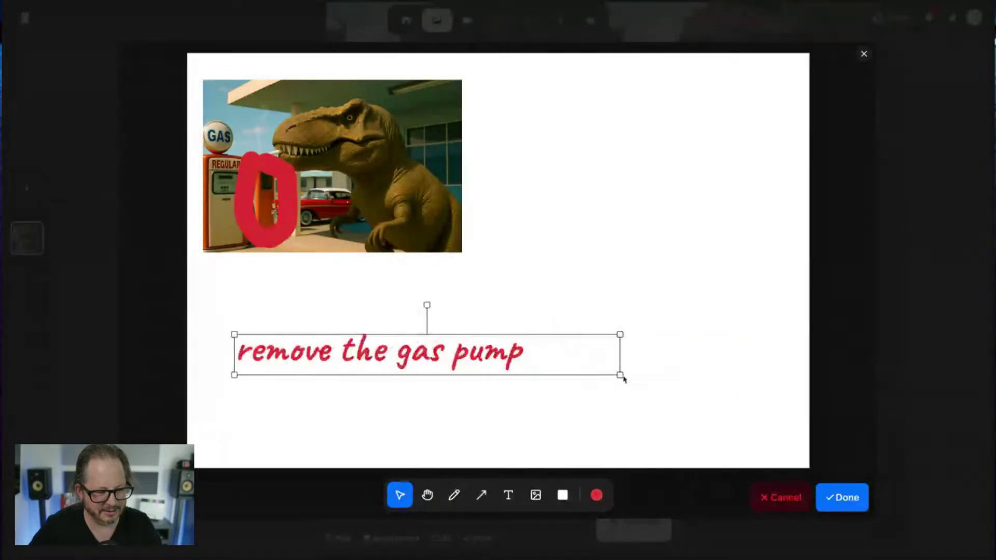
# - Enlarge the "remove the gas pump" note and generate new pictures with the painted canvas as image prompt
pyautogui.moveTo(620, 375); pyautogui.dragTo(752, 378)
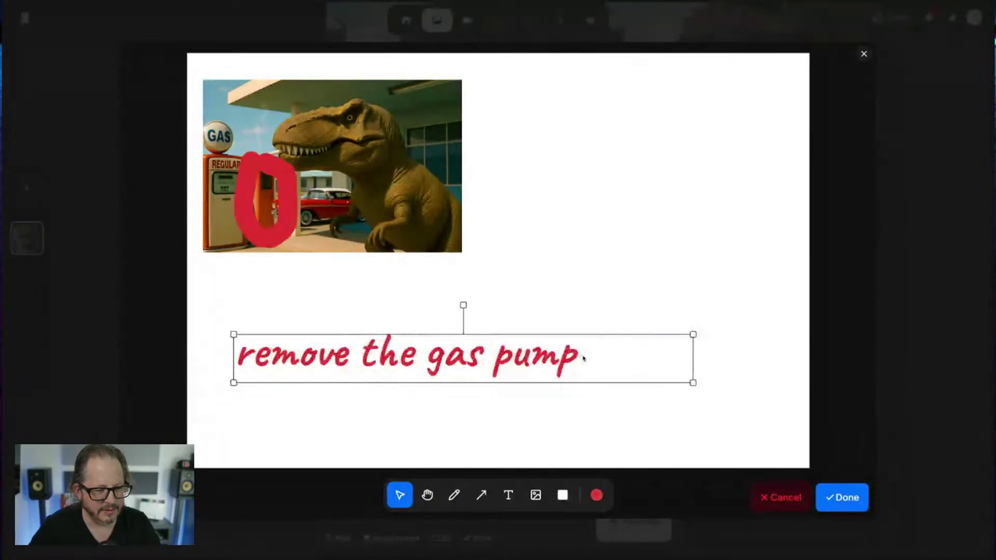
pyautogui.click(838, 501)
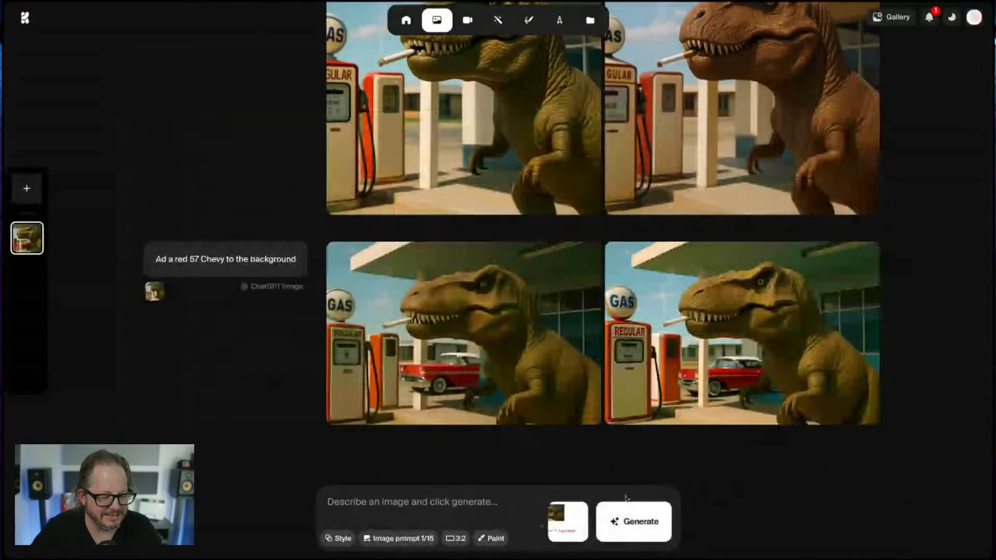
pyautogui.click(626, 517)
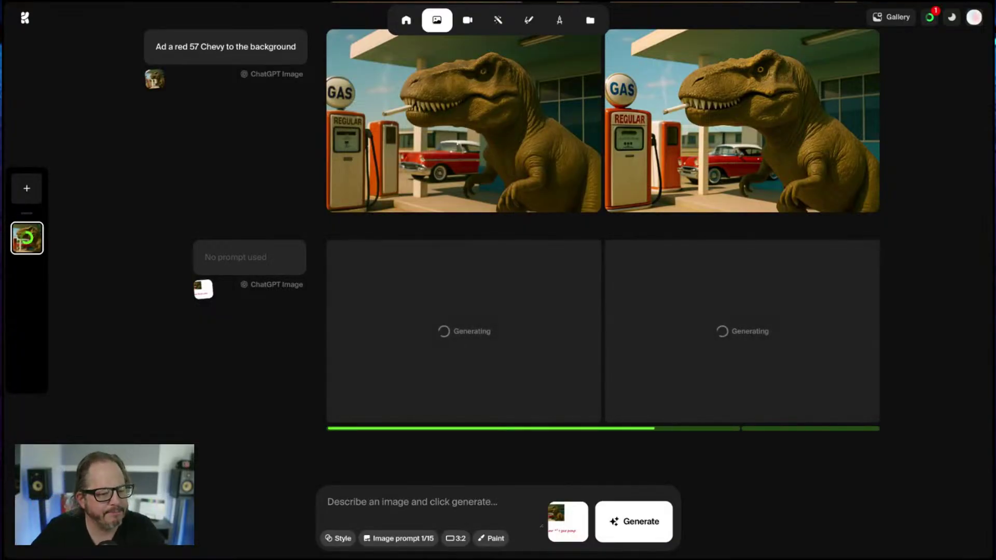
# - Compare the two new pictures with the red Chevy versions above and recheck the marked-up paint canvas
pyautogui.moveTo(560, 520)
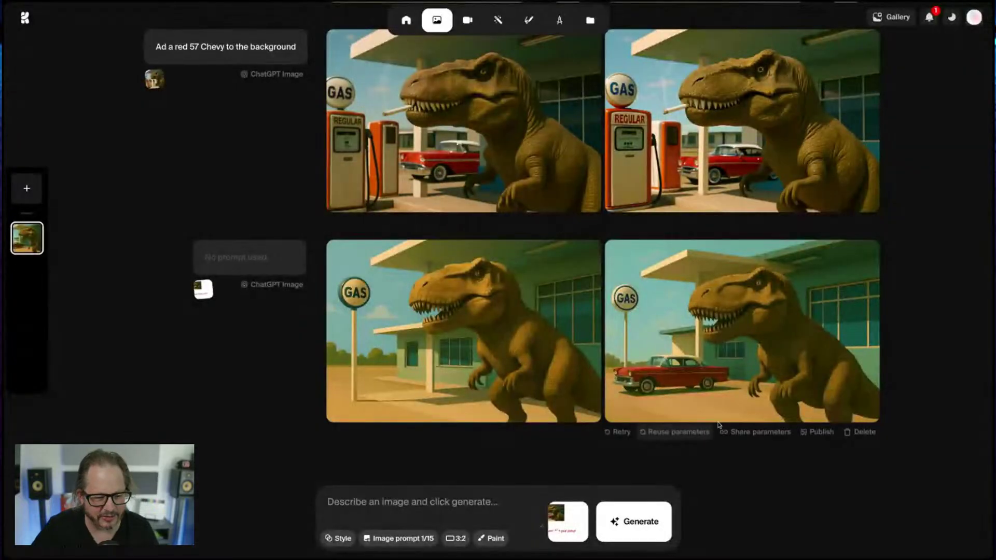
pyautogui.scroll(1, 741, 402)
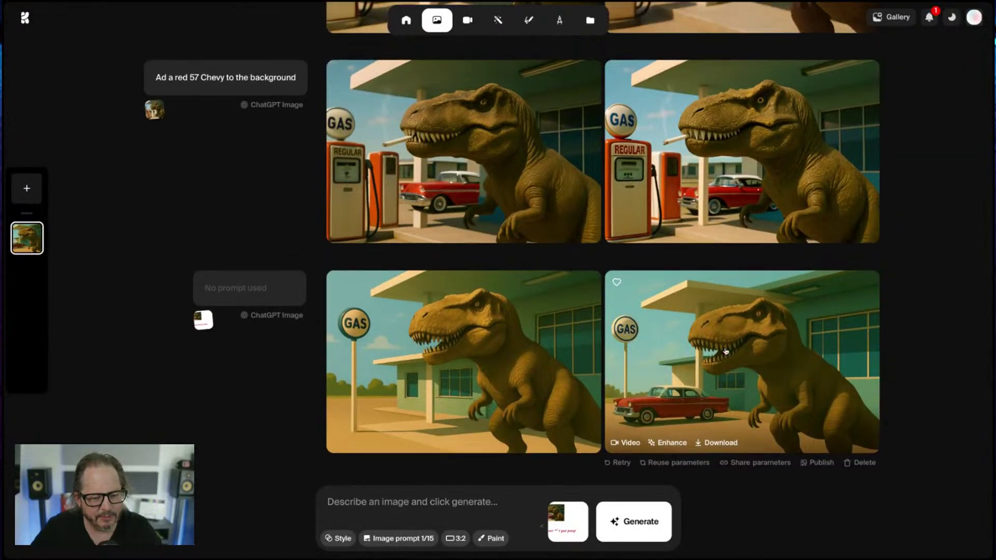
pyautogui.scroll(-1, 741, 349)
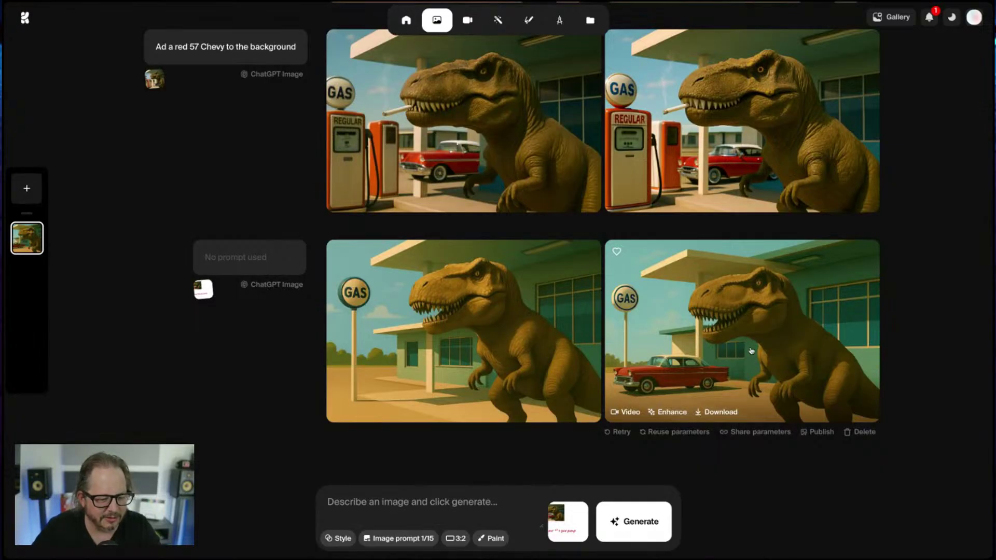
pyautogui.moveTo(567, 517)
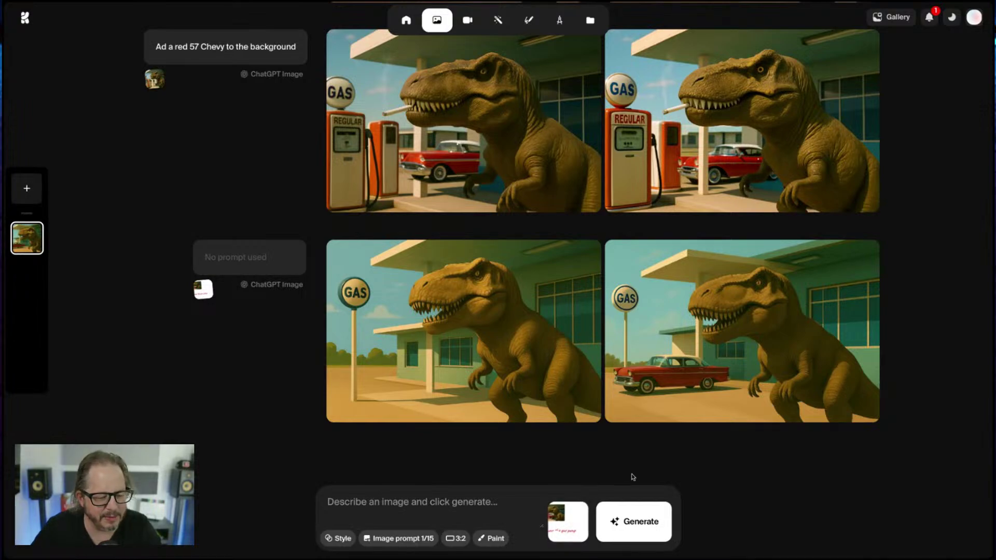
pyautogui.click(496, 538)
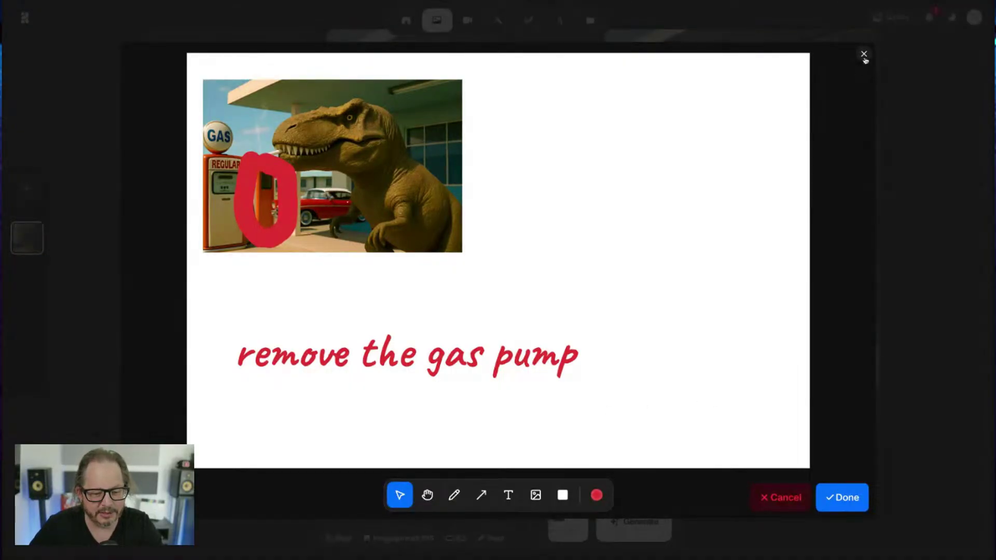
pyautogui.click(781, 497)
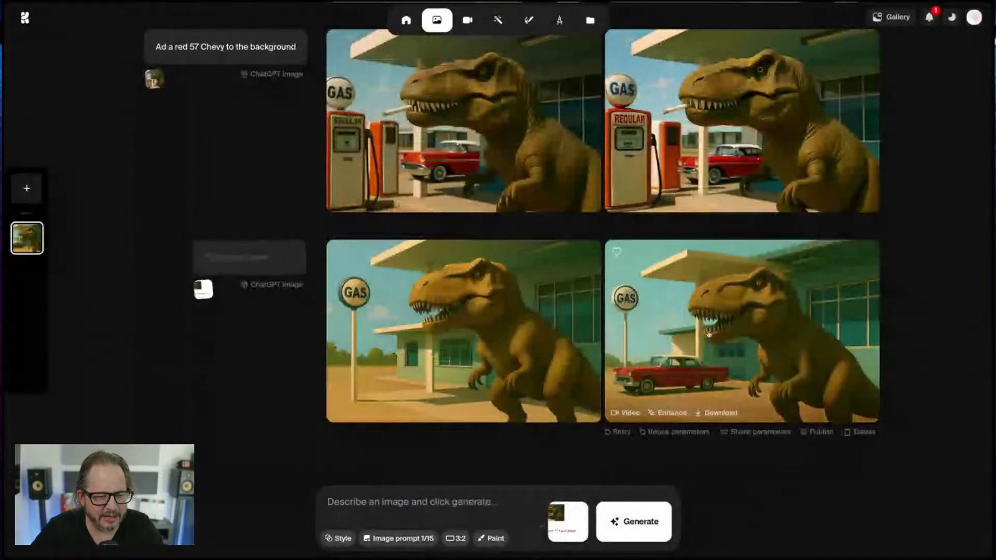
# - Examine the new T-Rex picture with the red car enlarged and compare it with the earlier generations
pyautogui.click(742, 332)
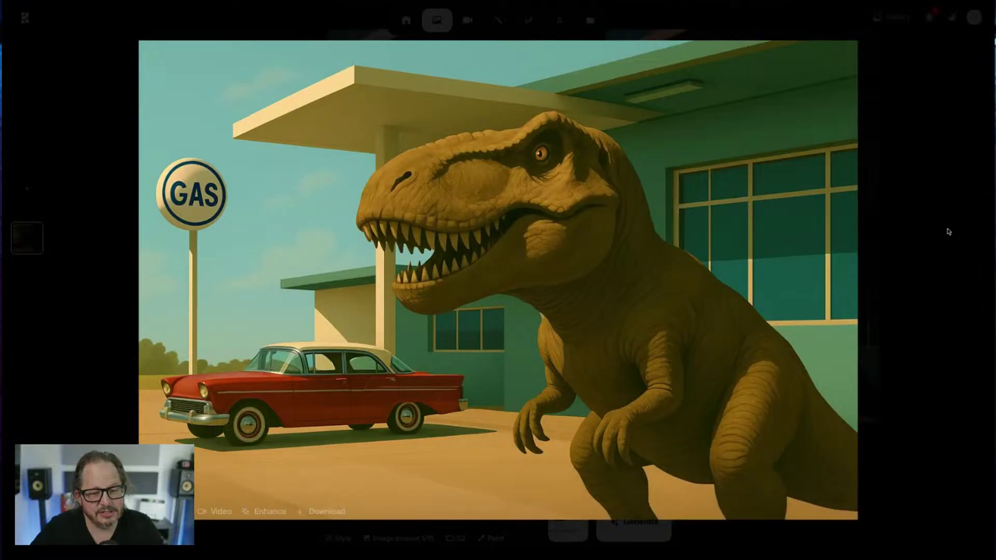
pyautogui.click(885, 245)
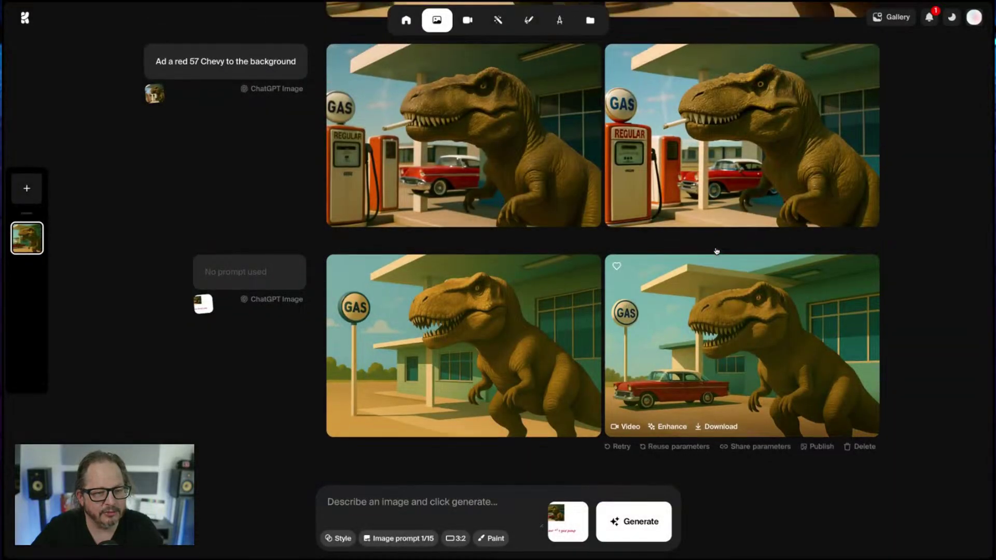
pyautogui.scroll(5, 716, 252)
pyautogui.scroll(10, 716, 251)
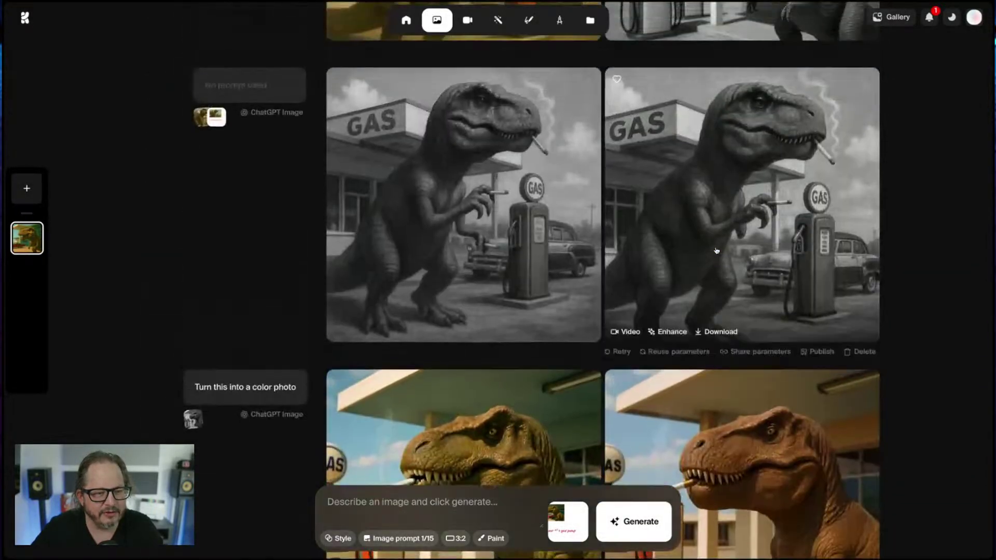
pyautogui.scroll(-12, 717, 251)
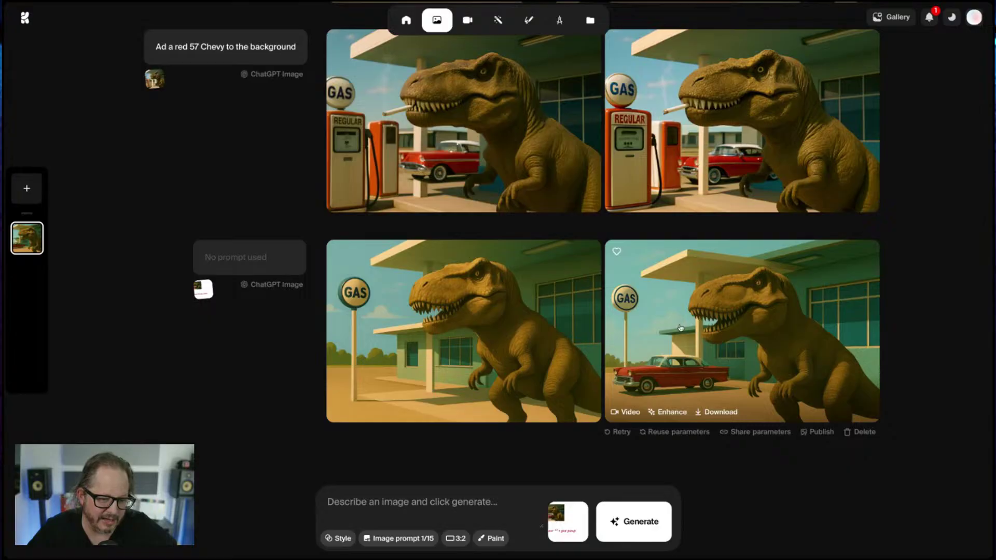
pyautogui.click(715, 352)
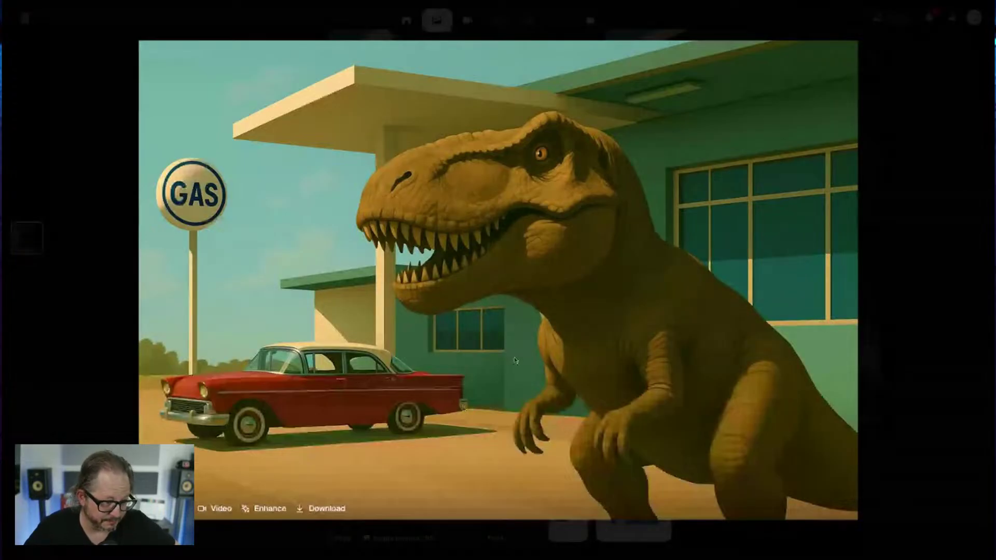
# - Compare the two newest pictures with the earlier enlarged T-Rex holding a cigarette beside the gas pumps
pyautogui.click(109, 183)
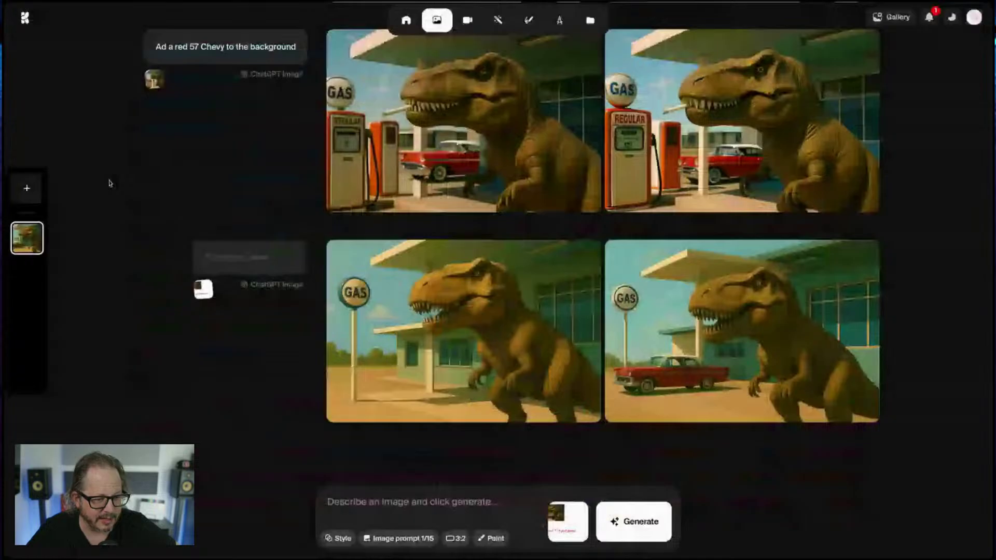
pyautogui.scroll(8, 572, 256)
pyautogui.click(573, 255)
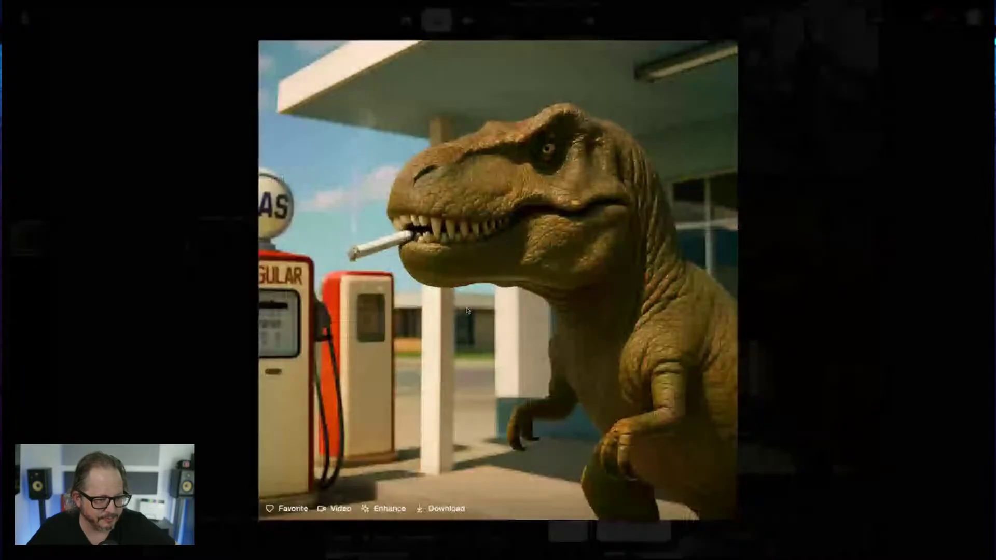
pyautogui.click(160, 239)
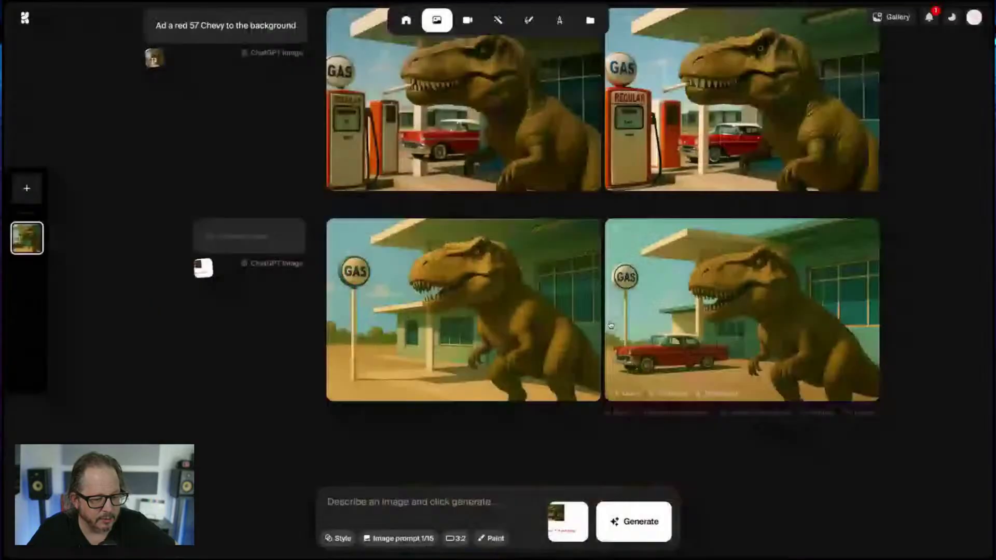
pyautogui.scroll(1, 610, 447)
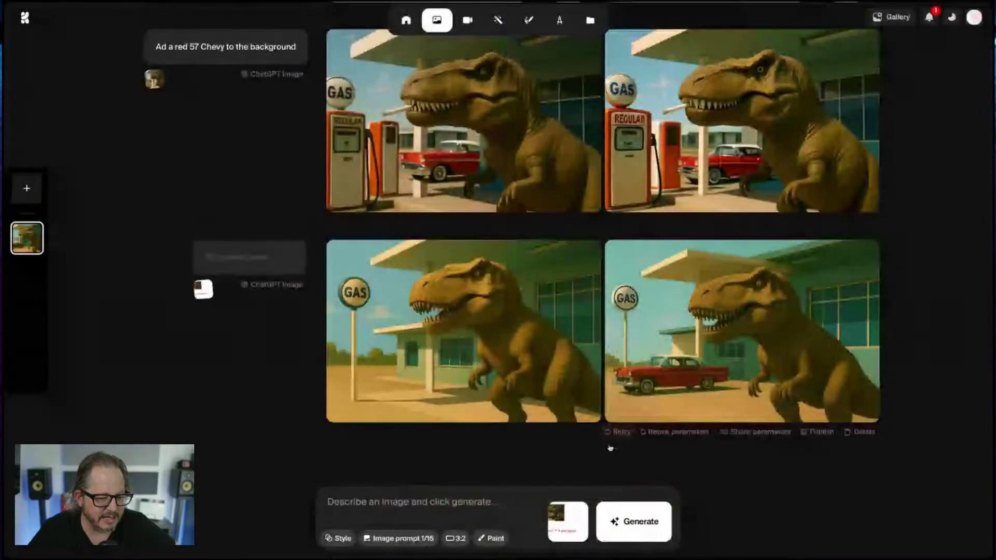
# - Remove the painted image prompt and clear the text note and markings from the paint canvas, keeping the T-Rex picture
pyautogui.moveTo(567, 513)
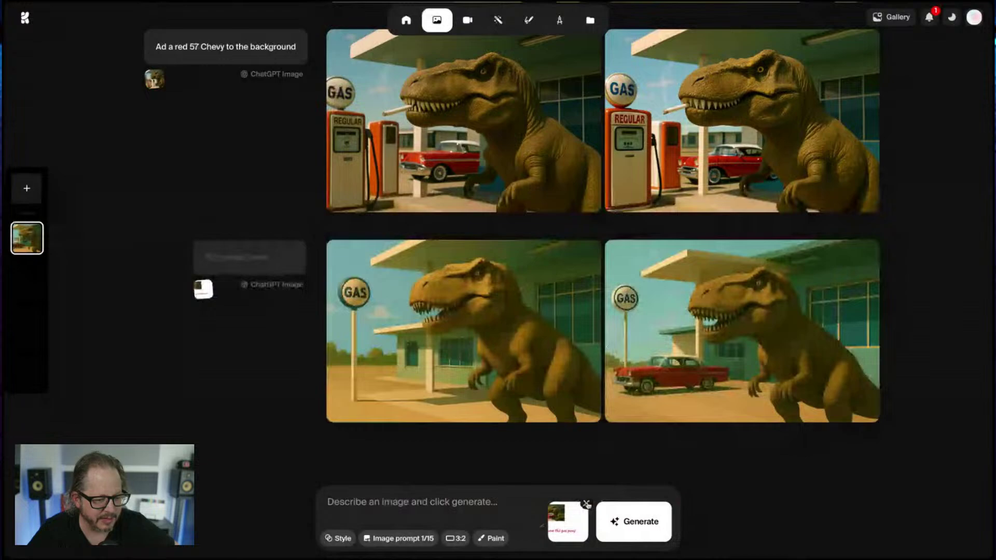
pyautogui.click(587, 504)
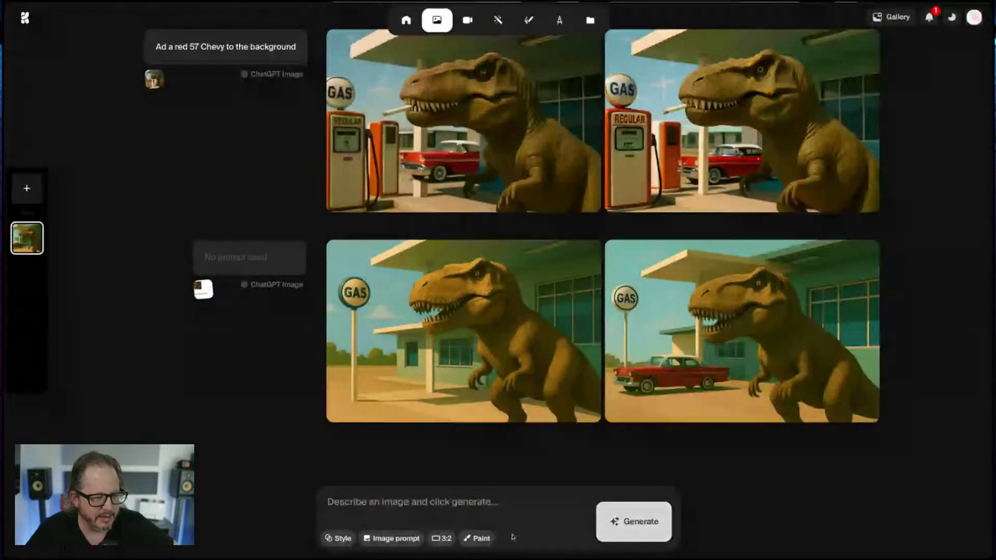
pyautogui.click(474, 539)
pyautogui.click(363, 352)
pyautogui.press('Delete')
pyautogui.click(282, 183)
pyautogui.press('Delete')
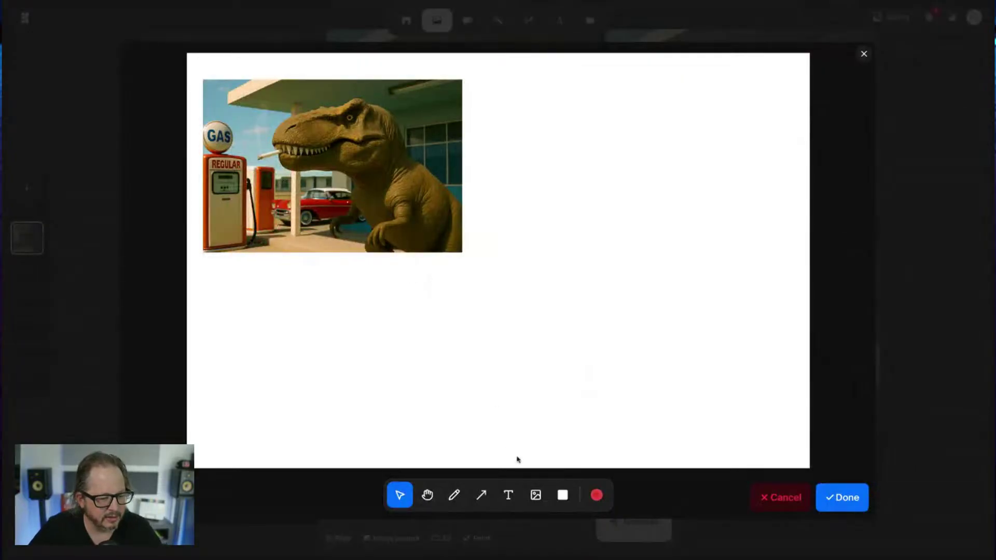
pyautogui.click(507, 495)
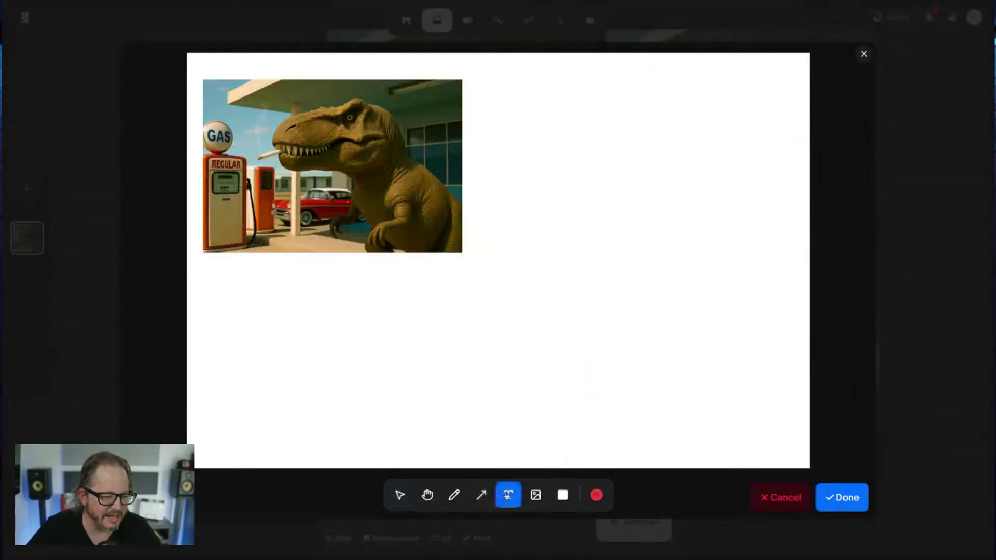
pyautogui.click(241, 302)
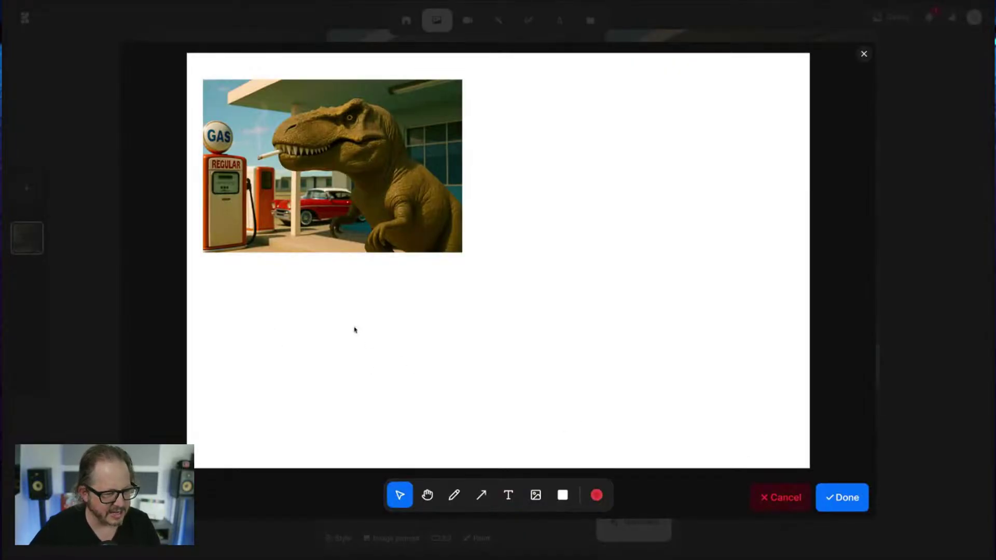
pyautogui.press('t')
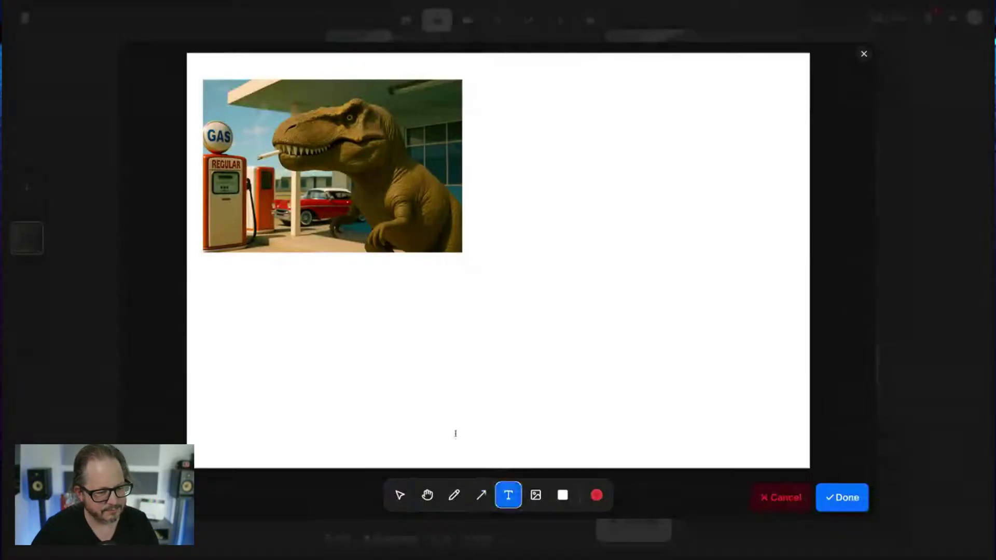
pyautogui.click(355, 335)
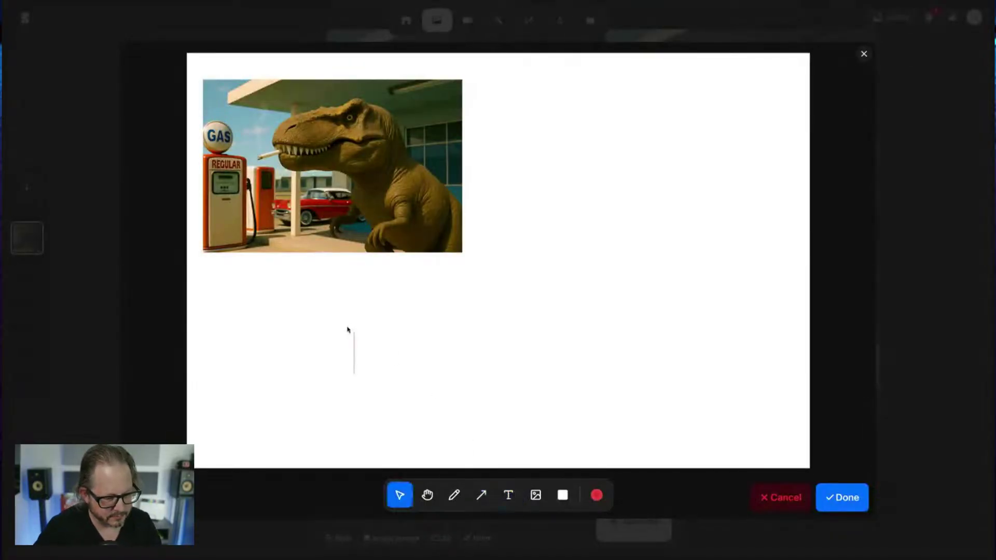
# - Add a red text note reading "Make this a wider shot" on the canvas below the T-Rex picture
pyautogui.click(508, 495)
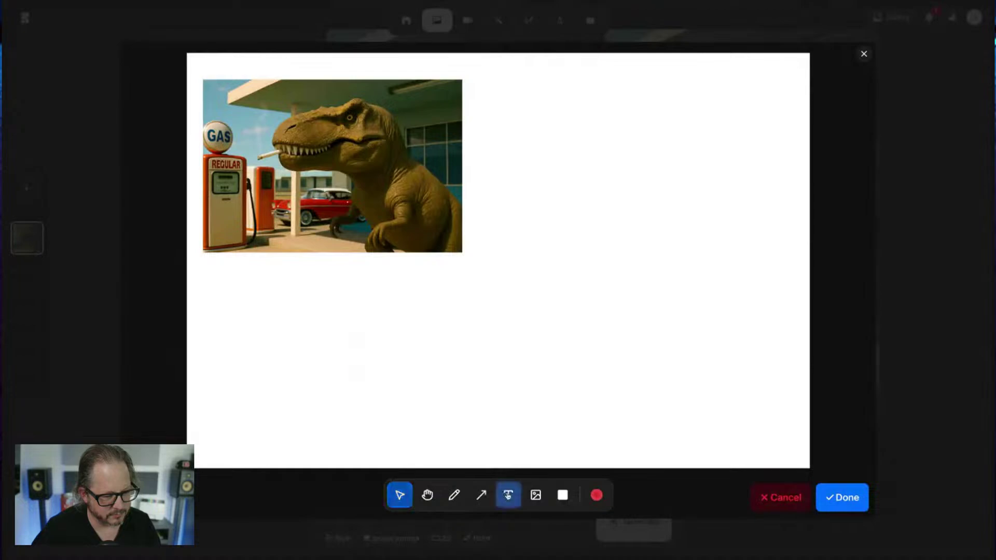
pyautogui.click(358, 354)
pyautogui.write('Mak')
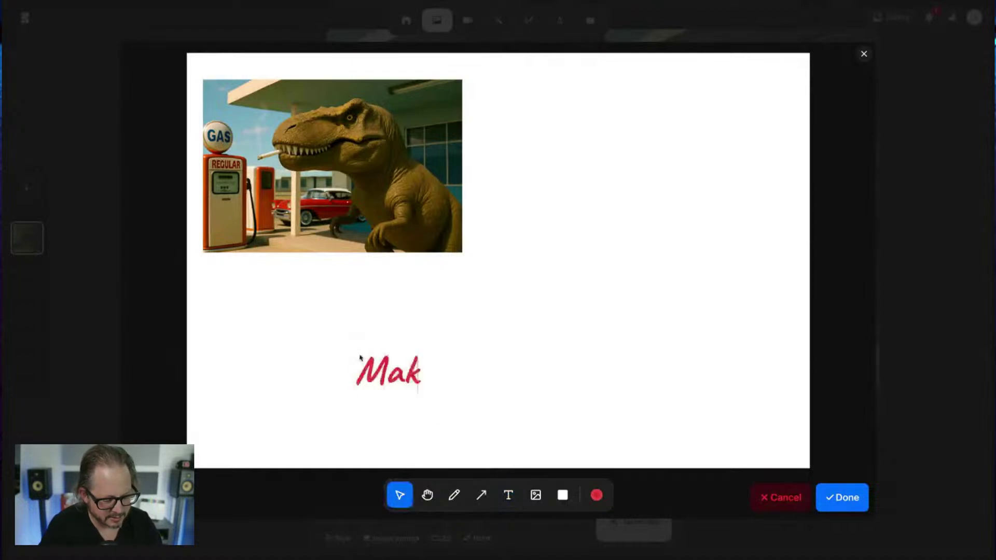
pyautogui.write('e th')
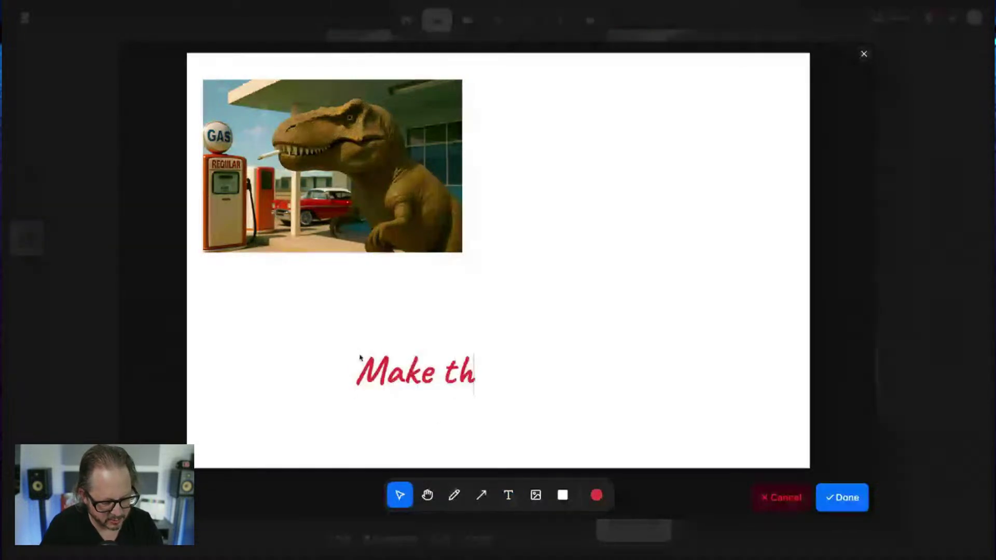
pyautogui.write('is a wide')
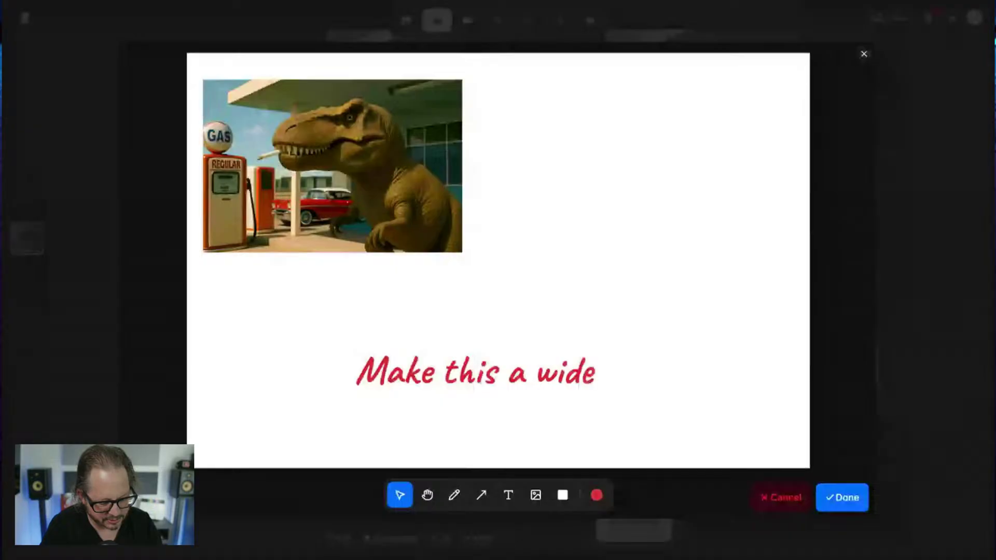
pyautogui.write('r shot')
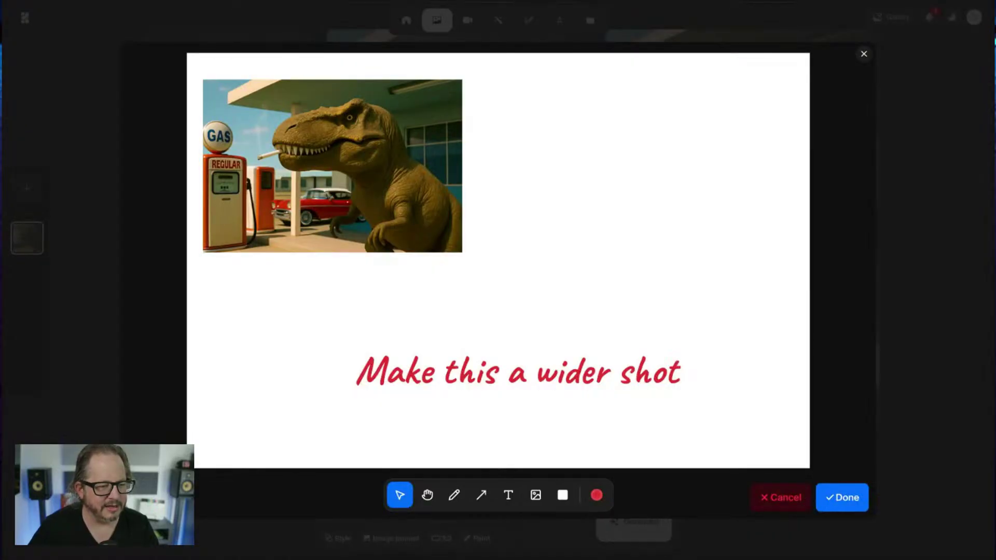
# - Paste the pink ice cream shop picture onto the canvas and place it beside the T-Rex picture
pyautogui.hotkey('ctrl', 'v')
pyautogui.moveTo(388, 184); pyautogui.dragTo(552, 165)
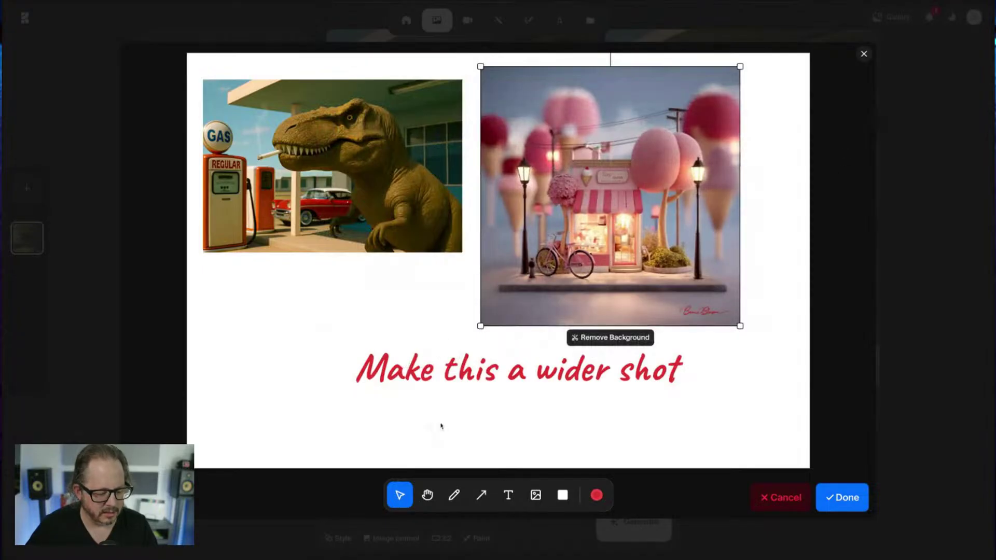
# - Change the canvas note to "Combine these images" and generate new pictures with the canvas as image prompt
pyautogui.click(520, 380)
pyautogui.doubleClick(520, 380)
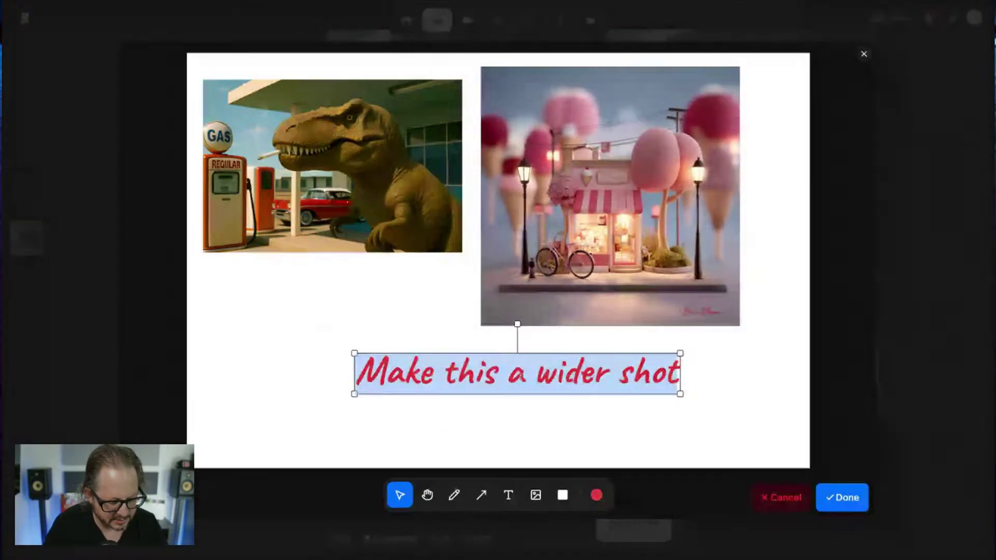
pyautogui.write('Combine these images')
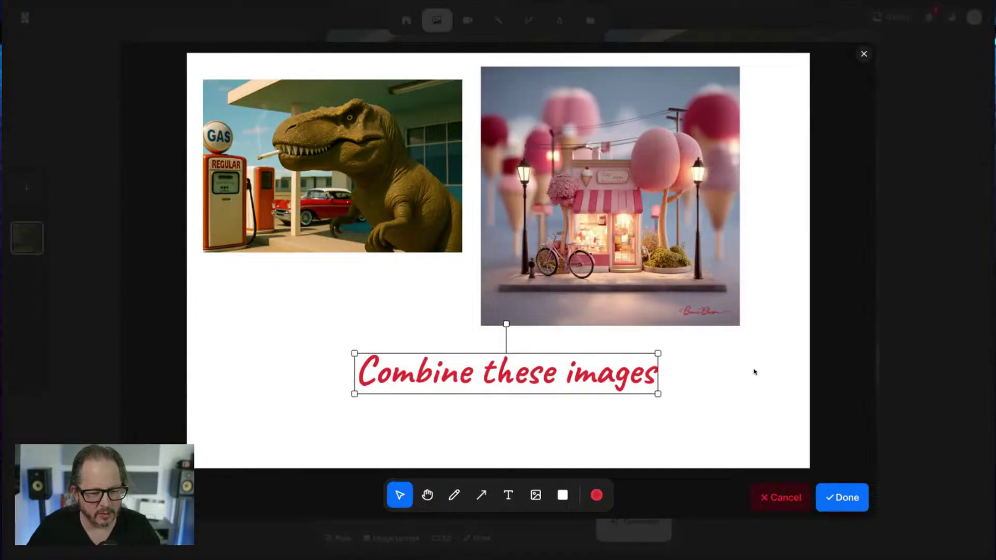
pyautogui.click(839, 497)
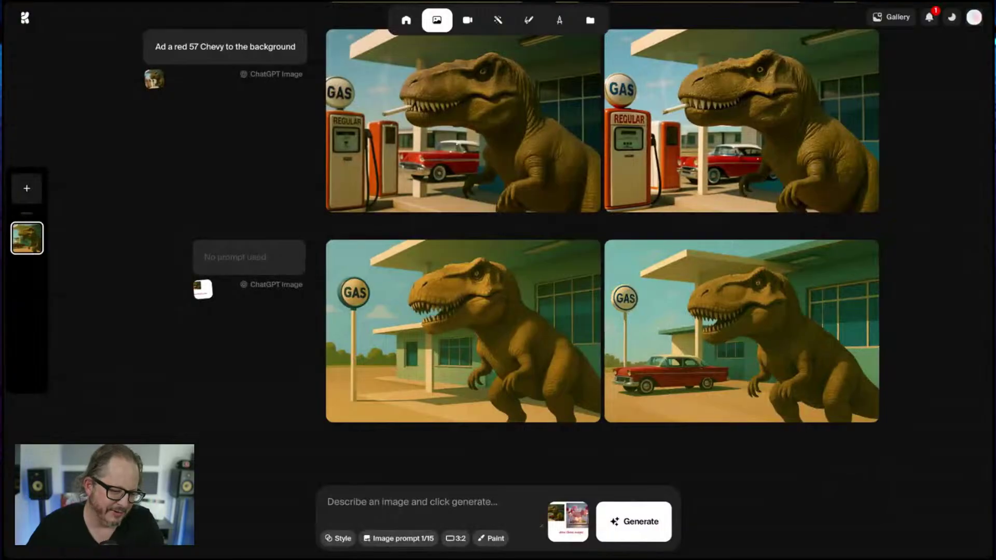
pyautogui.click(642, 531)
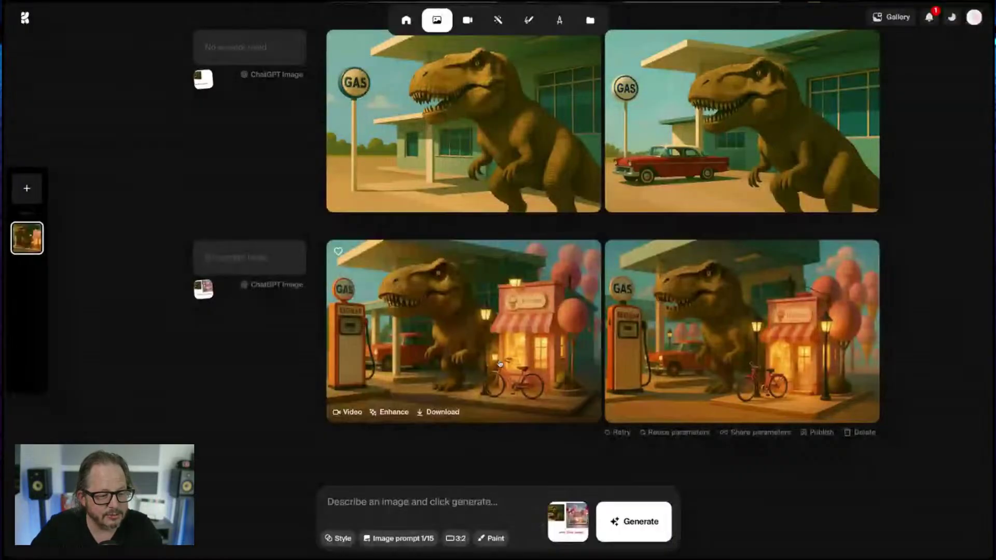
# - Recheck the source canvas and examine the first combined T-Rex and ice cream shop picture enlarged
pyautogui.moveTo(558, 528)
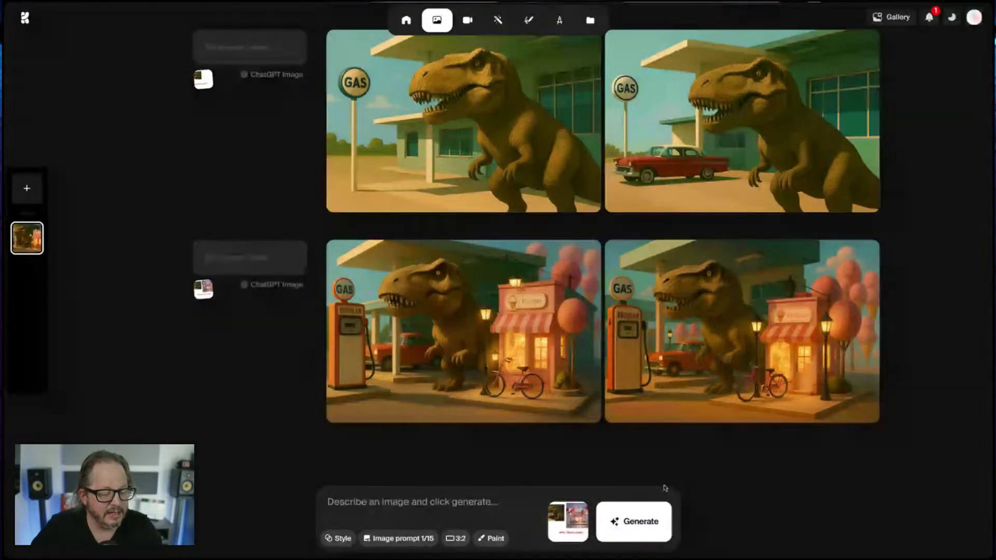
pyautogui.click(568, 521)
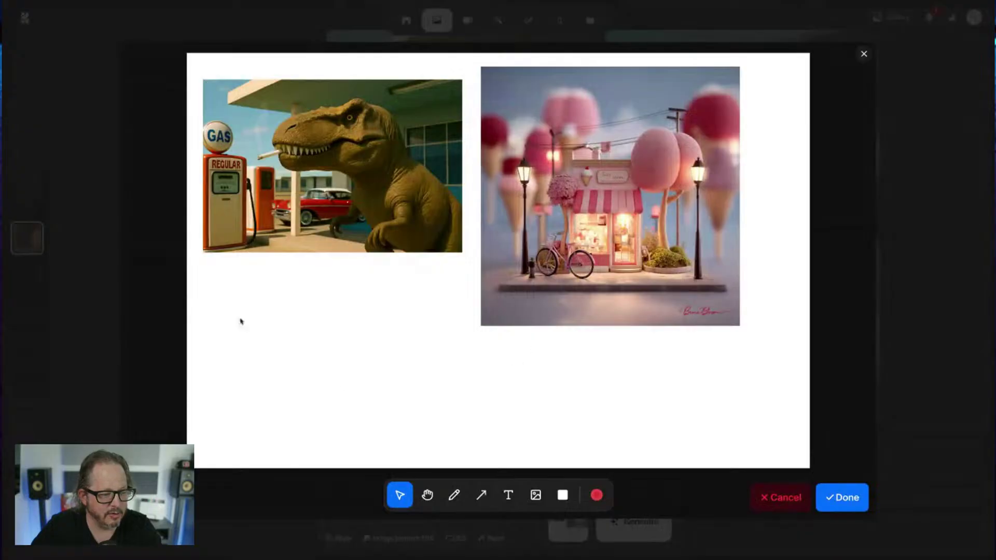
pyautogui.click(864, 55)
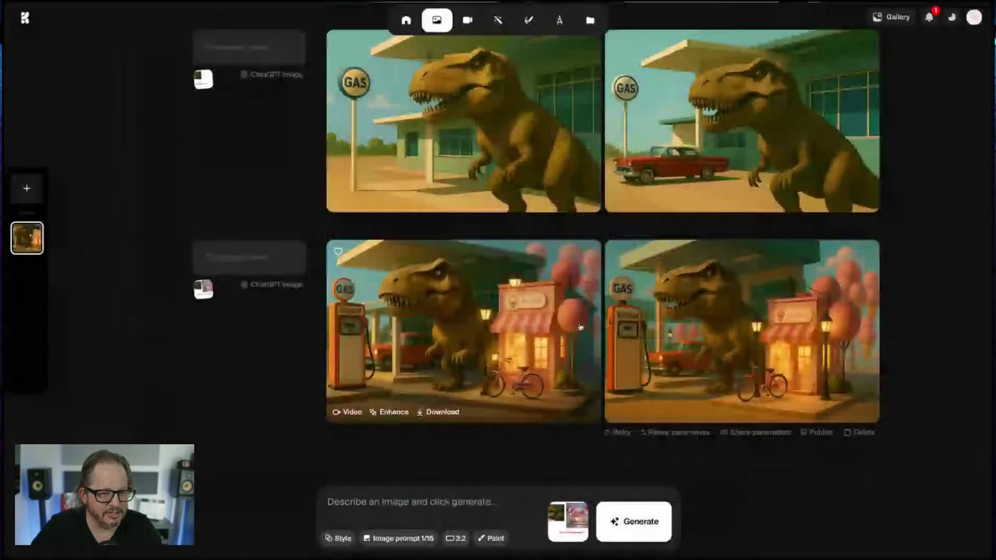
pyautogui.click(489, 340)
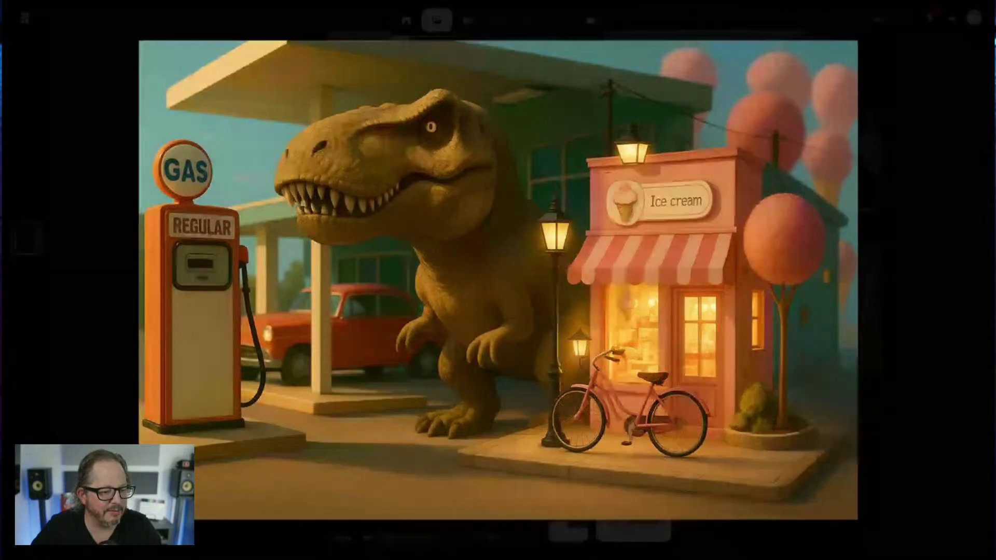
pyautogui.press('Escape')
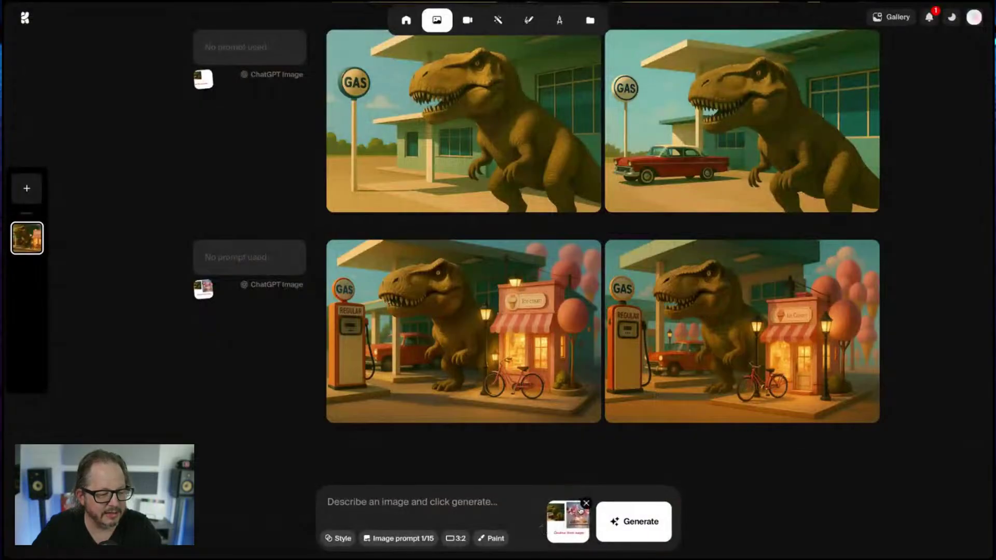
# - Remove the combined image prompt and delete both pictures from the paint canvas
pyautogui.click(586, 504)
pyautogui.click(476, 539)
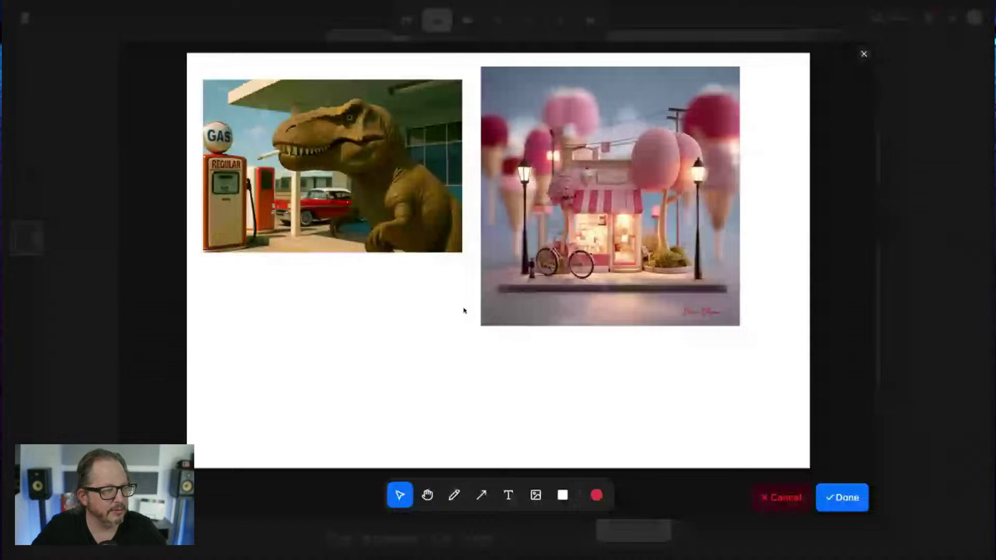
pyautogui.click(549, 217)
pyautogui.press('Delete')
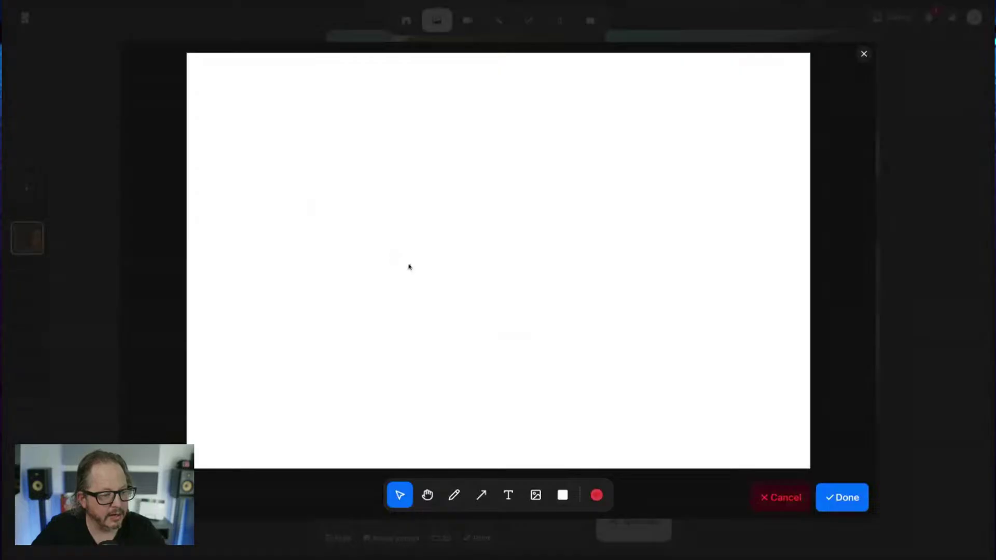
# - Paste the combined T-Rex and ice cream shop picture onto the empty canvas and enlarge it
pyautogui.hotkey('ctrl', 'v')
pyautogui.click(383, 254)
pyautogui.moveTo(576, 304); pyautogui.dragTo(710, 388)
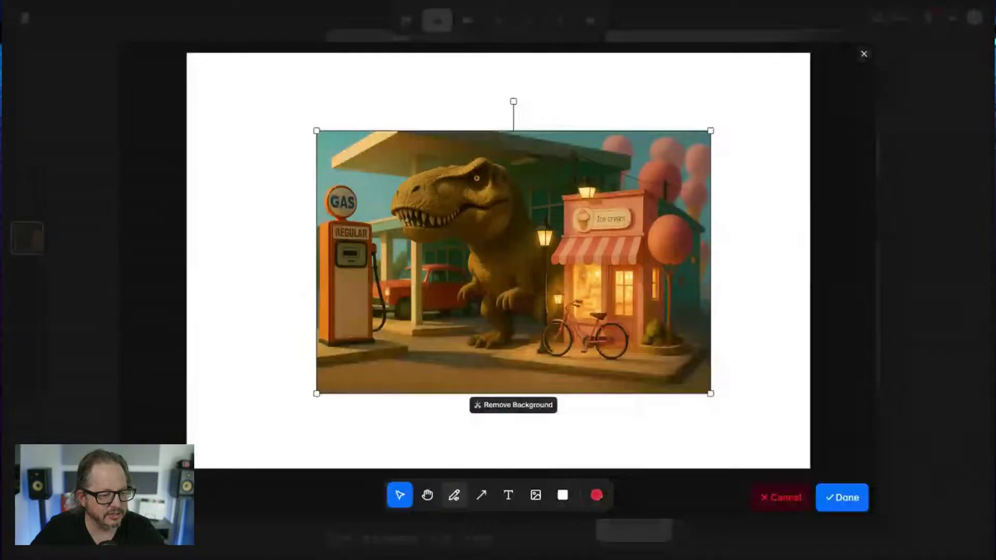
# - Paint a short red stroke at the T-Rex's mouth and add the note "cigarette in mouth" below the picture
pyautogui.click(454, 495)
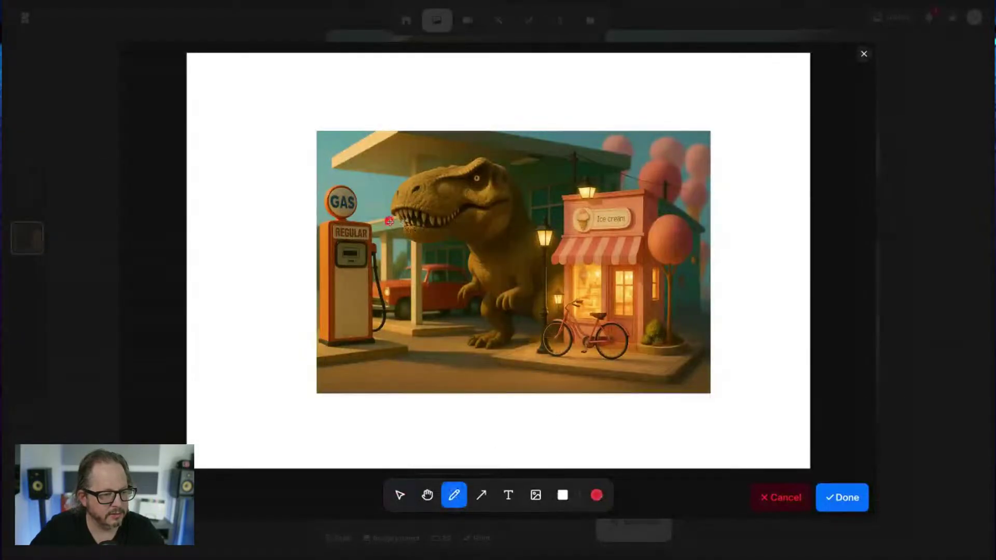
pyautogui.moveTo(389, 222); pyautogui.dragTo(425, 221)
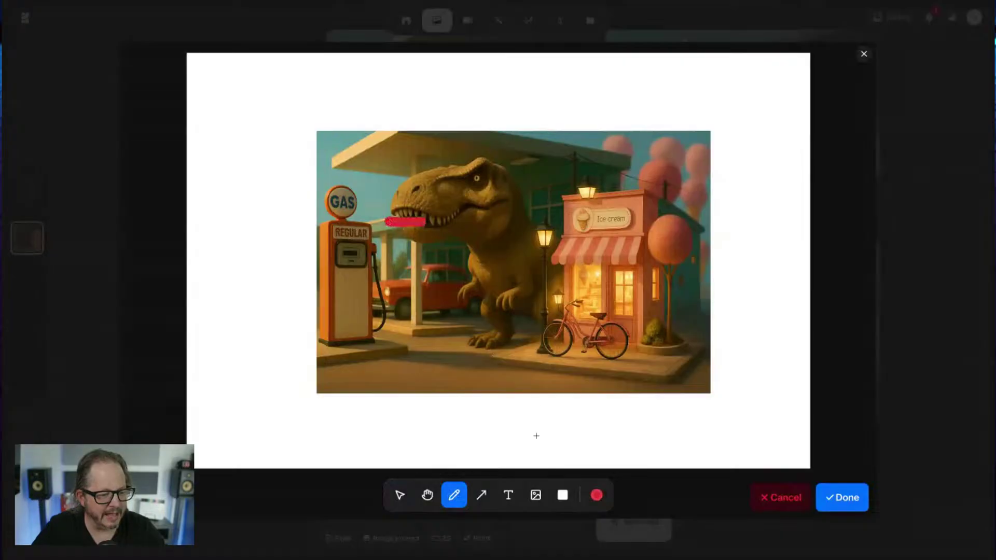
pyautogui.click(509, 496)
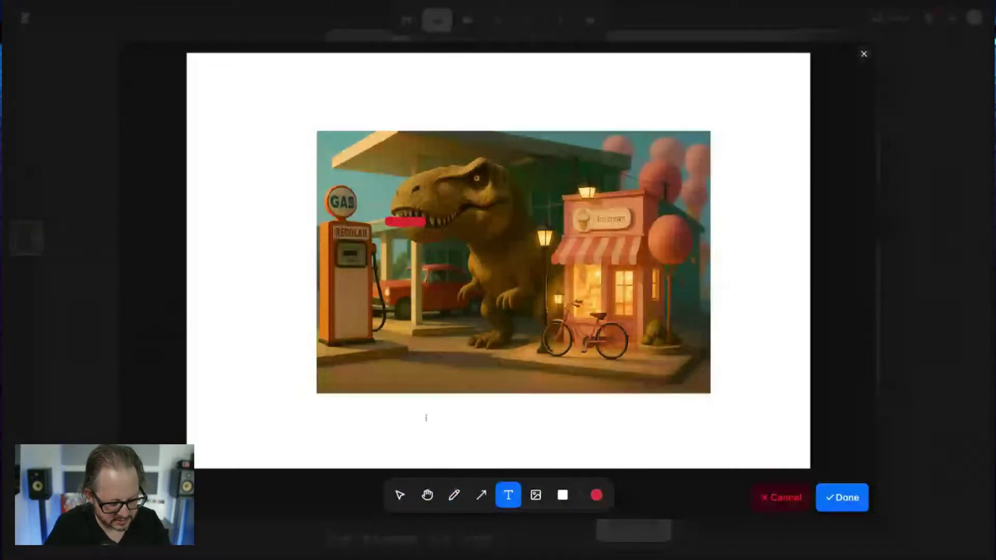
pyautogui.click(327, 418)
pyautogui.write('cig')
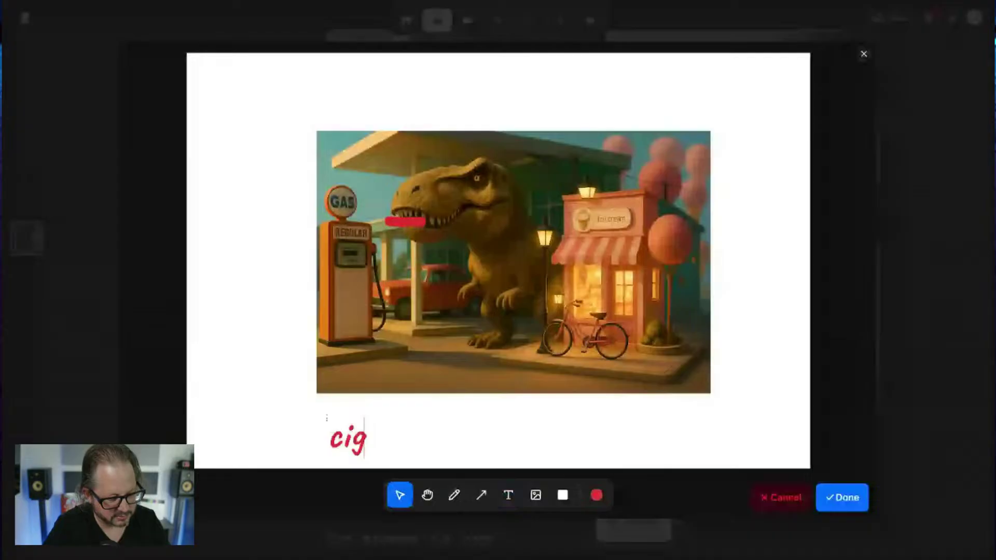
pyautogui.write('ra')
pyautogui.press('BackSpace')
pyautogui.write('a')
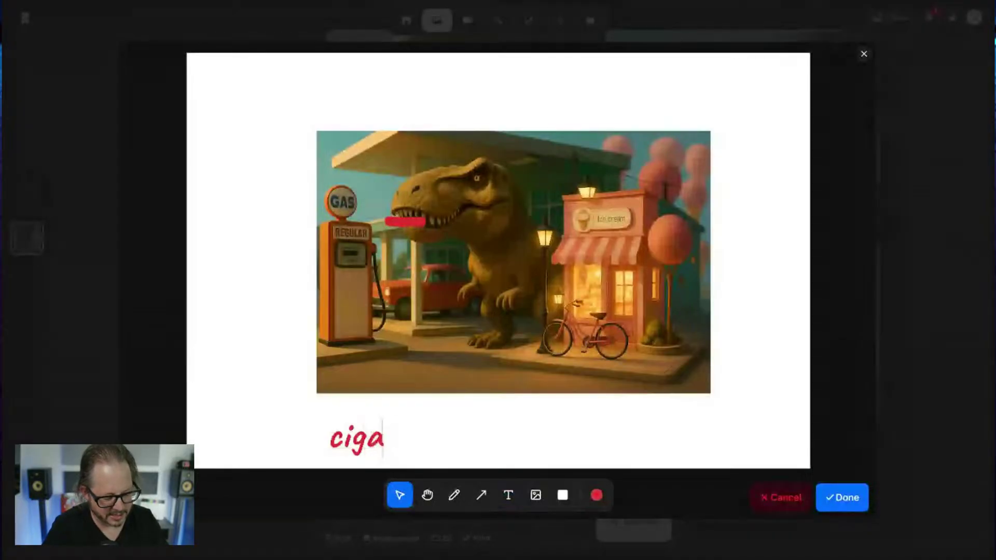
pyautogui.write('rette in')
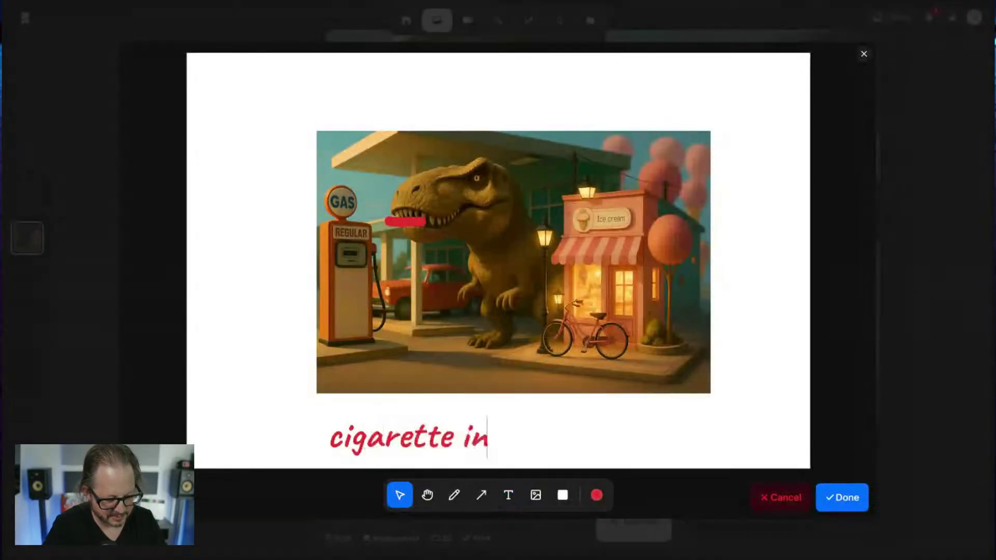
pyautogui.write(' mouth')
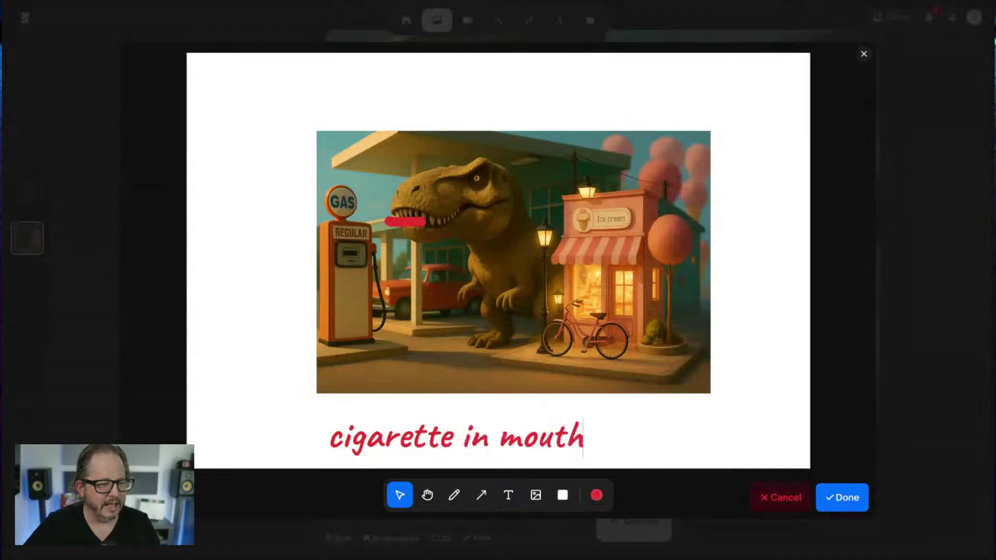
# - Shift the red stroke outward from the T-Rex's mouth and change the note to "large cigarette in mouth"
pyautogui.click(410, 224)
pyautogui.moveTo(409, 224); pyautogui.dragTo(398, 224)
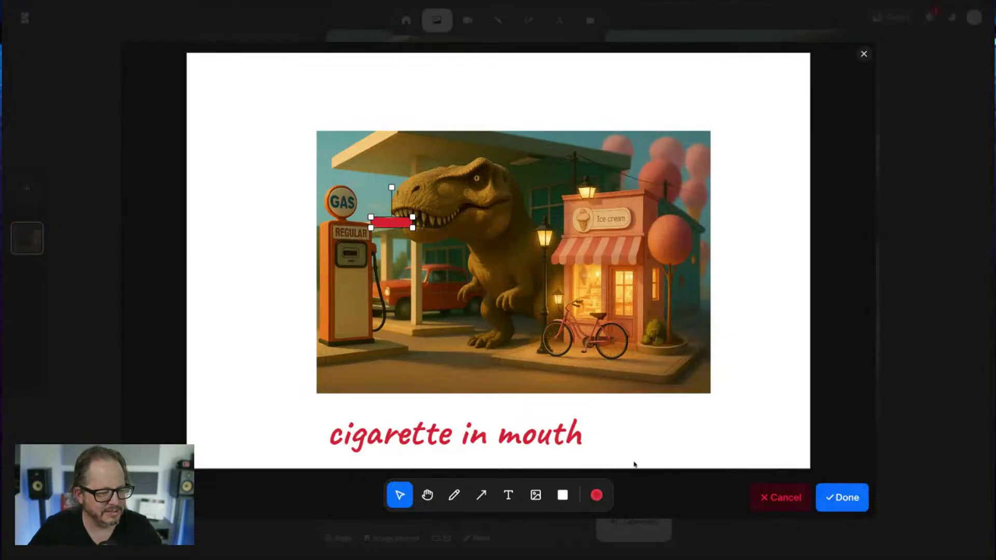
pyautogui.click(334, 437)
pyautogui.doubleClick(334, 437)
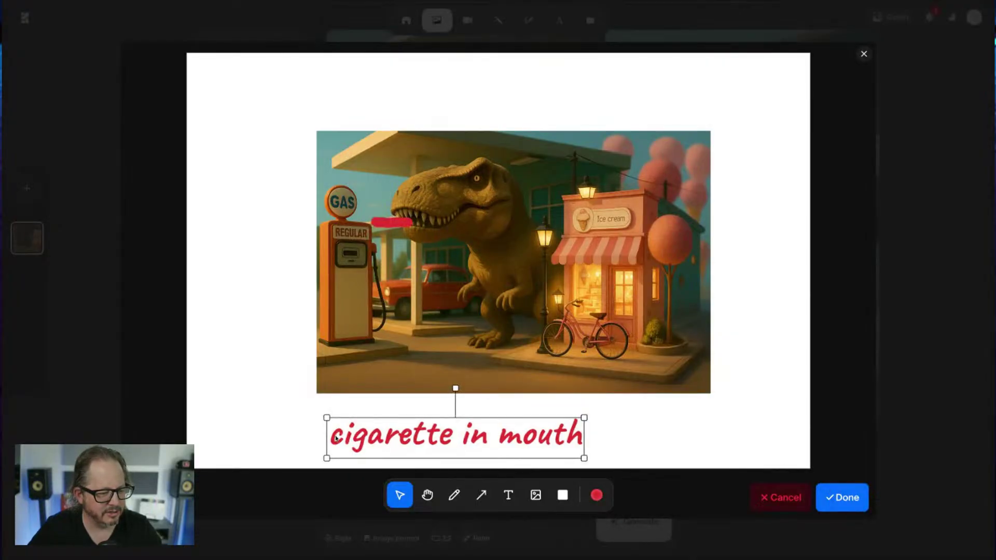
pyautogui.hotkey('ctrl', 'a')
pyautogui.click(337, 436)
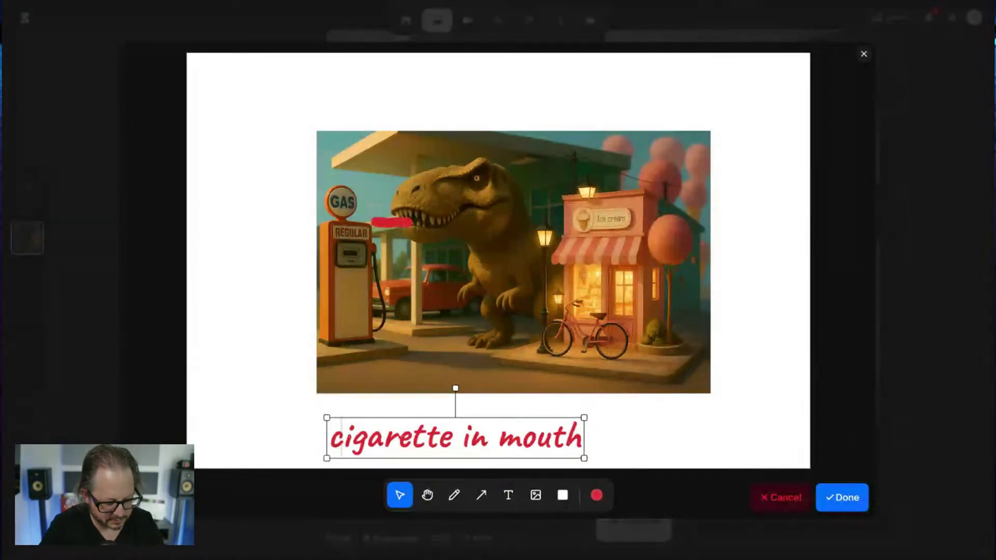
pyautogui.write('larg')
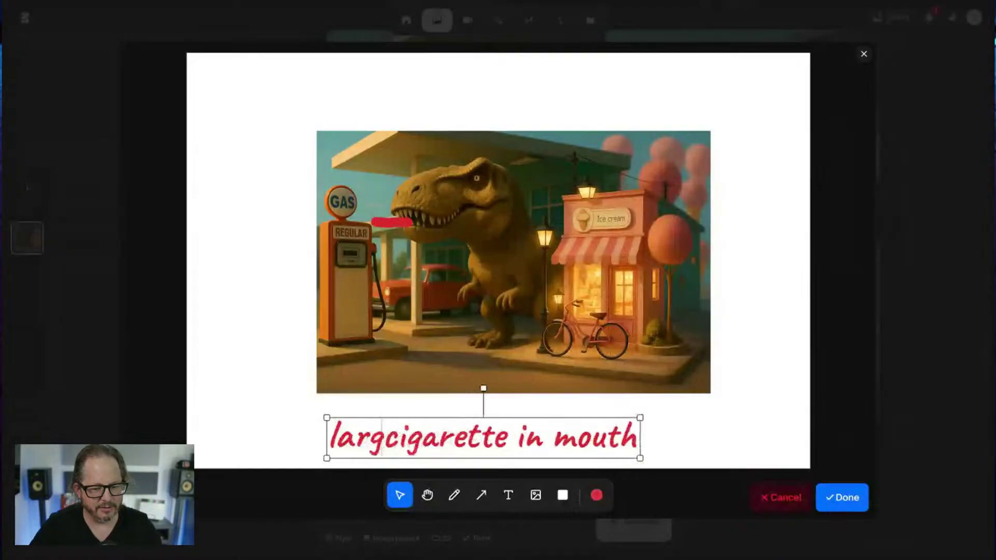
pyautogui.write('e')
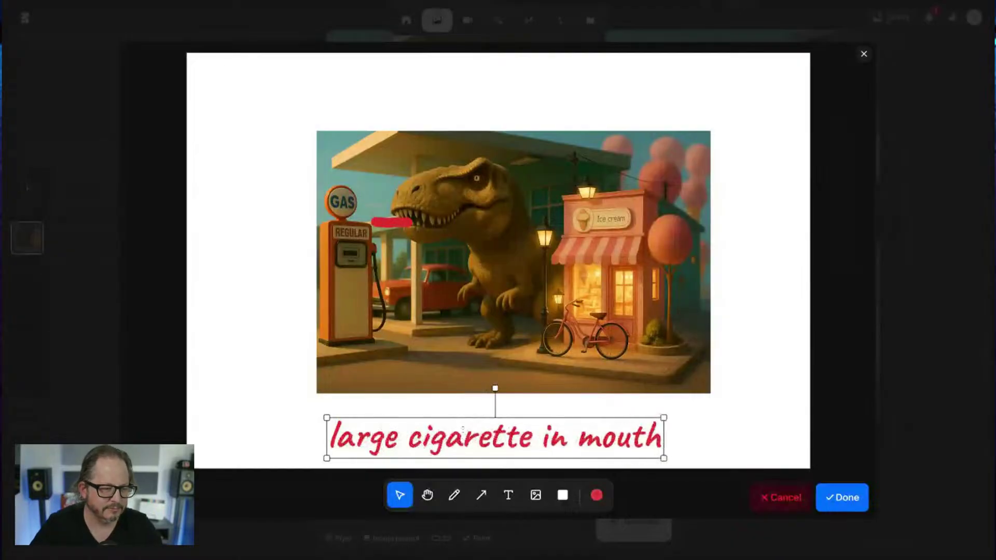
# - Finish the annotated canvas and generate new pictures with it as the image prompt
pyautogui.click(846, 498)
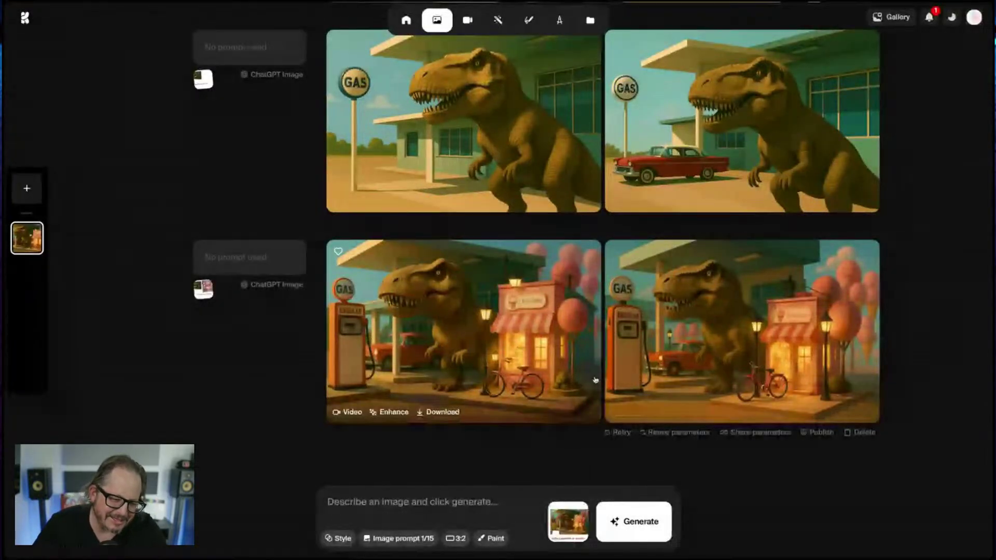
pyautogui.click(628, 516)
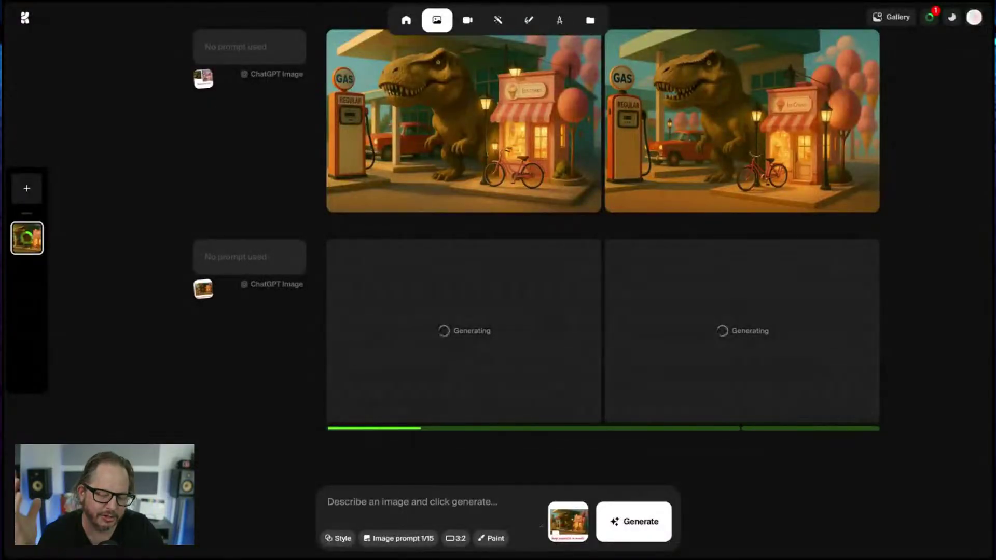
# - Examine the first combined T-Rex and ice cream shop picture enlarged and check the list of image models
pyautogui.click(521, 206)
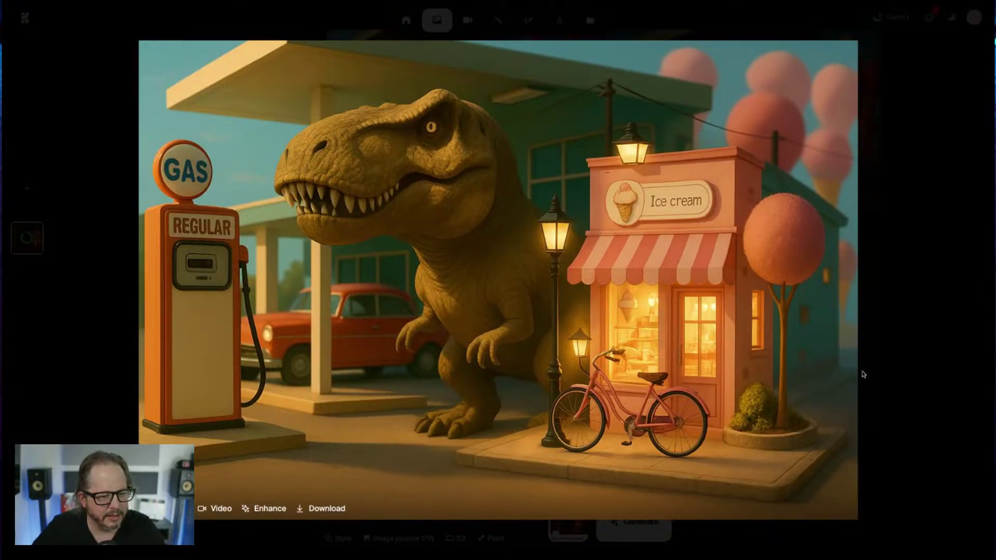
pyautogui.click(899, 394)
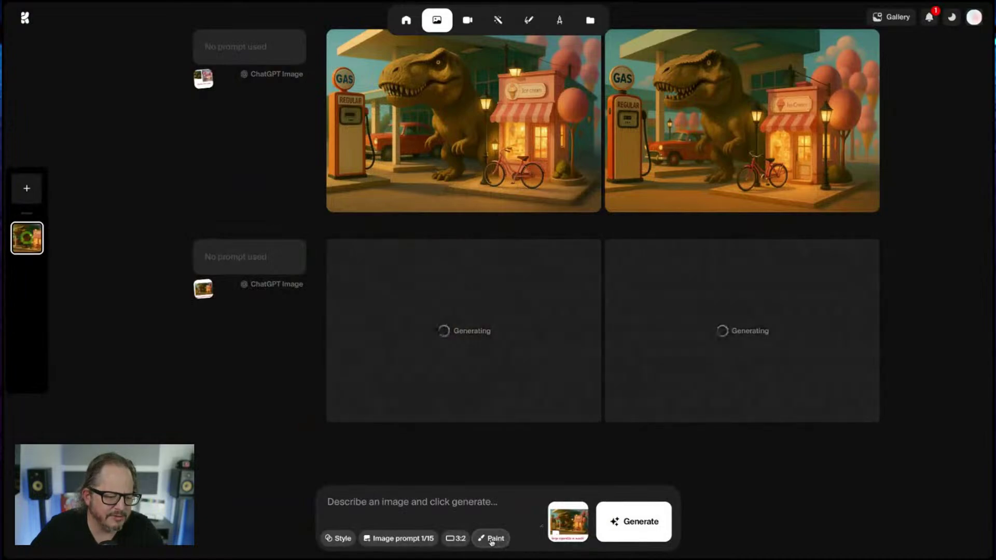
pyautogui.moveTo(753, 434)
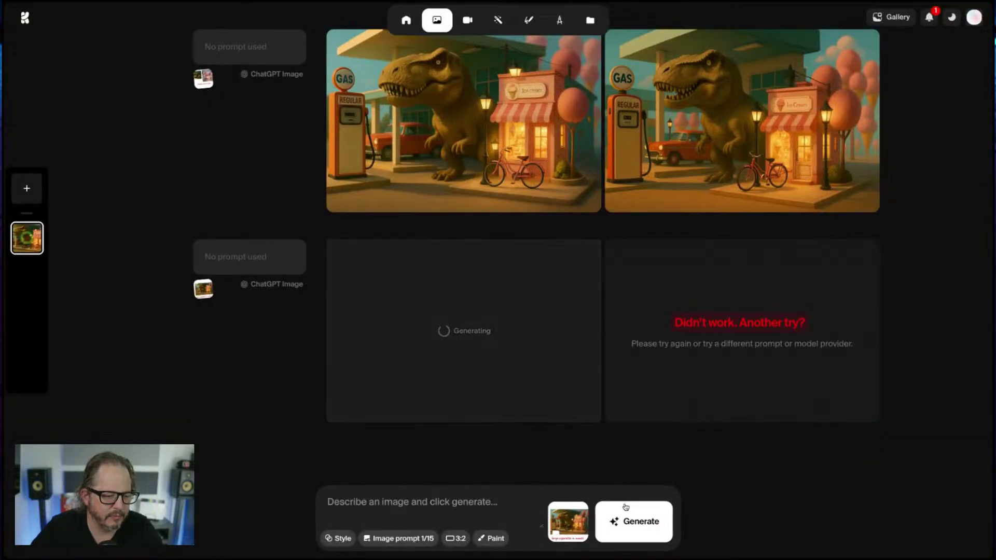
pyautogui.moveTo(16, 238)
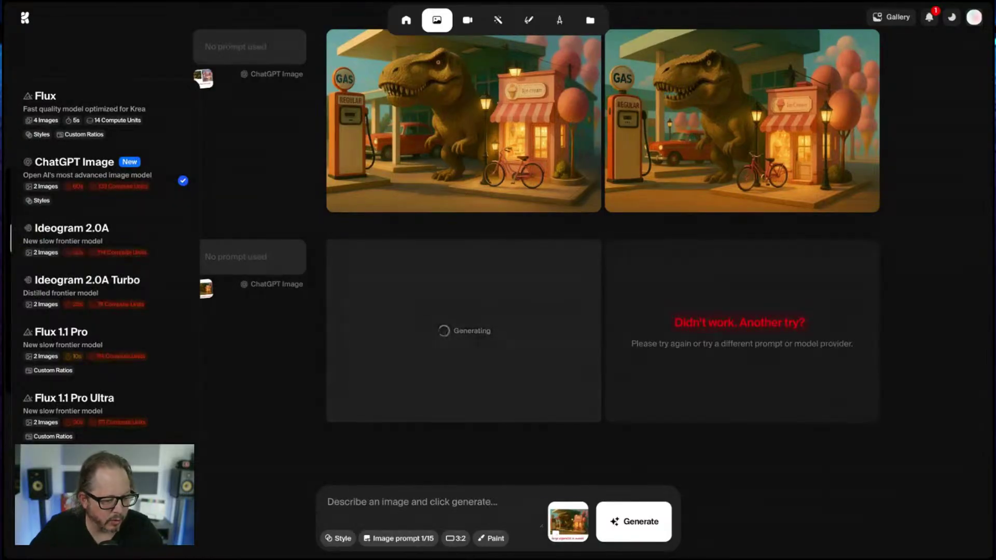
pyautogui.click(409, 495)
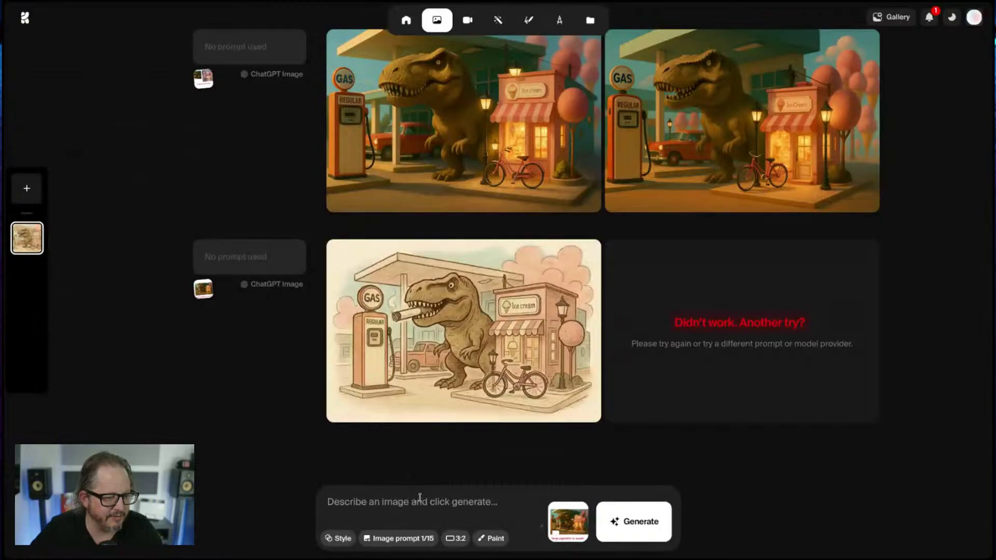
# - Examine the new T-Rex cigarette illustration enlarged and try to add it as another image prompt
pyautogui.click(476, 354)
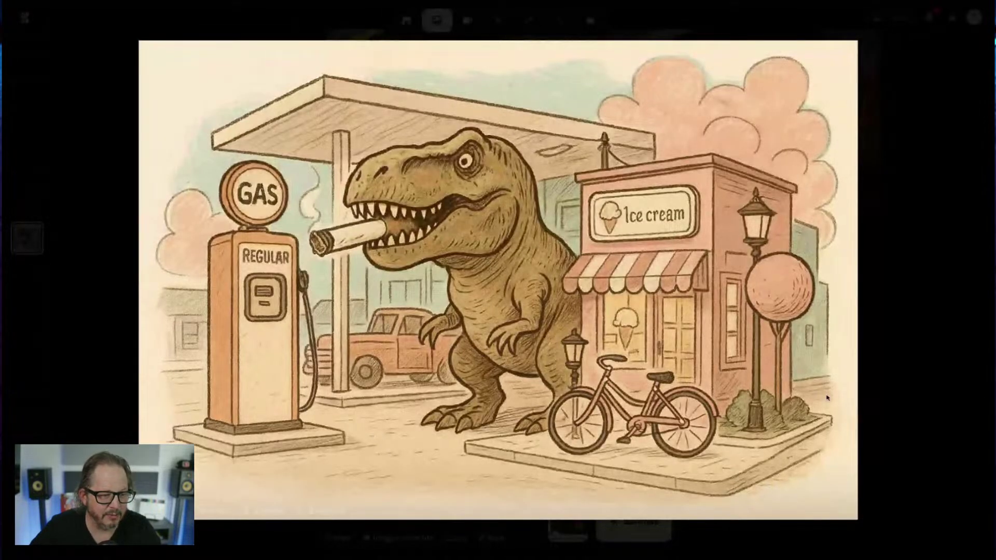
pyautogui.click(889, 405)
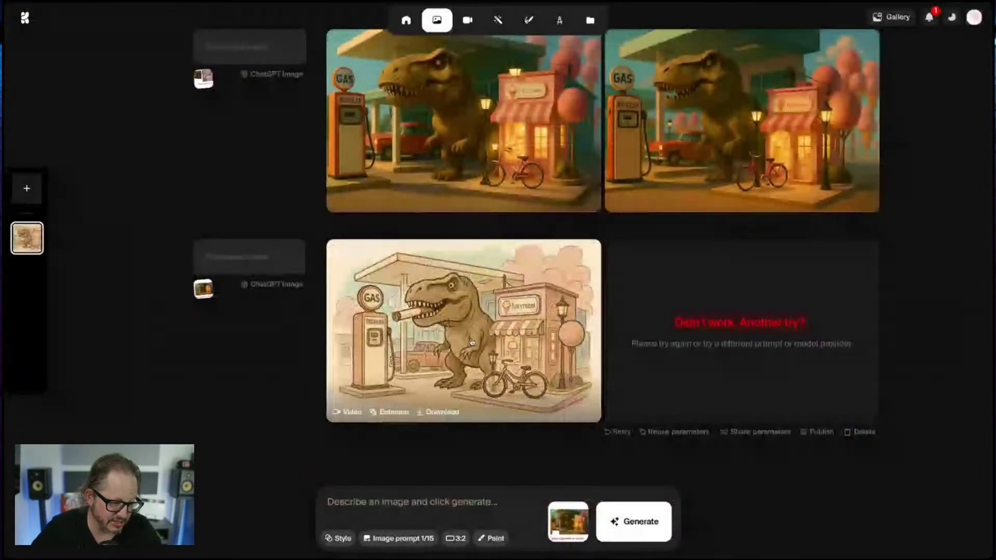
pyautogui.moveTo(472, 342); pyautogui.dragTo(514, 522)
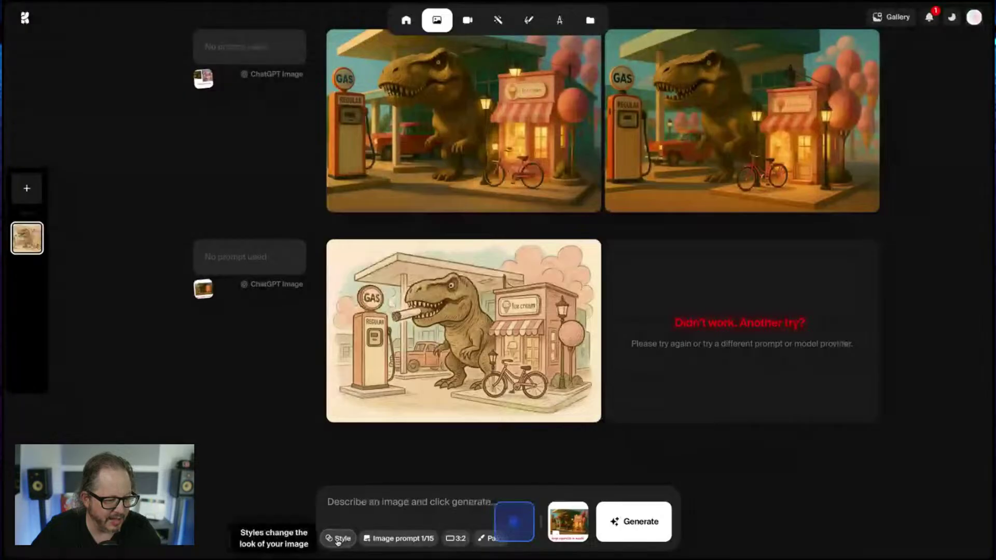
# - Browse the Community and Krea style collections without applying a style
pyautogui.click(338, 540)
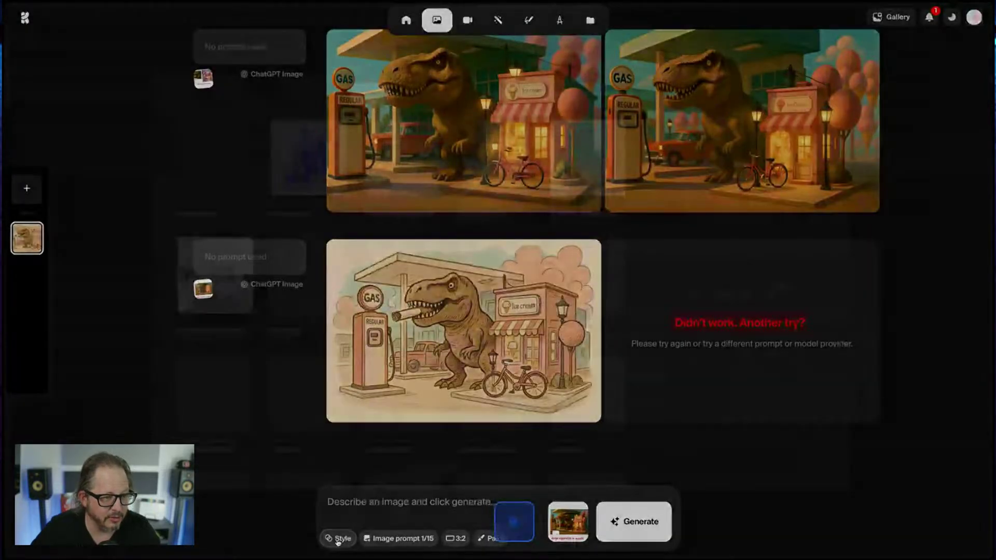
pyautogui.scroll(-1, 424, 335)
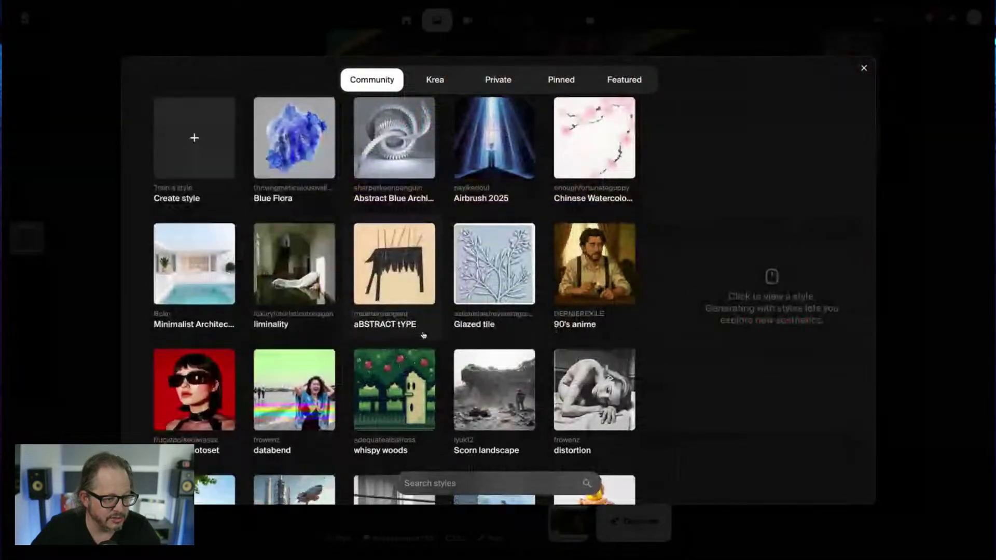
pyautogui.scroll(-2, 424, 335)
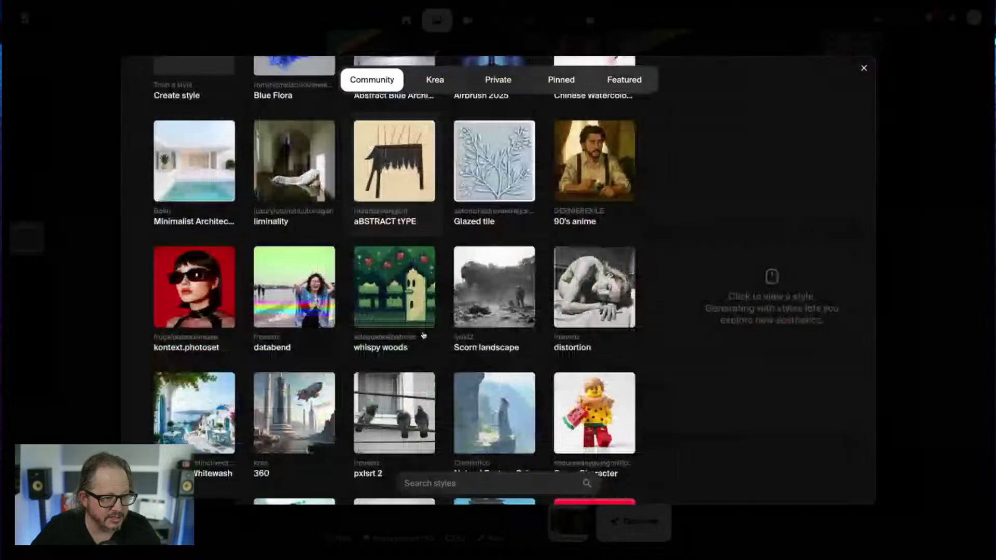
pyautogui.scroll(-5, 424, 335)
pyautogui.scroll(-6, 423, 335)
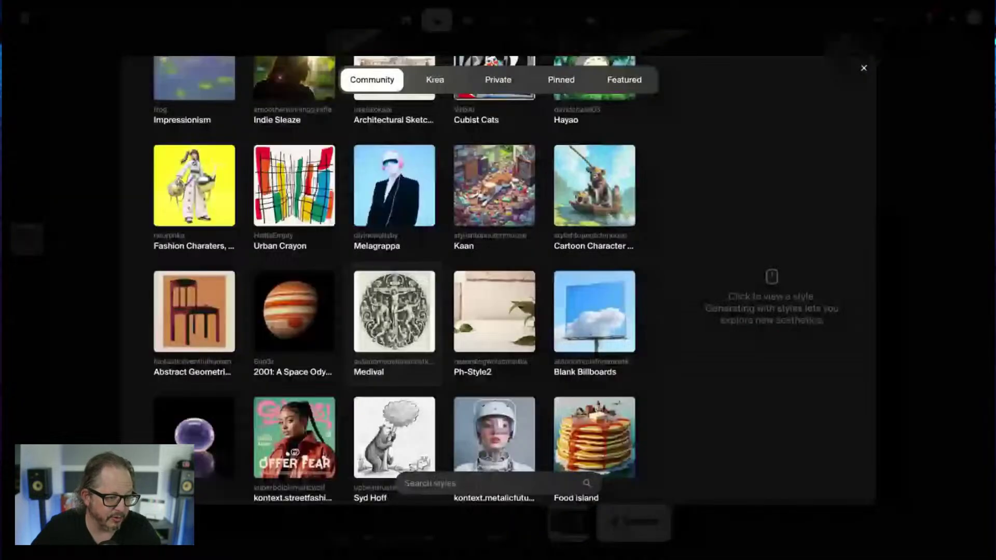
pyautogui.scroll(12, 423, 335)
pyautogui.scroll(-6, 423, 335)
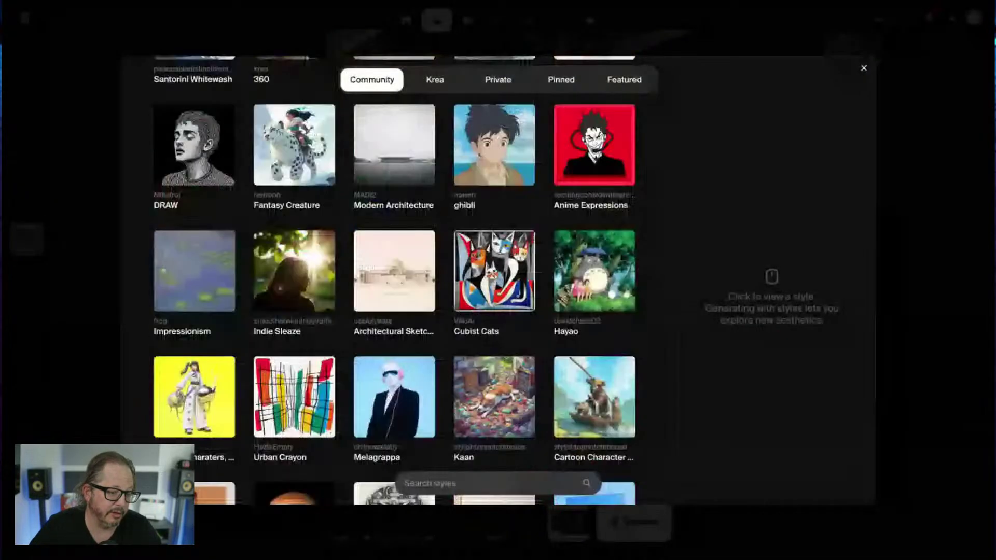
pyautogui.scroll(-3, 394, 280)
pyautogui.scroll(-5, 394, 280)
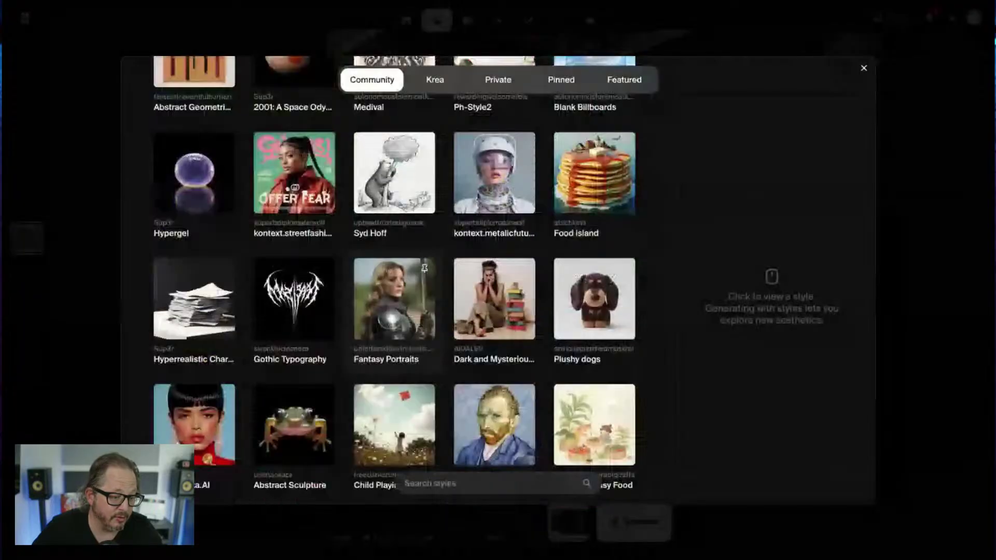
pyautogui.scroll(-5, 425, 268)
pyautogui.scroll(-7, 395, 280)
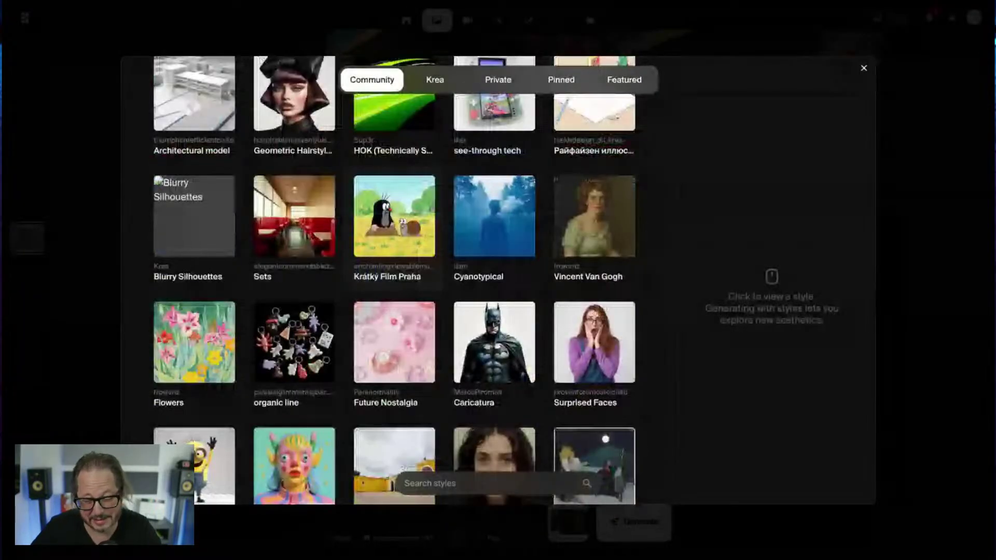
pyautogui.scroll(-3, 394, 280)
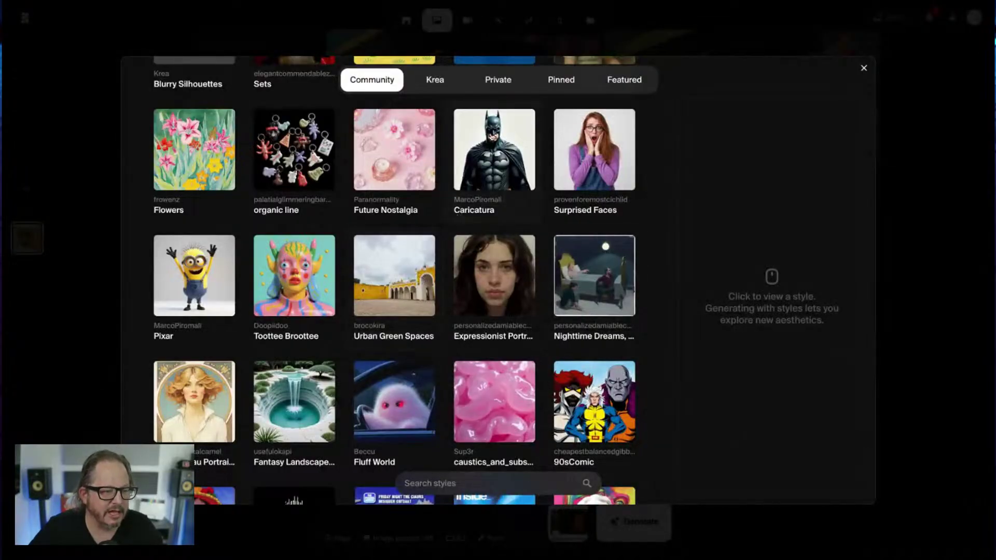
pyautogui.click(438, 86)
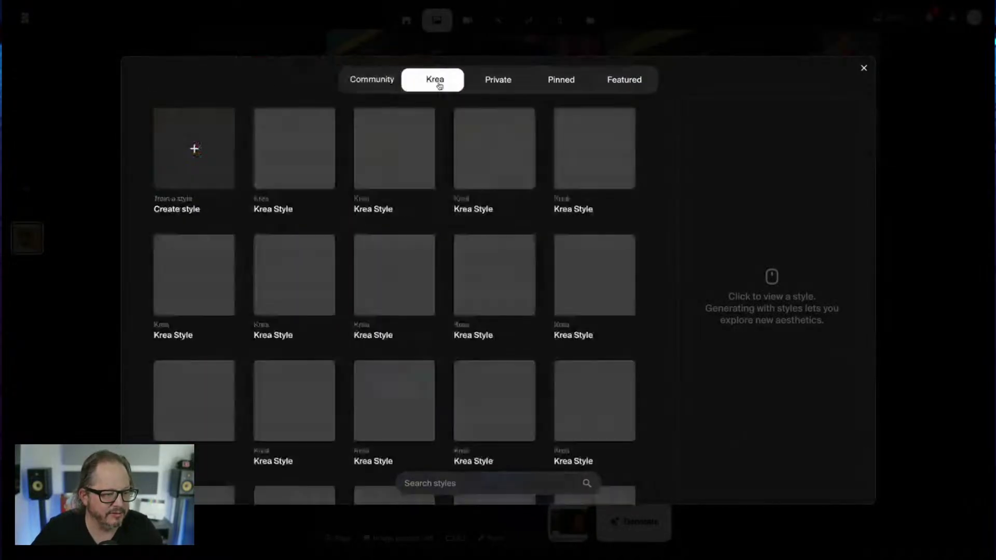
pyautogui.click(379, 81)
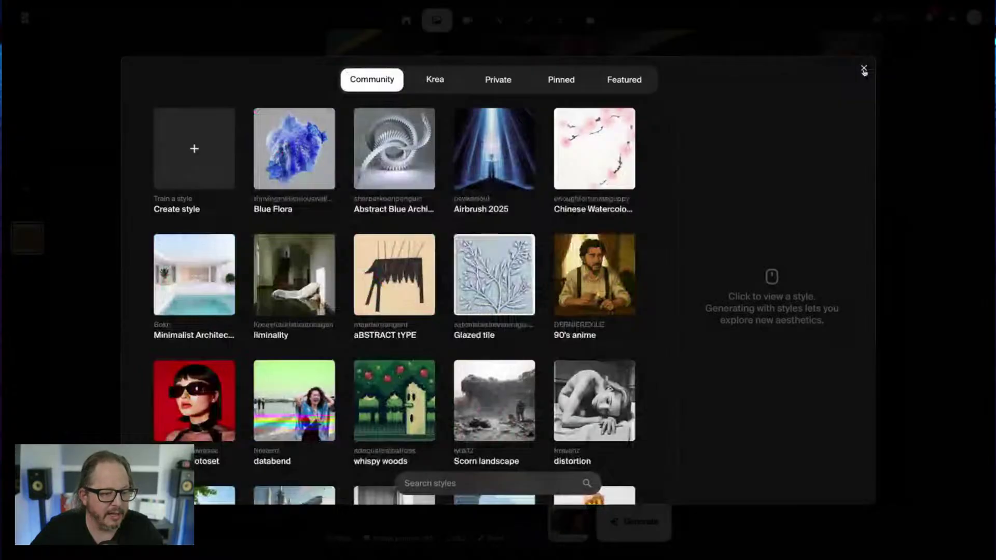
pyautogui.click(864, 69)
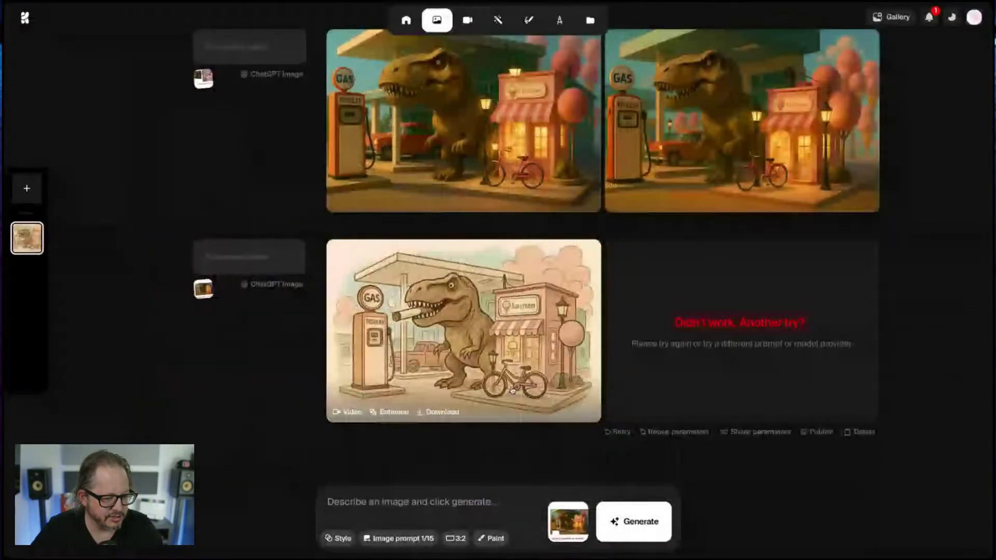
# - Recheck the cigarette illustration enlarged and remove the annotated canvas from the image prompts
pyautogui.click(473, 398)
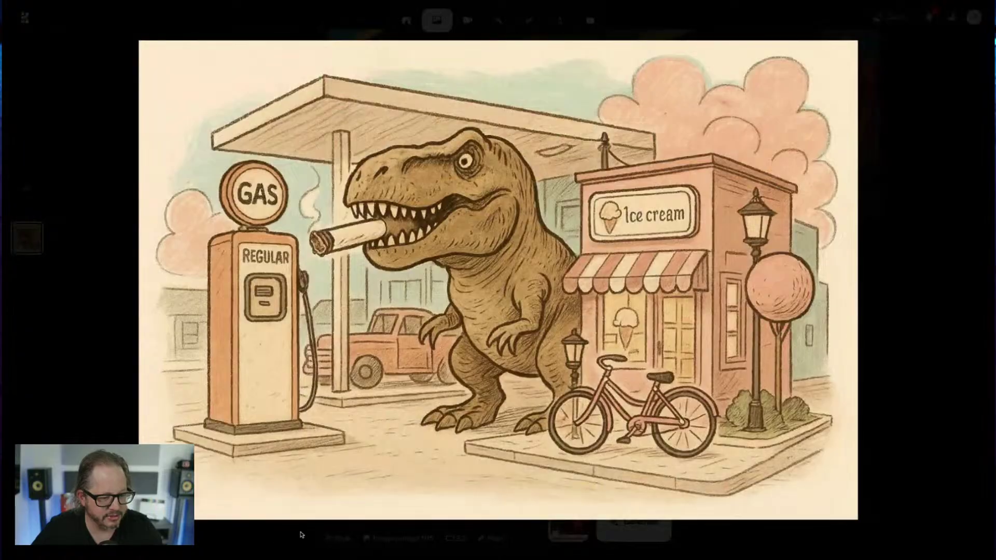
pyautogui.press('Escape')
pyautogui.click(585, 505)
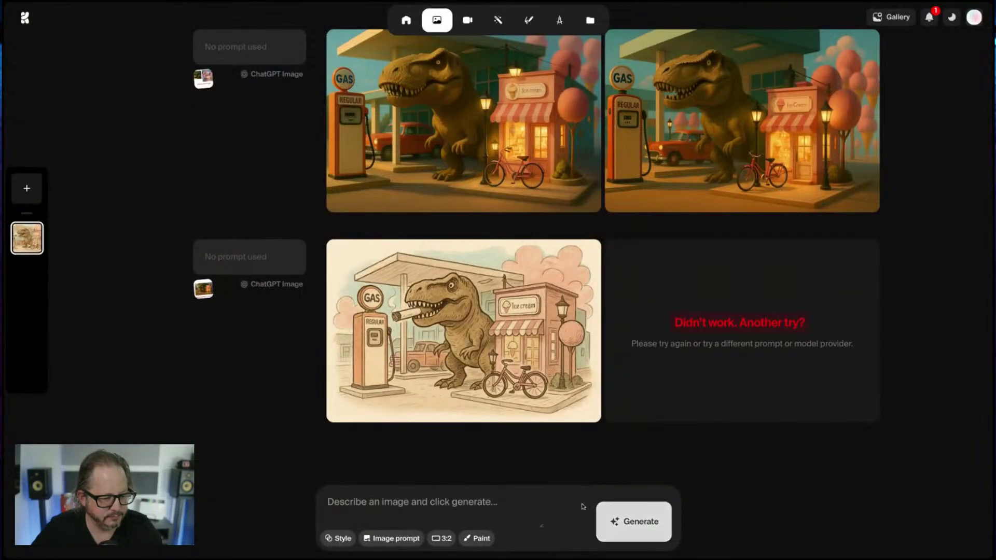
# - Add the T-Rex cigarette illustration as an image prompt and apply the Community style "90's anime"
pyautogui.moveTo(530, 389); pyautogui.dragTo(513, 521)
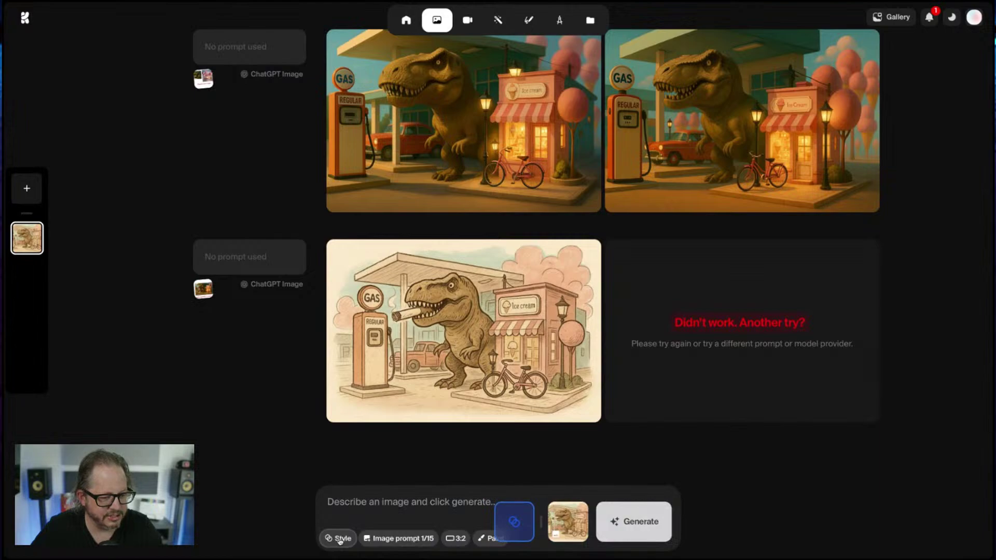
pyautogui.click(344, 539)
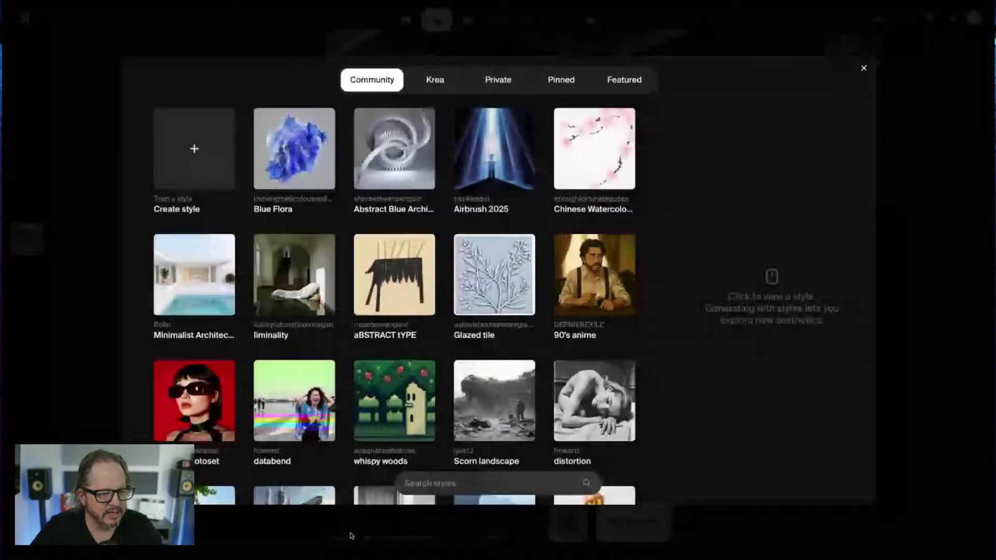
pyautogui.click(563, 274)
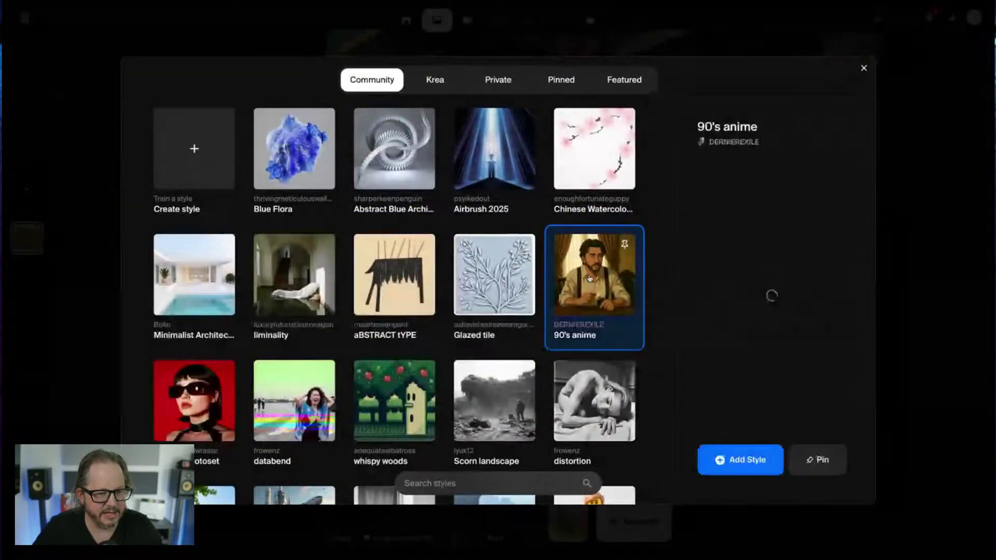
pyautogui.click(738, 452)
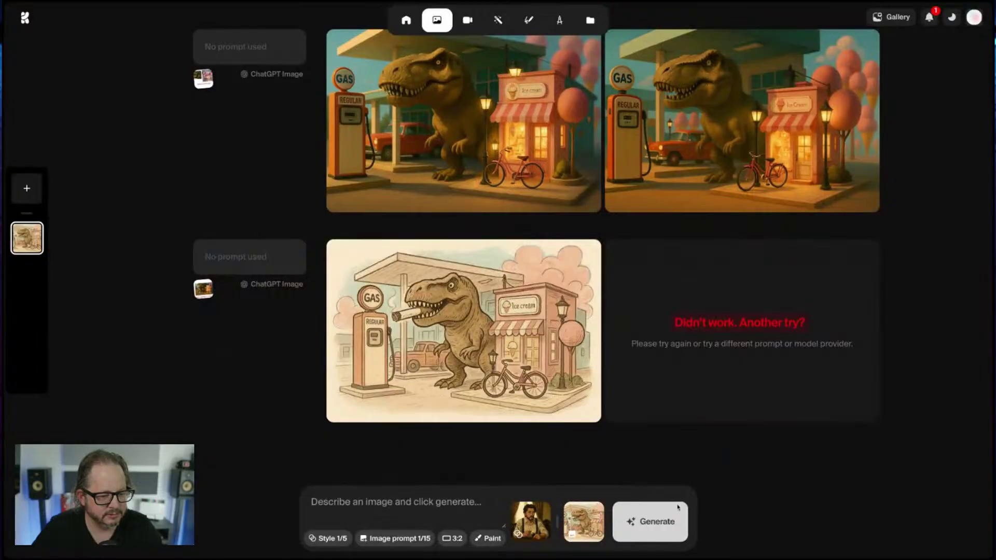
# - Generate pictures with the prompt "Create the image of the dinosaur in the style of the first image."
pyautogui.click(405, 506)
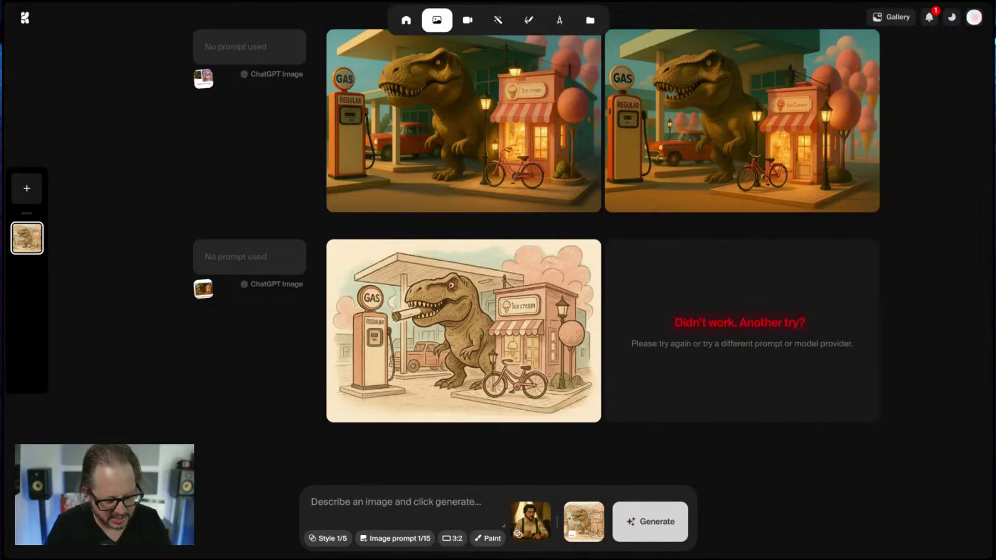
pyautogui.write('c')
pyautogui.write('ate th')
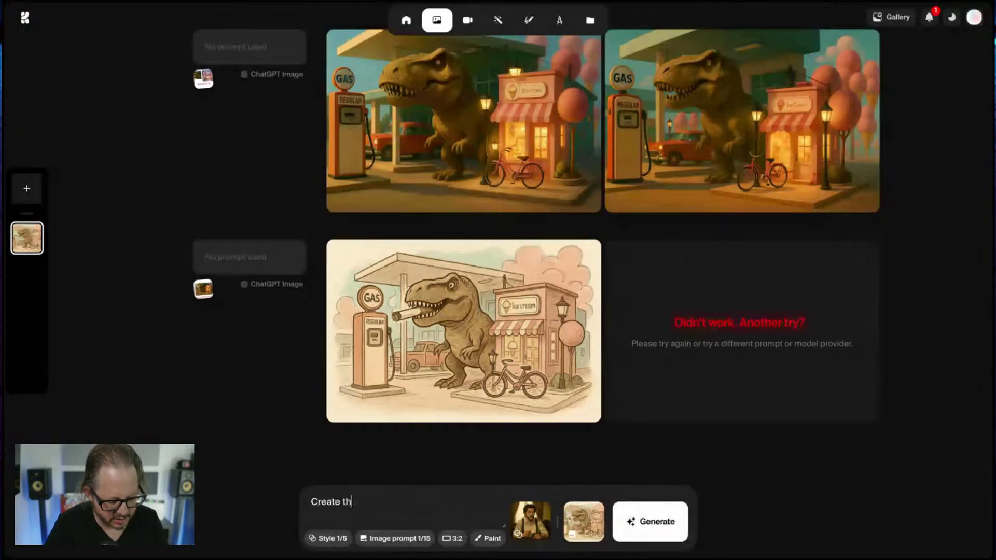
pyautogui.write('e image of the d')
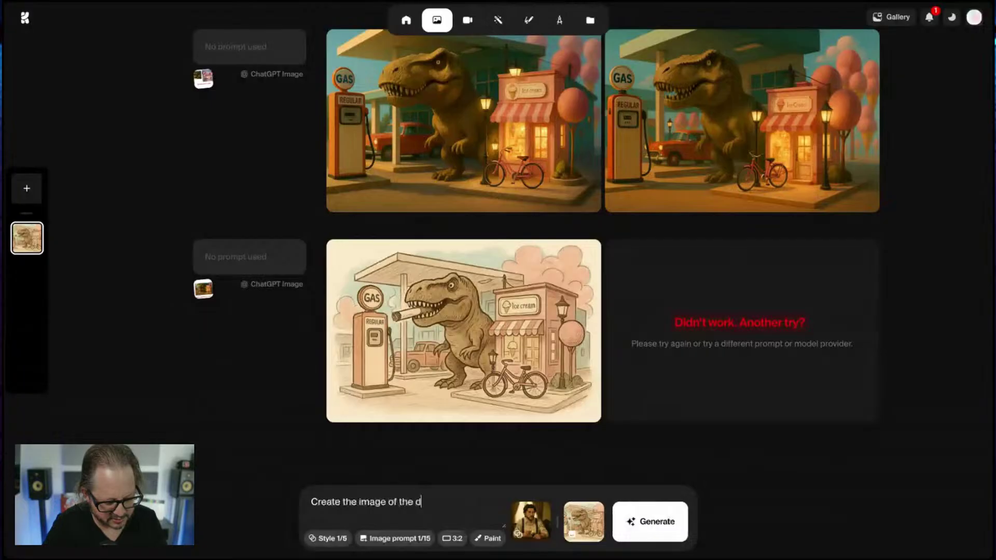
pyautogui.write('inosaur in the s')
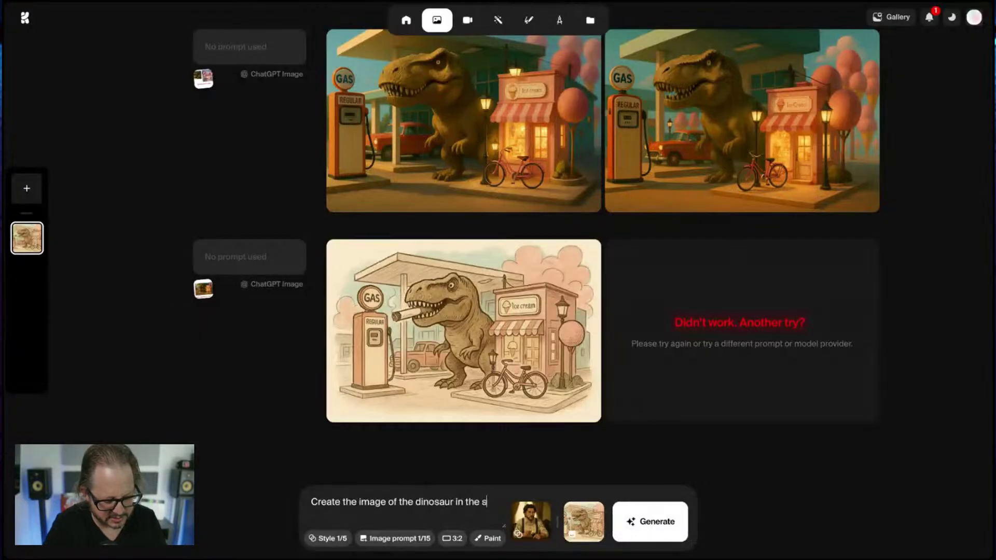
pyautogui.write('tyle of the fir')
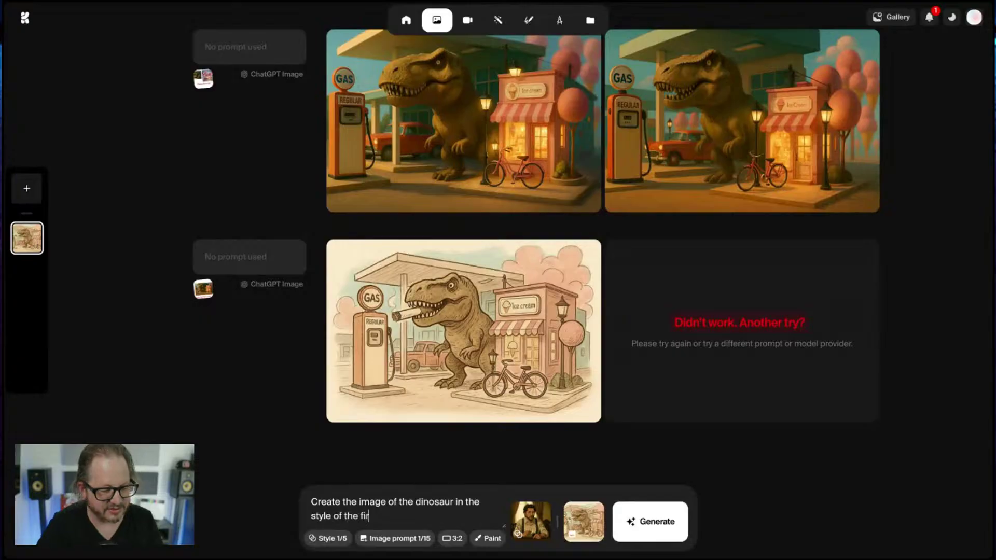
pyautogui.write('st image.')
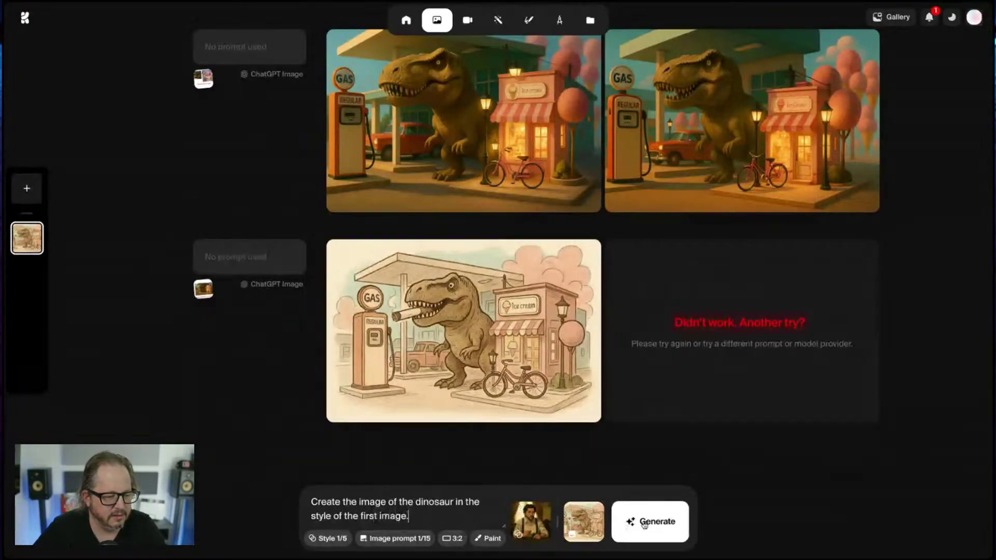
pyautogui.click(644, 525)
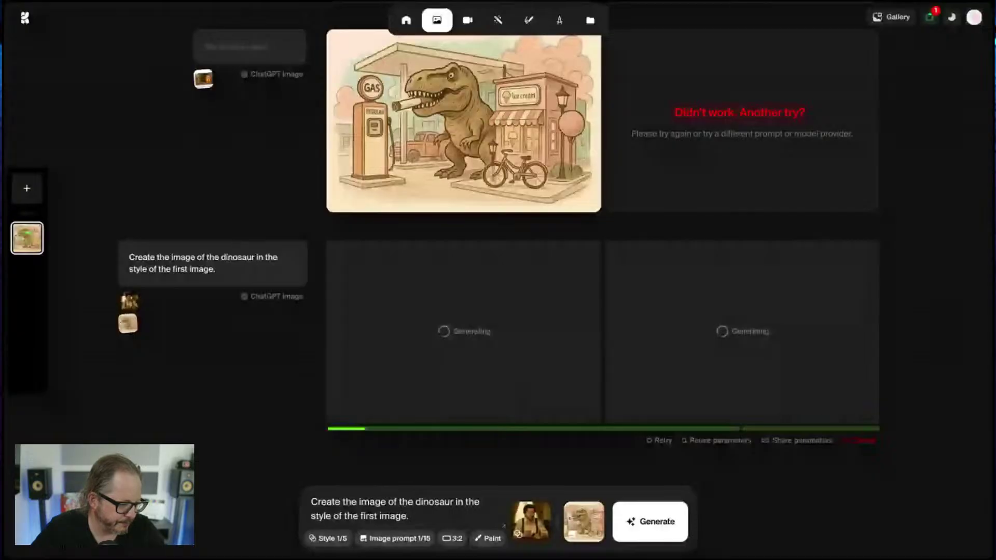
# - Check the model list, keep ChatGPT Image selected, and look back through the earlier T-Rex generations
pyautogui.click(132, 548)
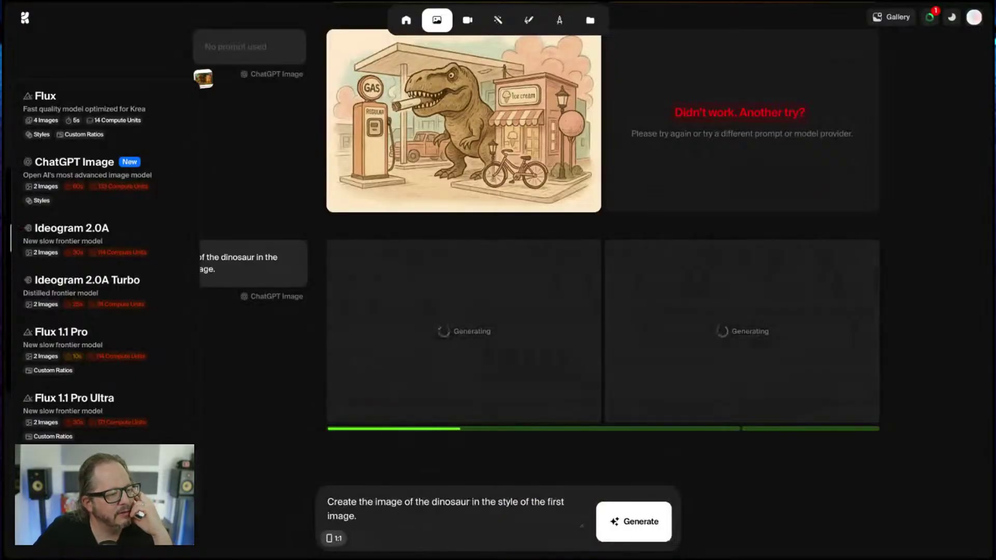
pyautogui.click(95, 170)
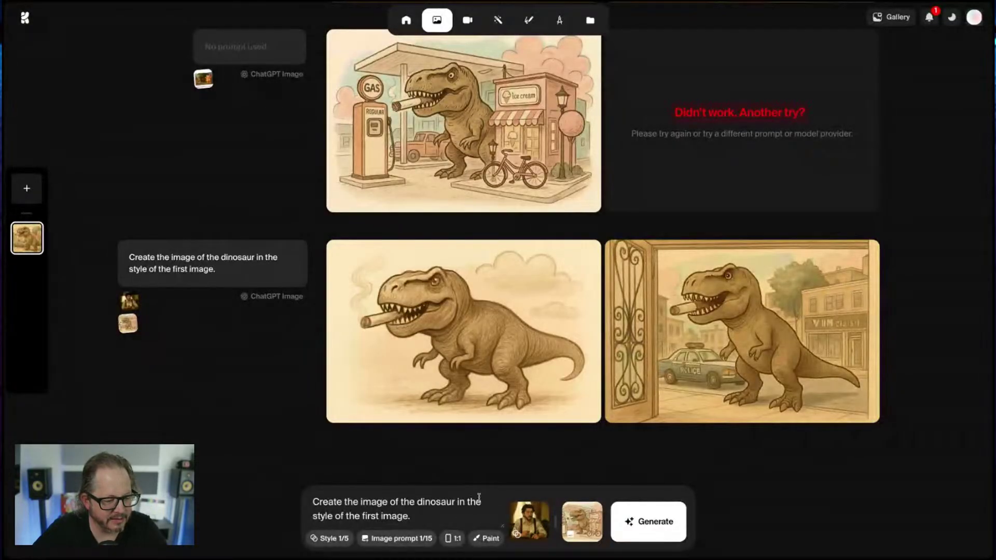
pyautogui.moveTo(582, 528)
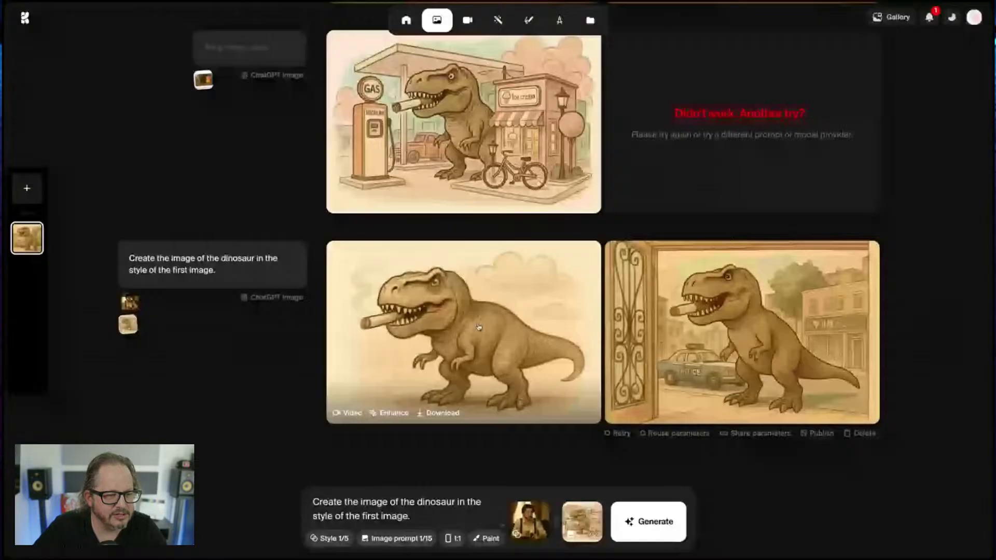
pyautogui.scroll(10, 479, 326)
pyautogui.scroll(7, 479, 326)
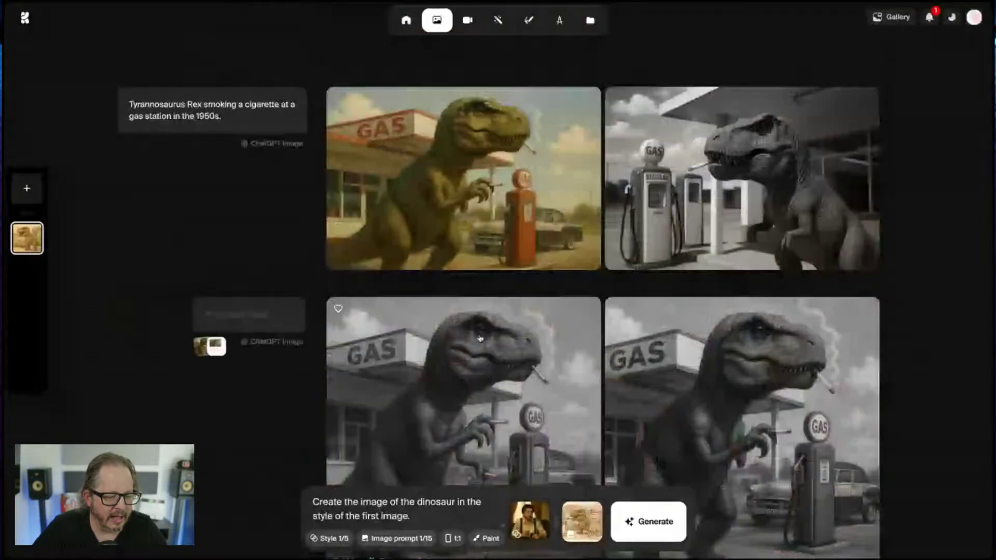
pyautogui.scroll(-10, 480, 338)
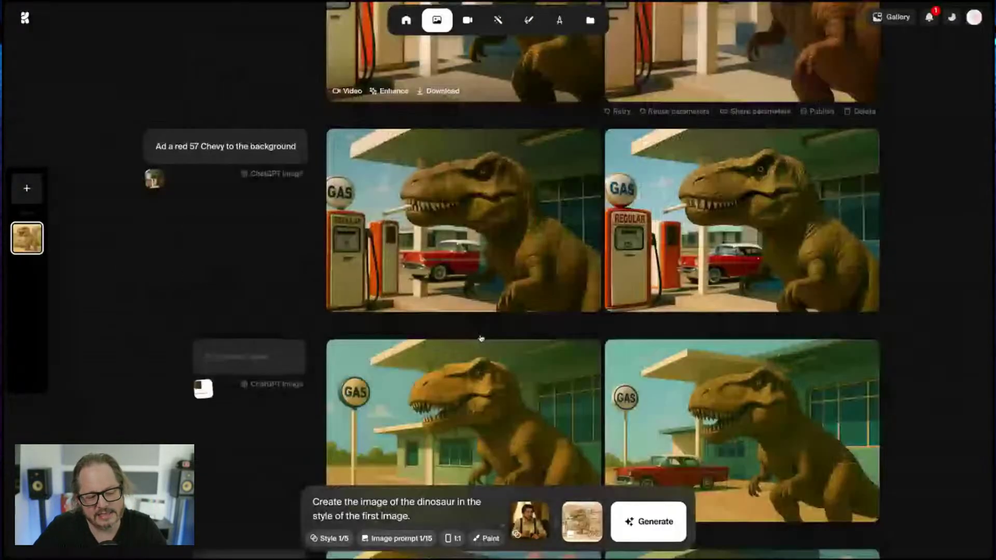
pyautogui.scroll(-6, 481, 338)
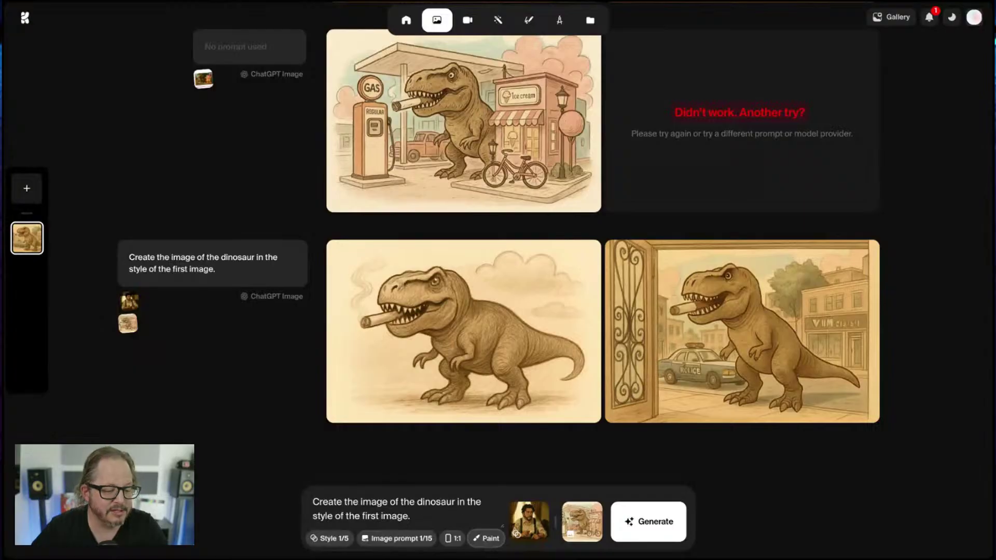
# - Remove the 90's anime style from the generation settings and clear the prompt text
pyautogui.moveTo(534, 524)
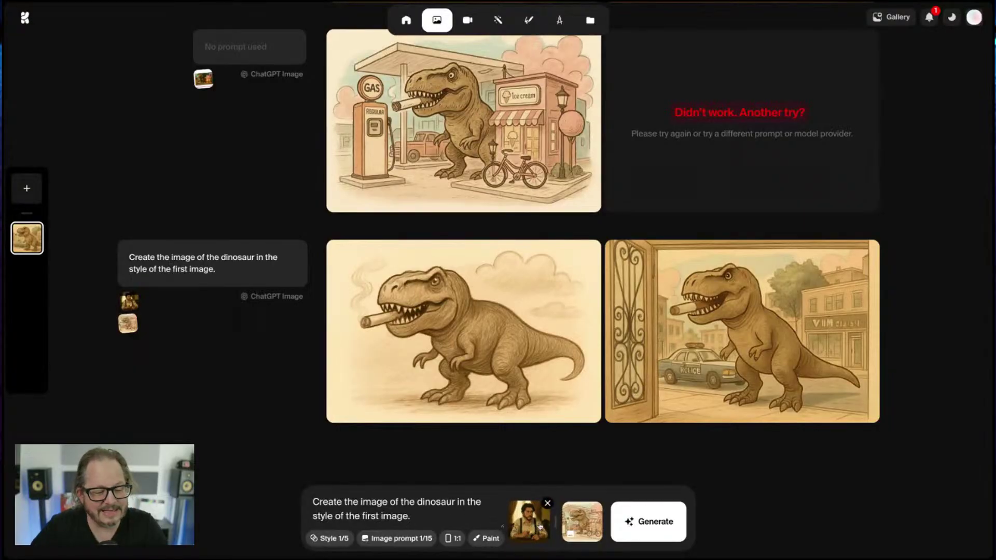
pyautogui.click(547, 504)
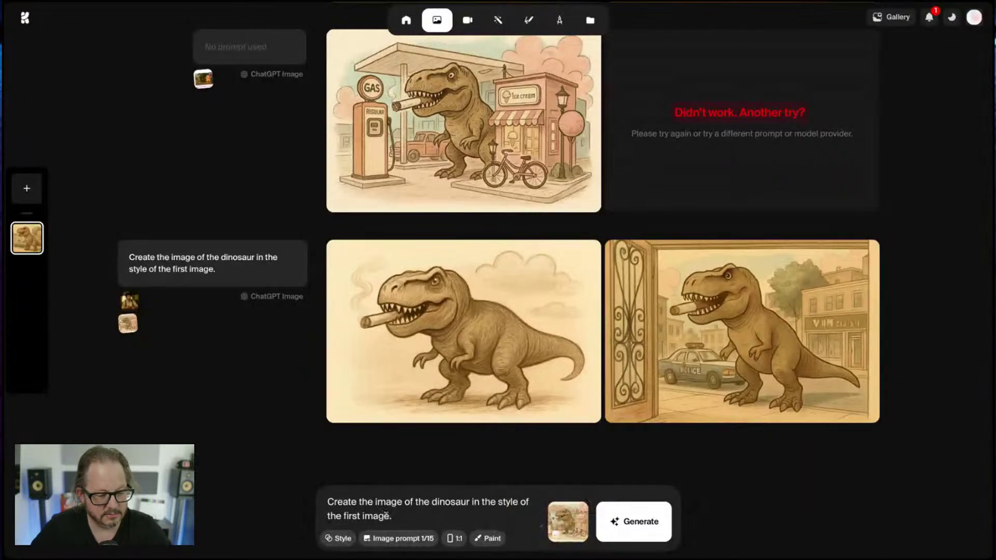
pyautogui.moveTo(392, 516); pyautogui.dragTo(318, 473)
pyautogui.press('BackSpace')
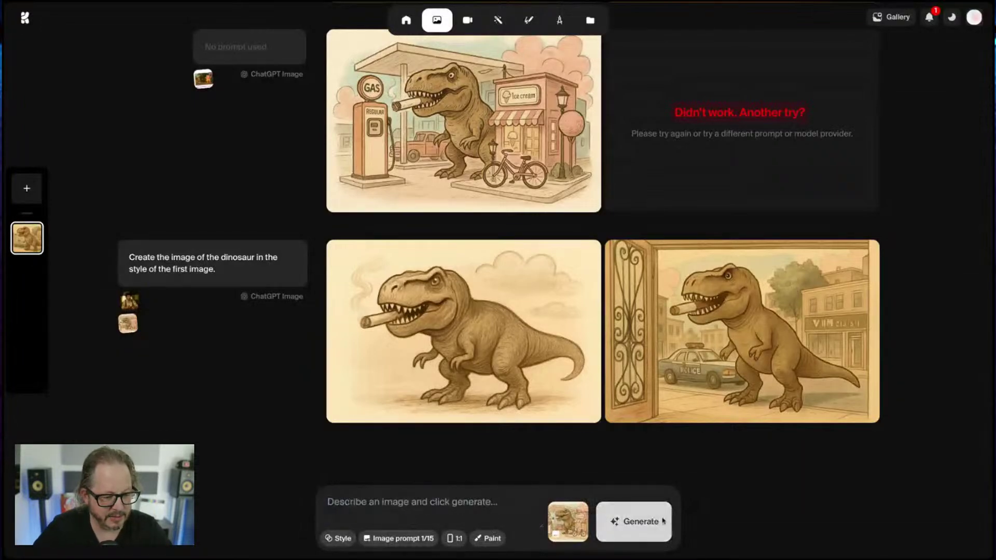
# - On the paint canvas, delete the red bar at the T-Rex's mouth and cover the bicycle with a solid red brush patch
pyautogui.click(488, 538)
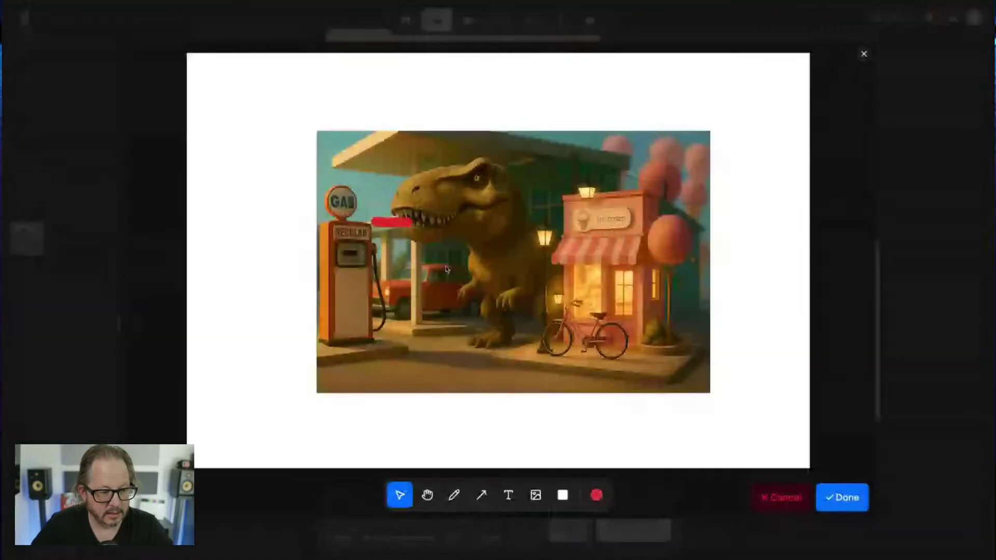
pyautogui.click(400, 226)
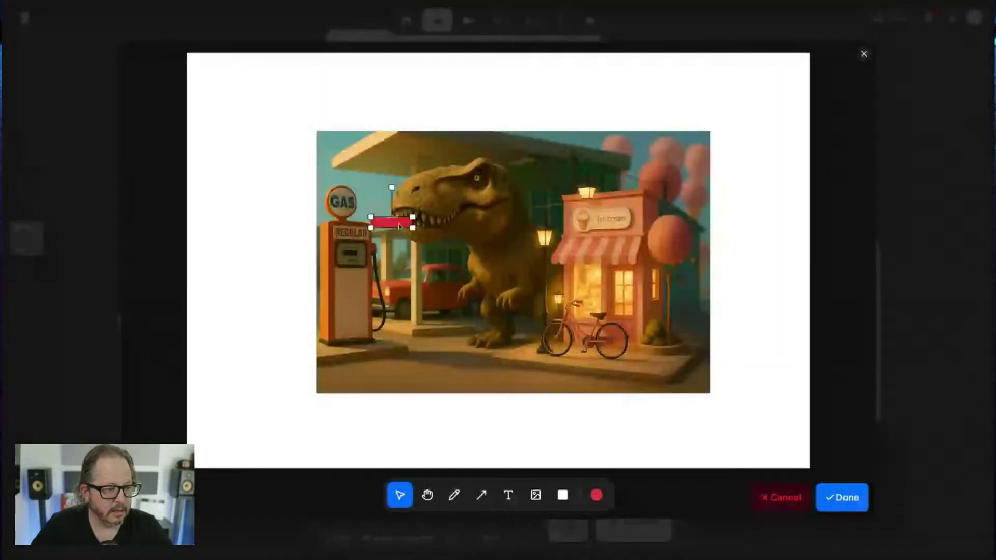
pyautogui.press('Delete')
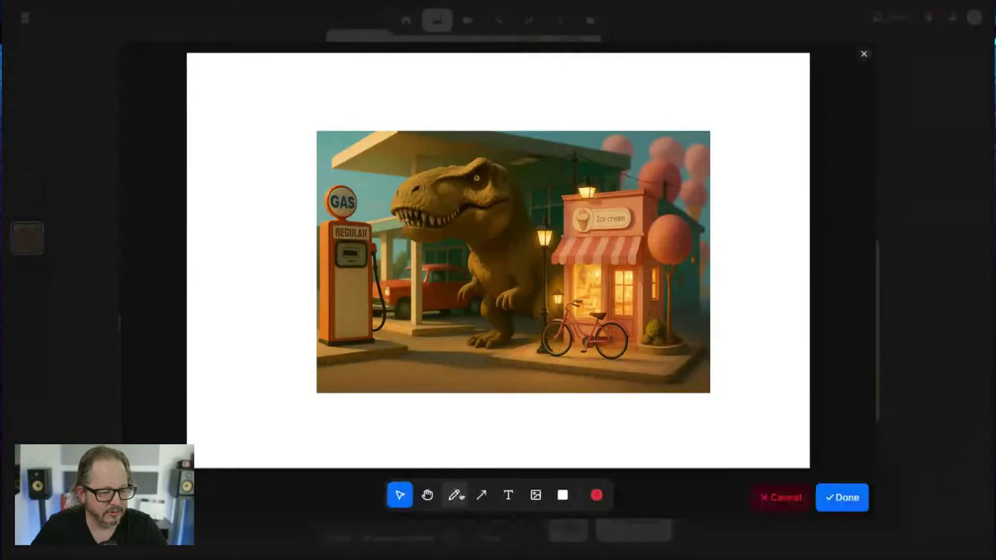
pyautogui.click(454, 495)
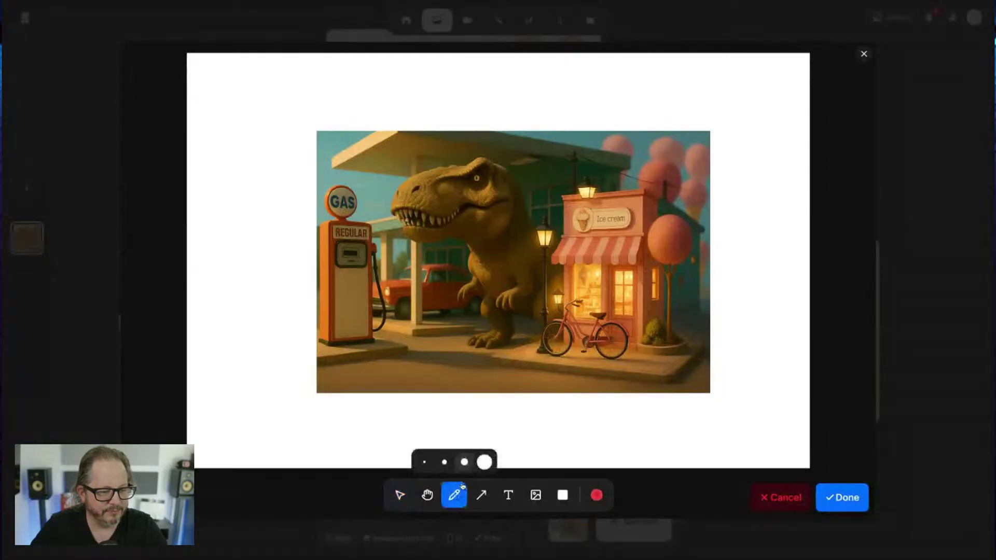
pyautogui.moveTo(579, 296)
pyautogui.mouseDown()
pyautogui.moveTo(542, 337)
pyautogui.moveTo(601, 332)
pyautogui.mouseUp()
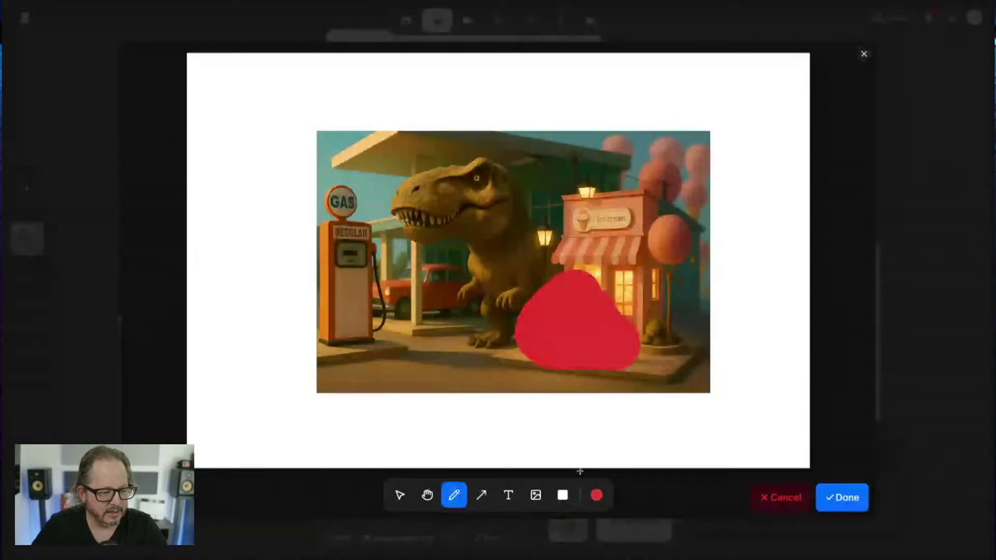
# - Write the red instruction "remove the bike" below the picture and save the canvas as an image prompt
pyautogui.press('t')
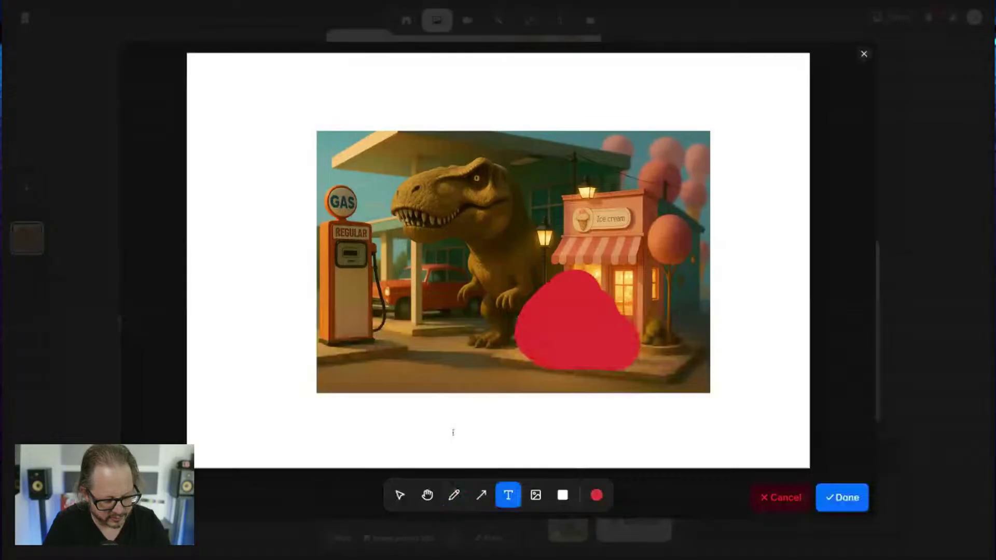
pyautogui.click(453, 432)
pyautogui.write('remove th bike')
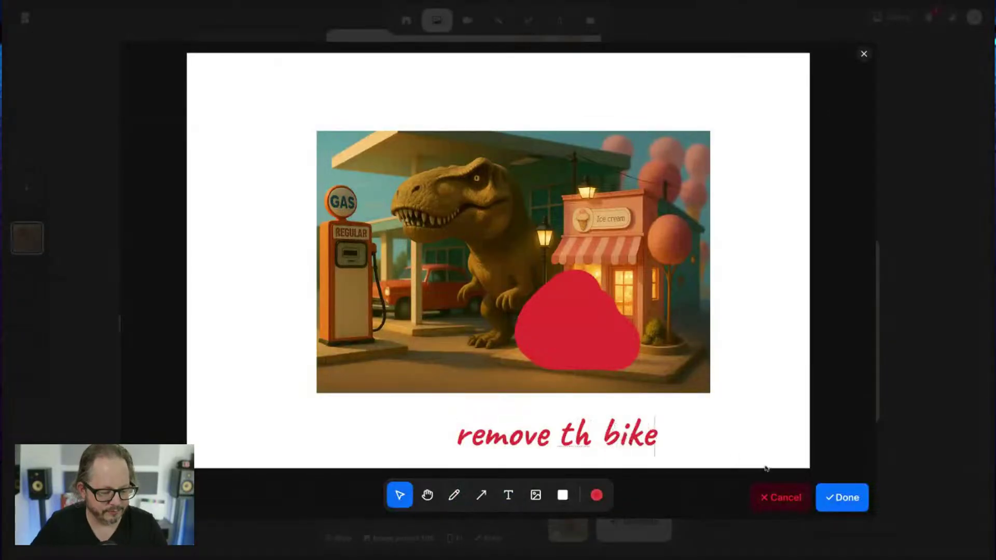
pyautogui.press('Left')
pyautogui.press('Left')
pyautogui.press('Left')
pyautogui.press('Left')
pyautogui.press('Left')
pyautogui.write('e')
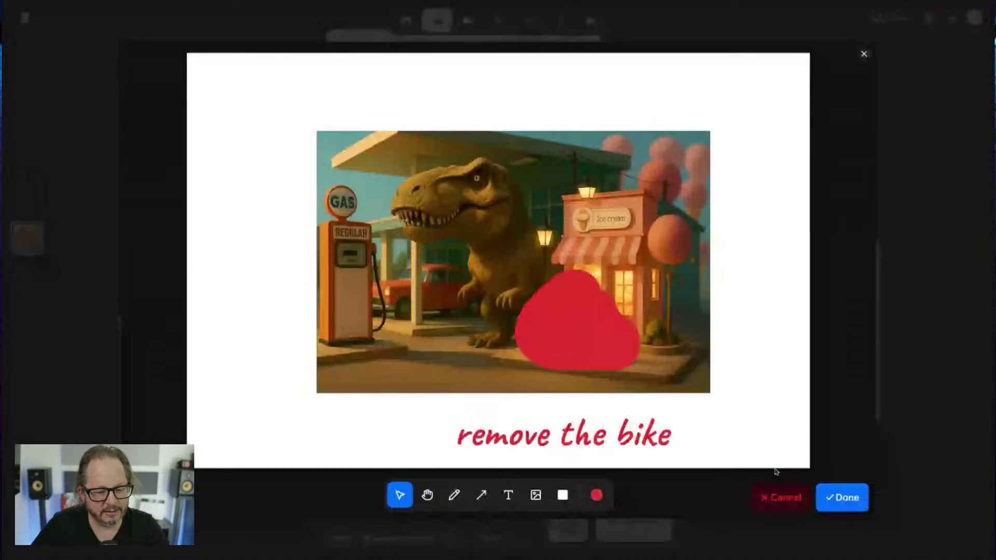
pyautogui.click(848, 507)
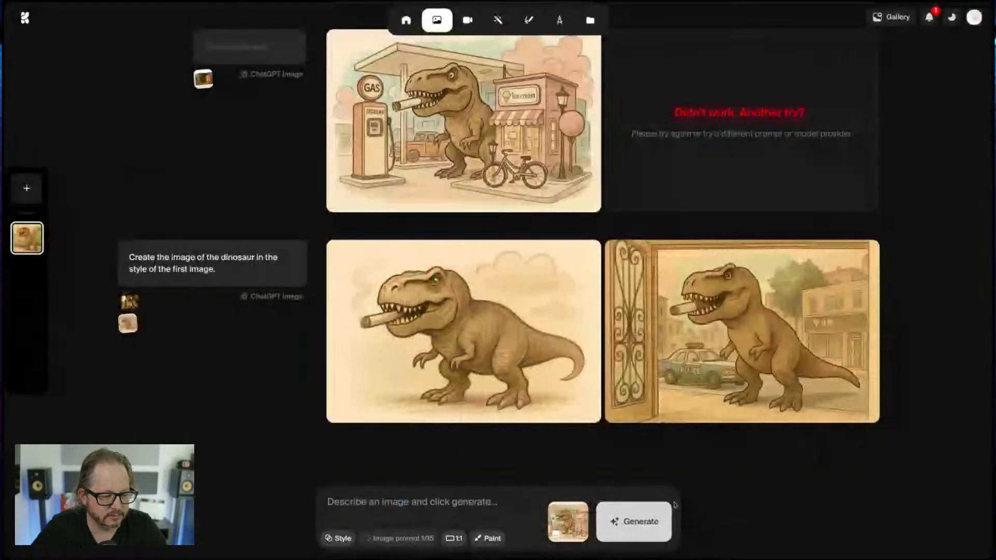
# - Remove the cigarette illustration from the image prompts and generate pictures from the annotated canvas alone
pyautogui.moveTo(573, 517)
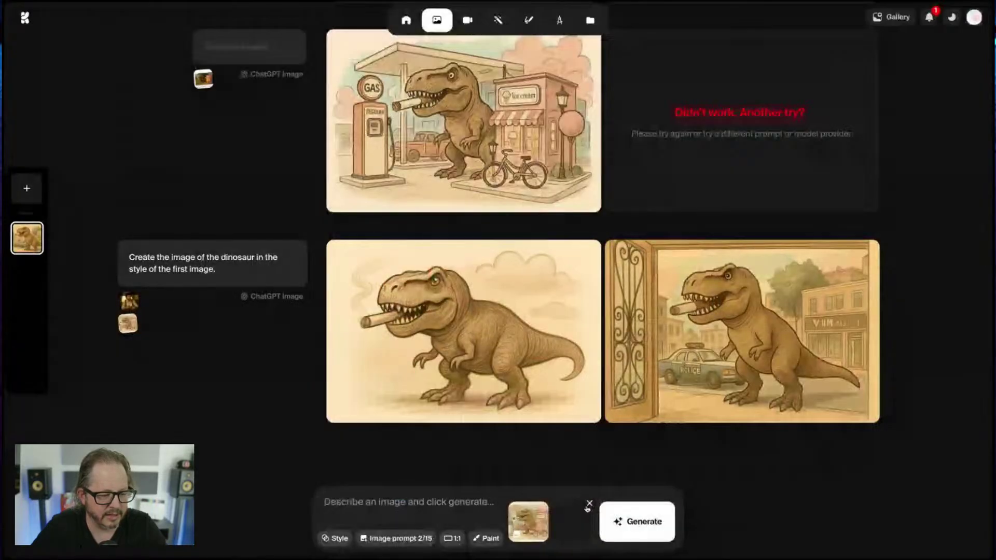
pyautogui.click(588, 505)
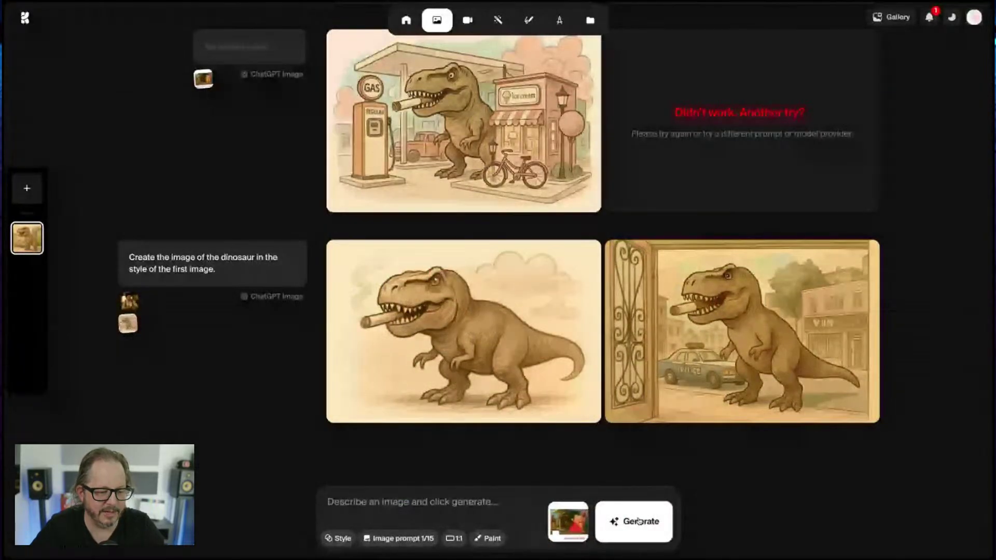
pyautogui.click(639, 521)
pyautogui.moveTo(706, 442)
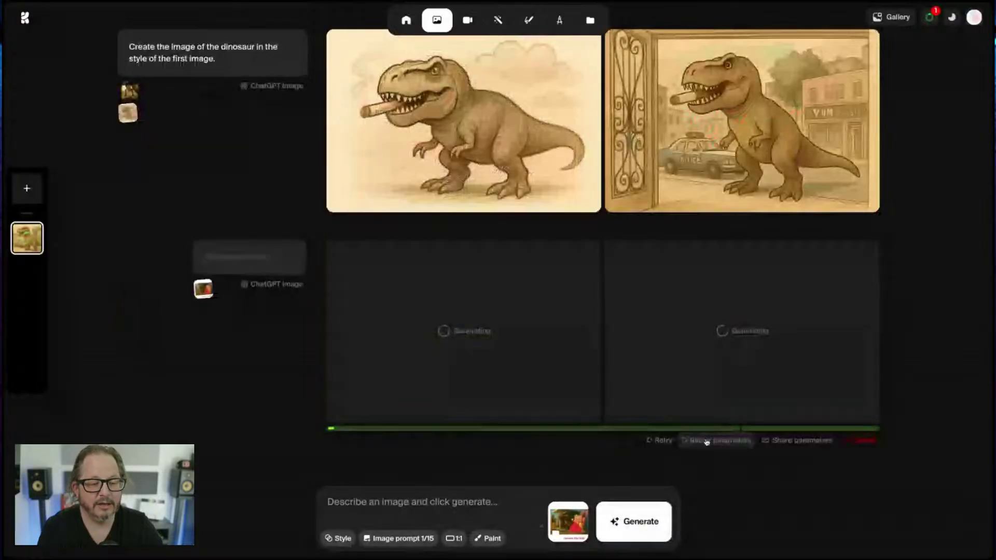
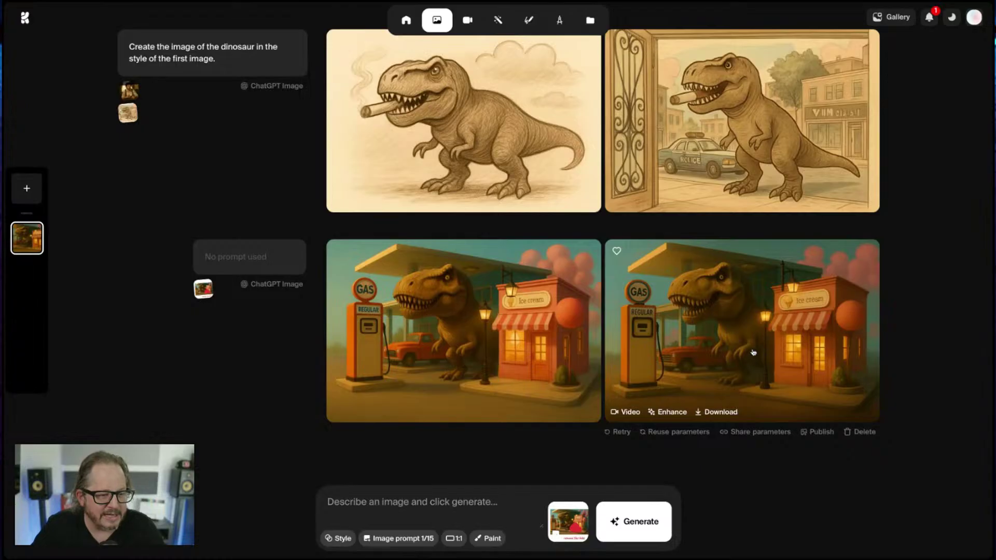
# - Examine both new T-Rex and ice cream shop pictures enlarged to check the area where the bicycle stood
pyautogui.click(514, 343)
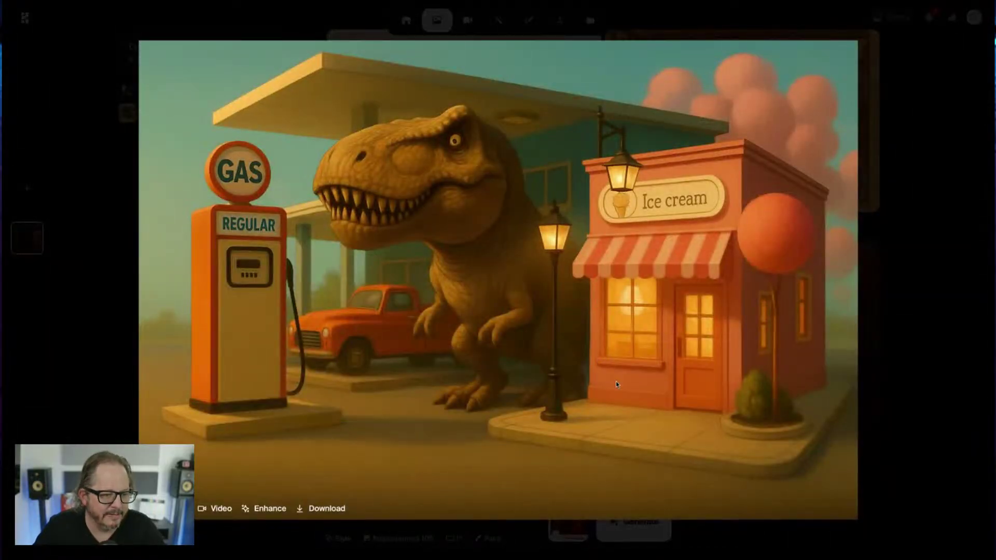
pyautogui.click(799, 369)
pyautogui.click(811, 349)
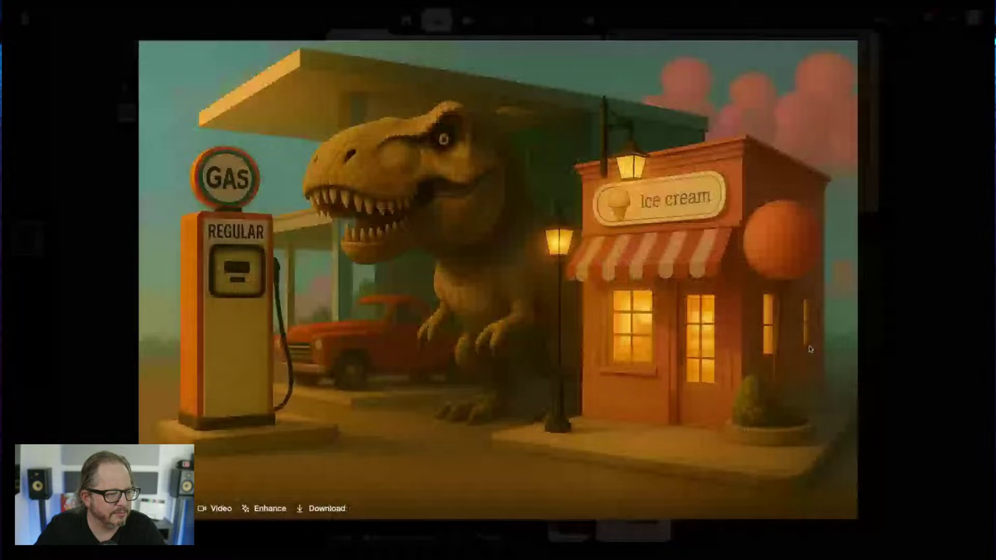
# - Compare the two newest T-Rex and ice cream shop pictures again at enlarged size
pyautogui.click(810, 349)
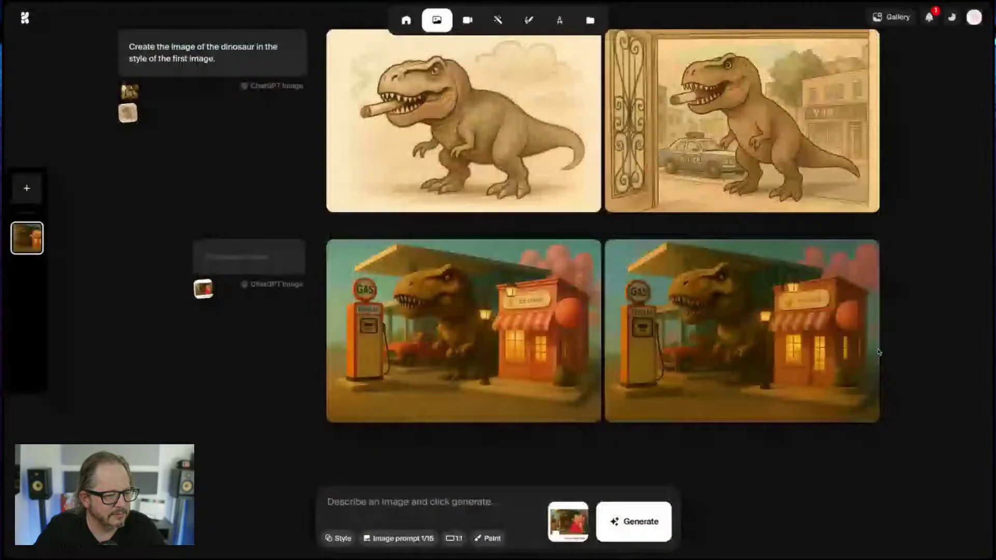
pyautogui.click(502, 352)
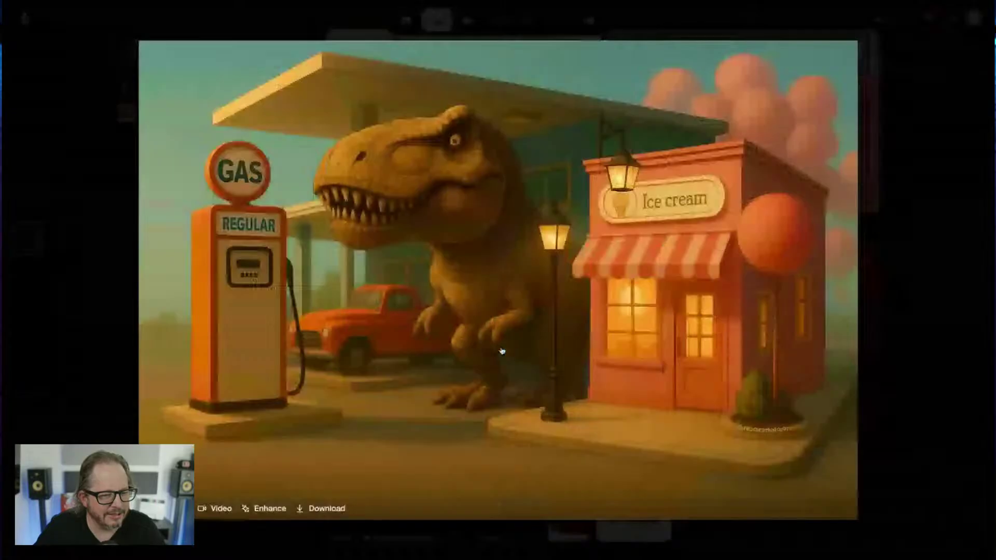
pyautogui.click(896, 348)
pyautogui.click(689, 330)
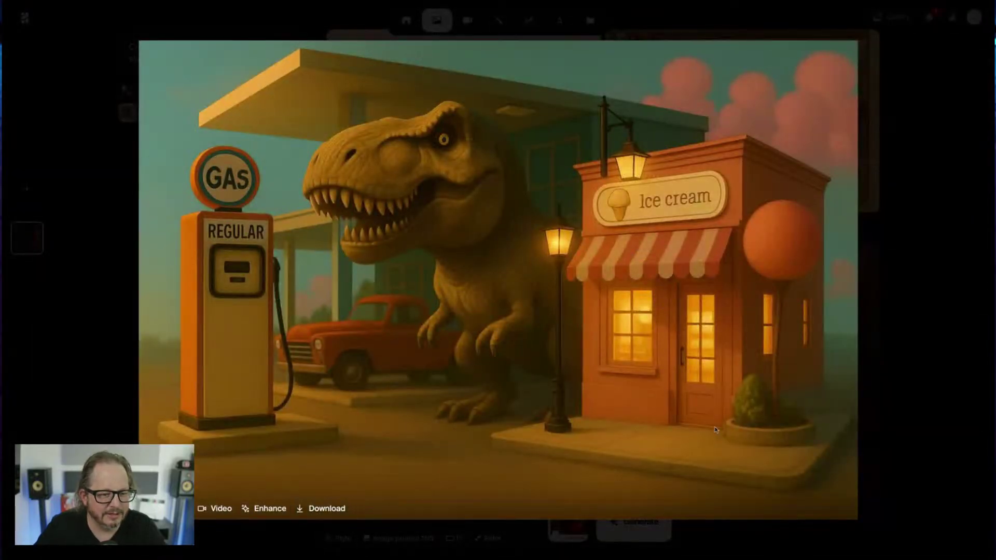
pyautogui.click(906, 407)
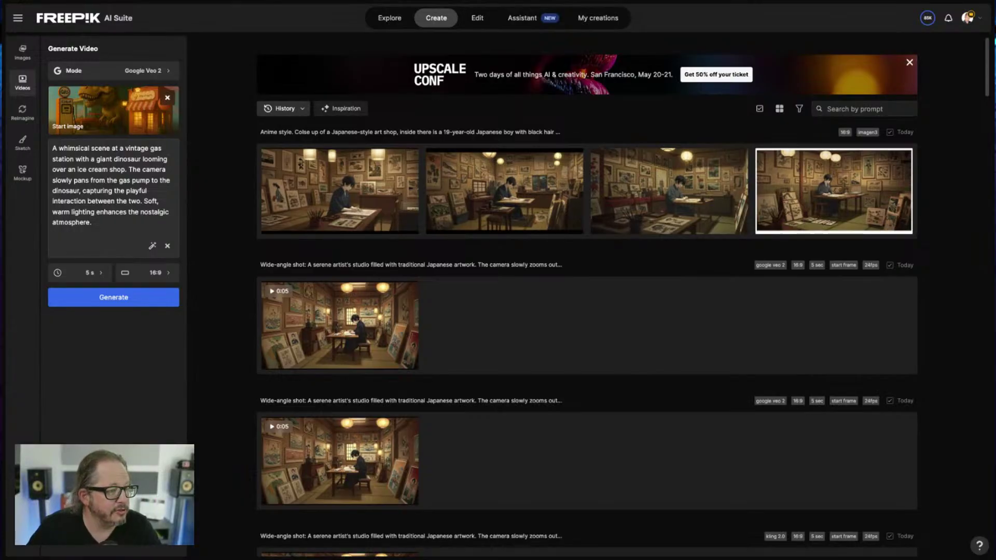
# - Switch to Freepik's video generator and clear its start image and the existing prompt text
pyautogui.click(167, 98)
pyautogui.moveTo(125, 229); pyautogui.dragTo(22, 142)
pyautogui.press('BackSpace')
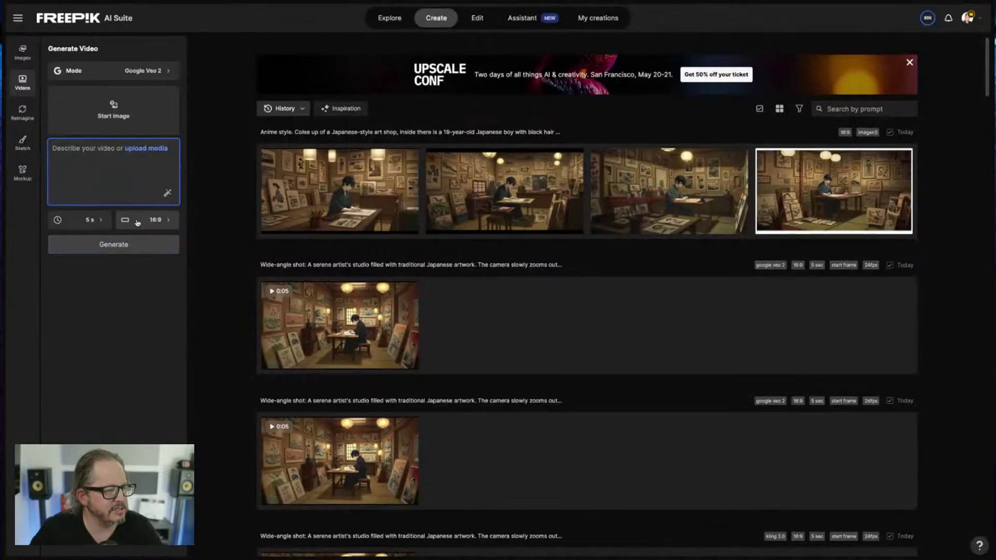
# - View the available video models, then paste the copied T-Rex and ice cream shop picture as the video's start image
pyautogui.click(171, 71)
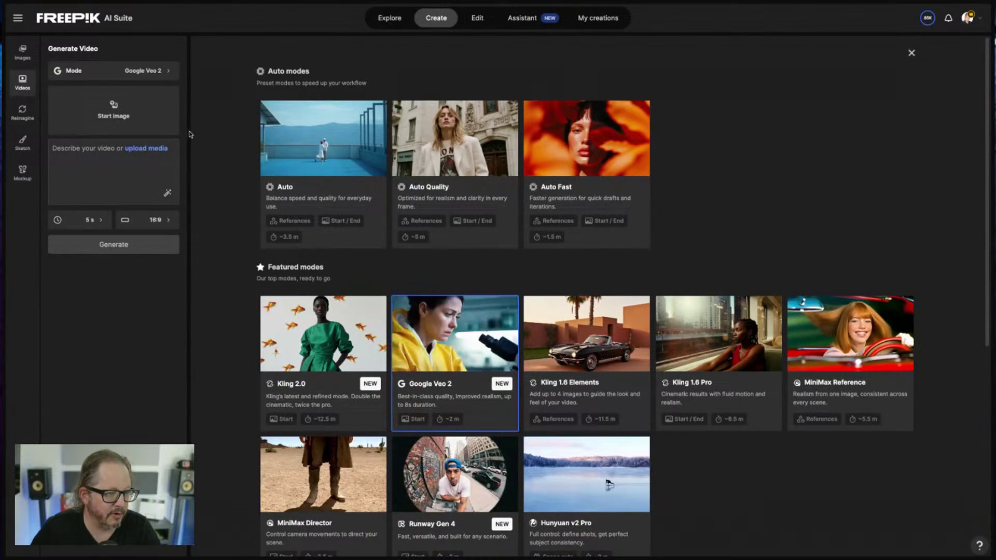
pyautogui.click(118, 109)
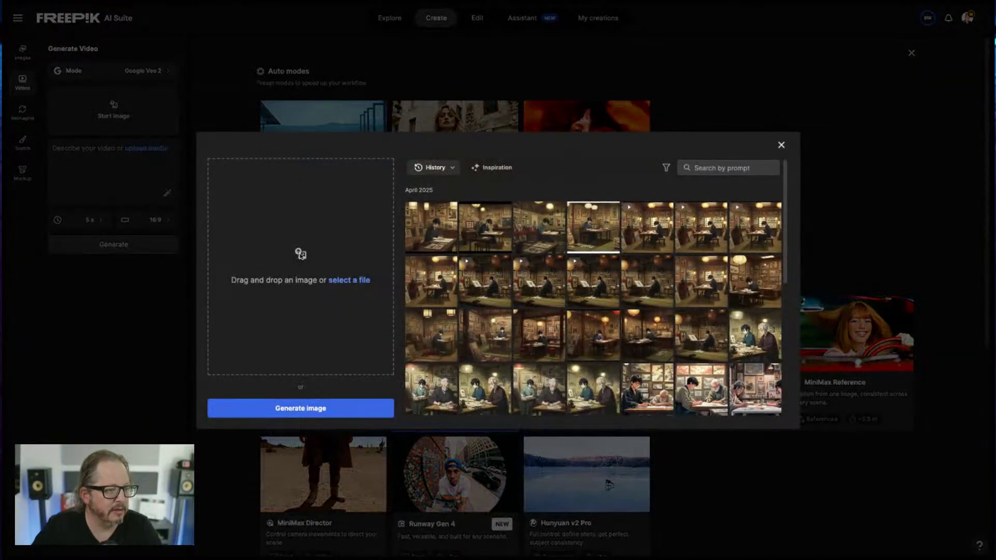
pyautogui.hotkey('ctrl', 'v')
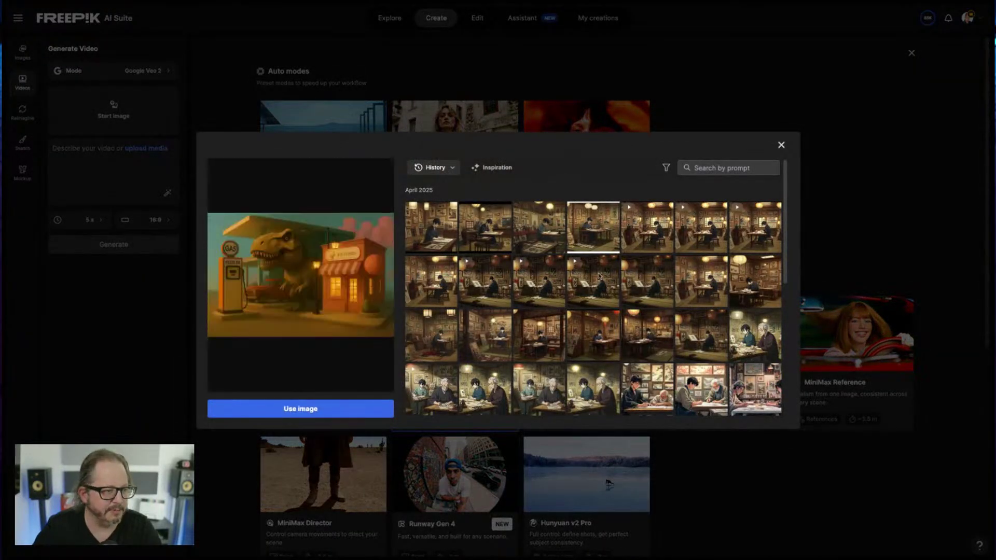
pyautogui.click(313, 409)
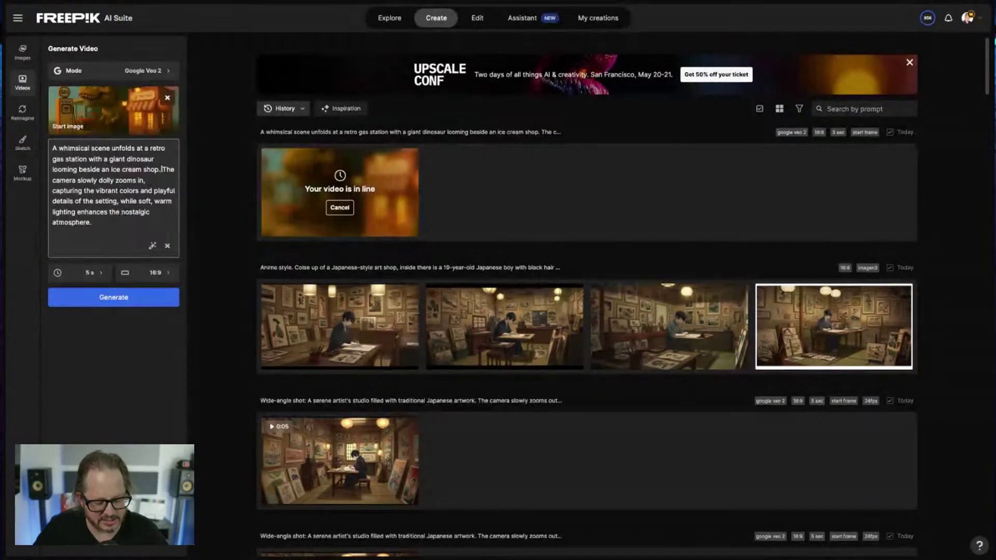
# - Trim the video prompt so only "The camera slowly dolly zooms in," remains
pyautogui.moveTo(161, 171); pyautogui.dragTo(46, 148)
pyautogui.press('BackSpace')
pyautogui.moveTo(130, 194); pyautogui.dragTo(159, 148)
pyautogui.press('BackSpace')
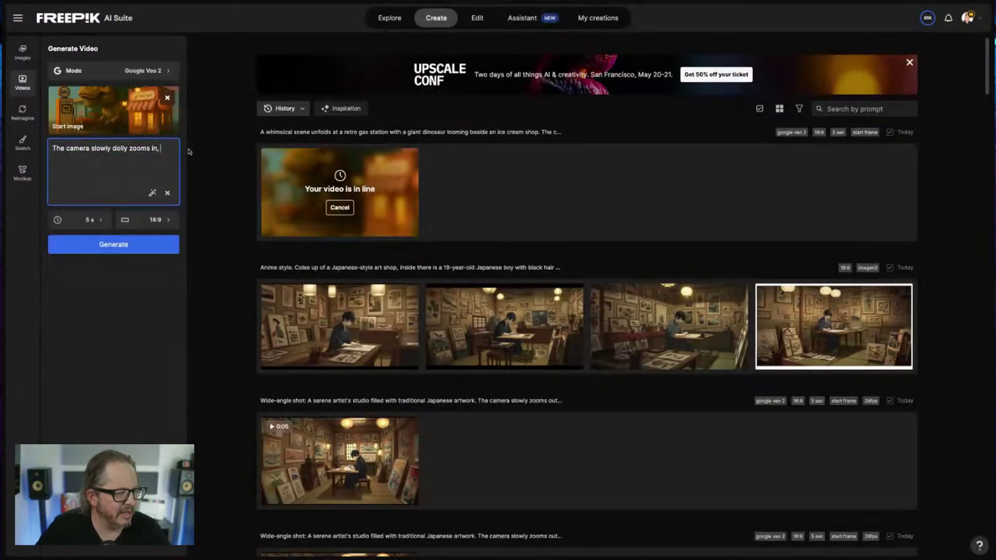
# - Complete the prompt with "as the dinosaur smashes the gas station." and generate the video with Google Veo 2
pyautogui.write('as the di')
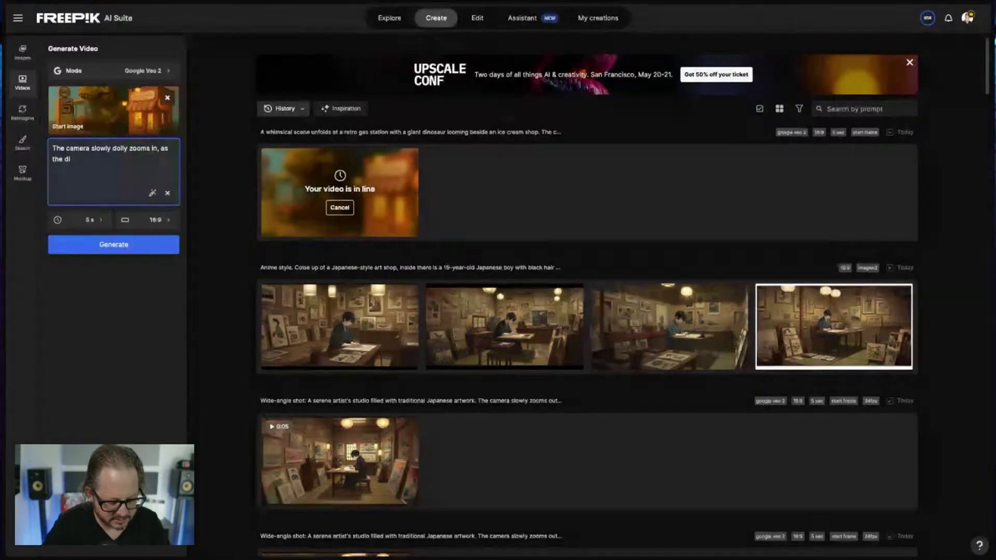
pyautogui.write('onosaur')
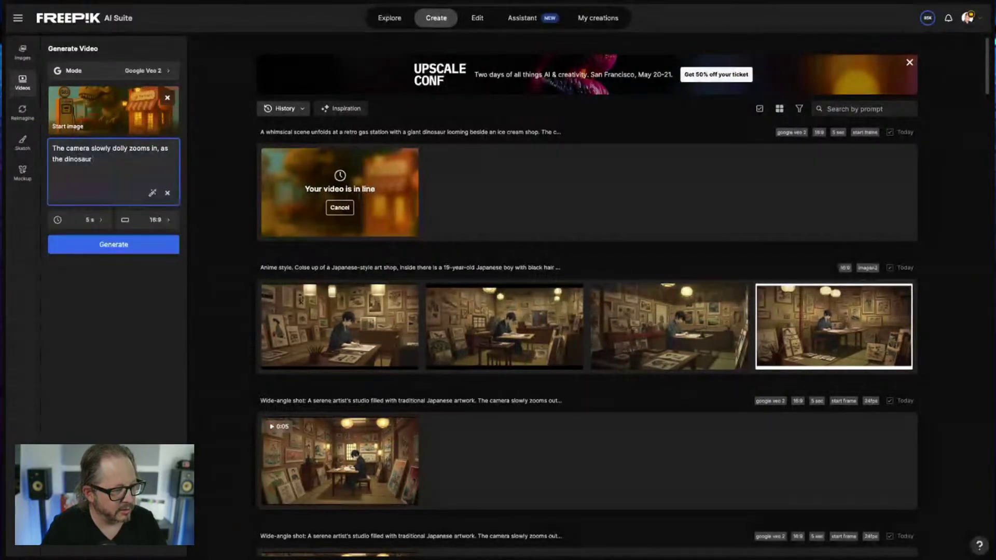
pyautogui.write(' smashes the gas station.')
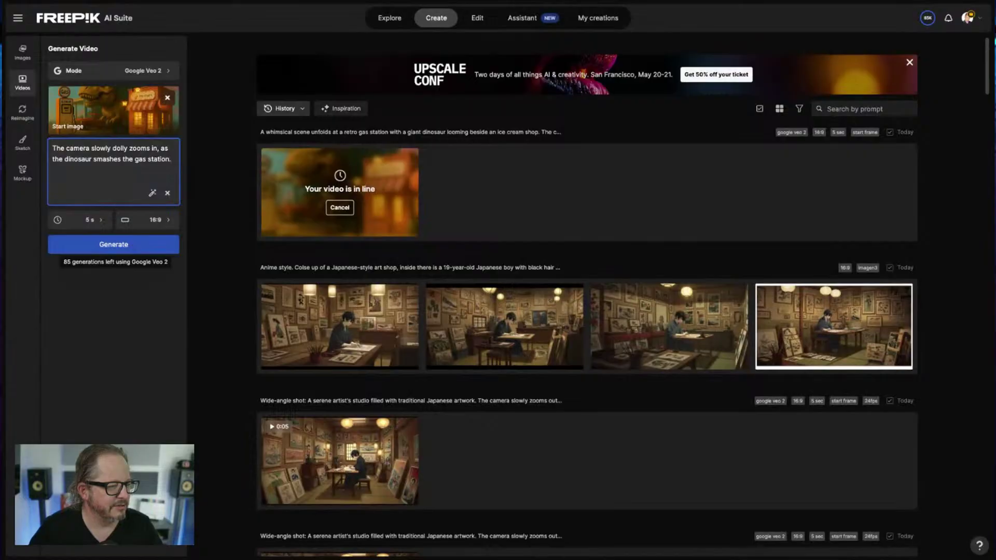
pyautogui.click(133, 246)
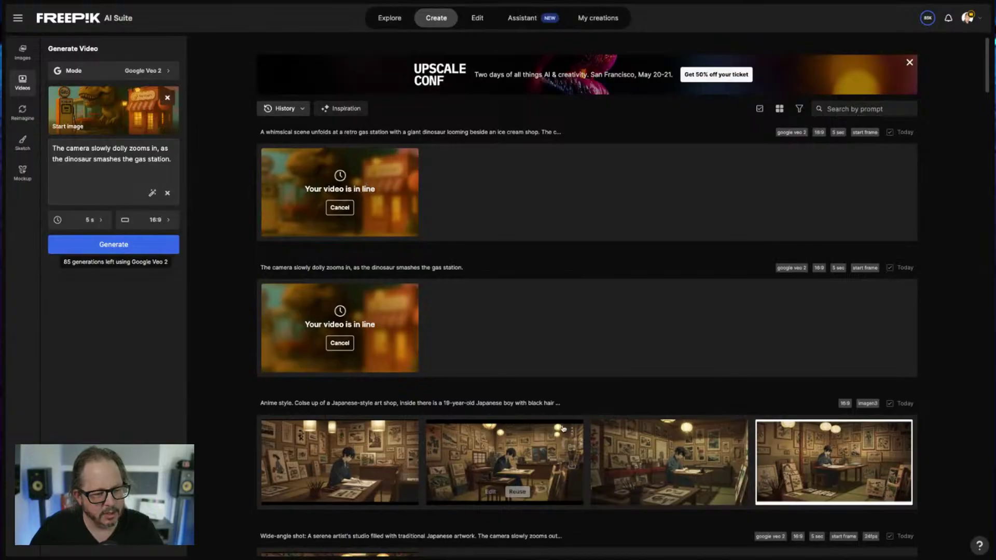
# - Find the earlier Google Veo 2 videos of the Japanese artist's studio and play them to check the camera movement
pyautogui.scroll(-1, 540, 414)
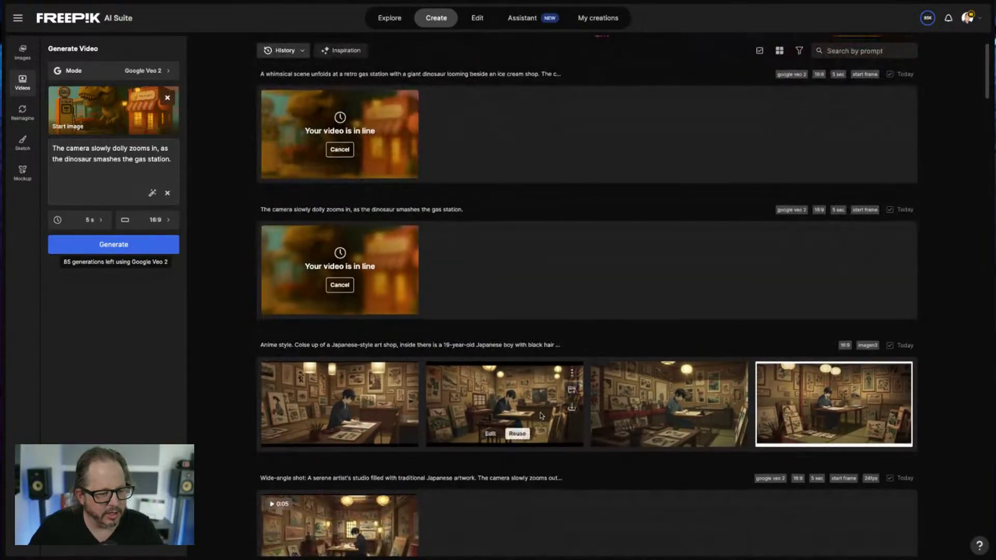
pyautogui.scroll(-4, 540, 415)
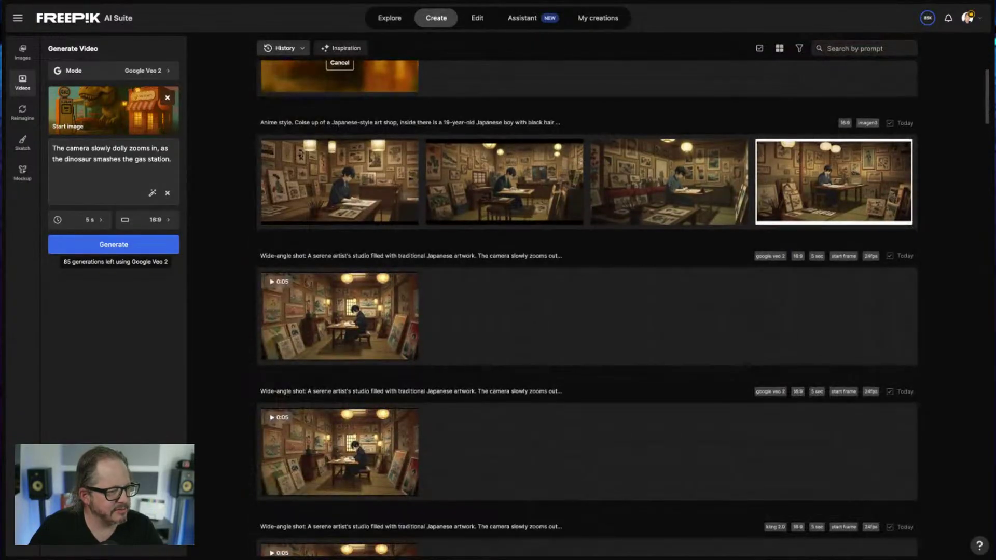
pyautogui.scroll(1, 378, 338)
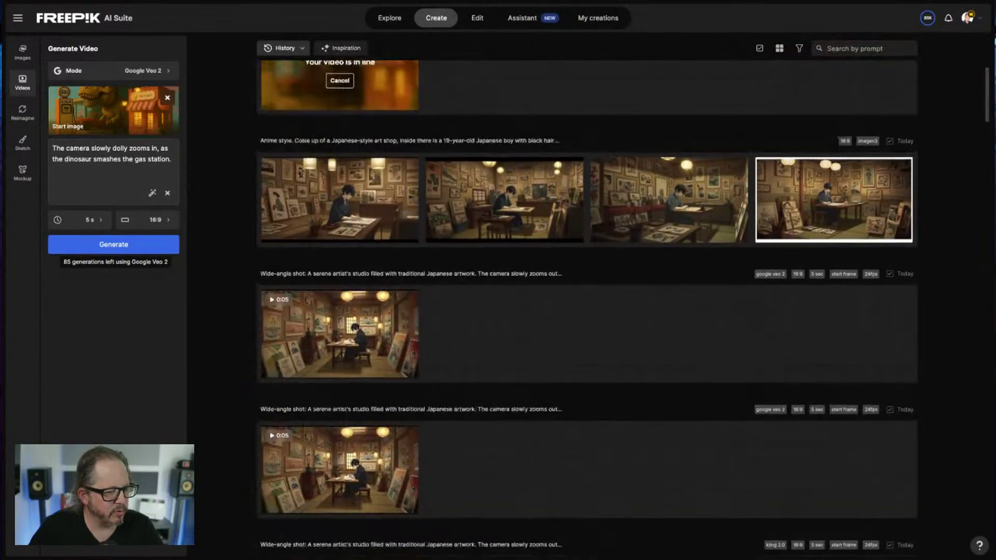
pyautogui.click(378, 339)
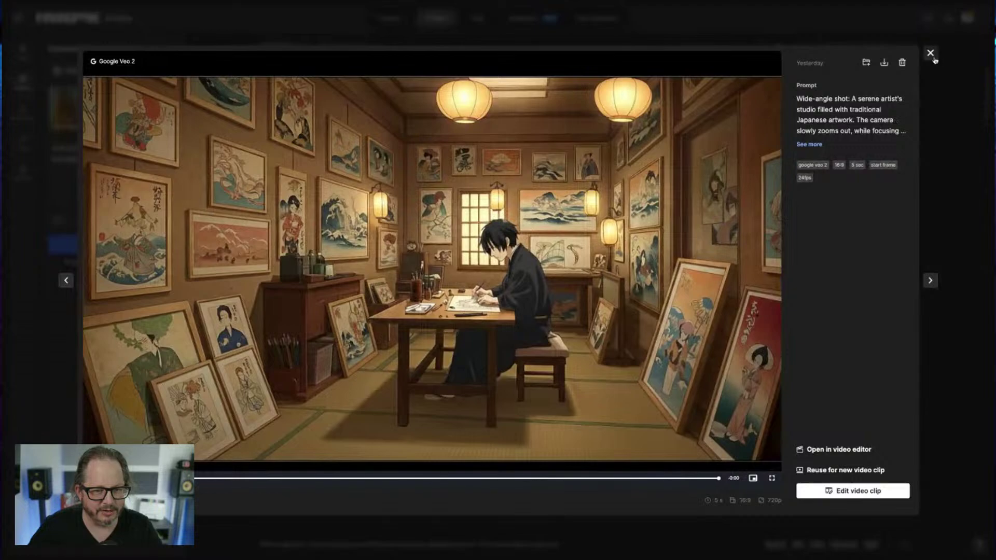
pyautogui.click(932, 56)
pyautogui.scroll(-2, 509, 333)
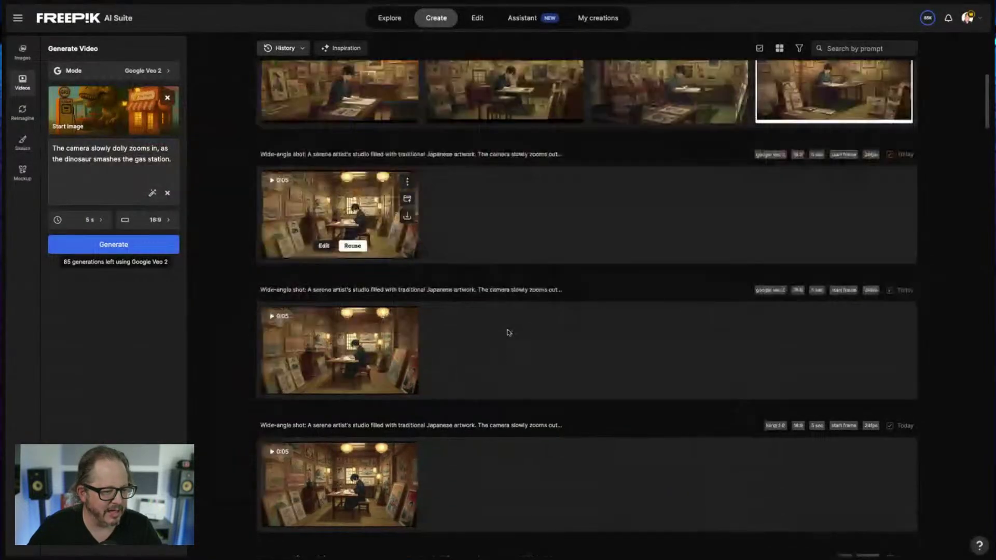
pyautogui.scroll(-2, 508, 333)
pyautogui.click(376, 262)
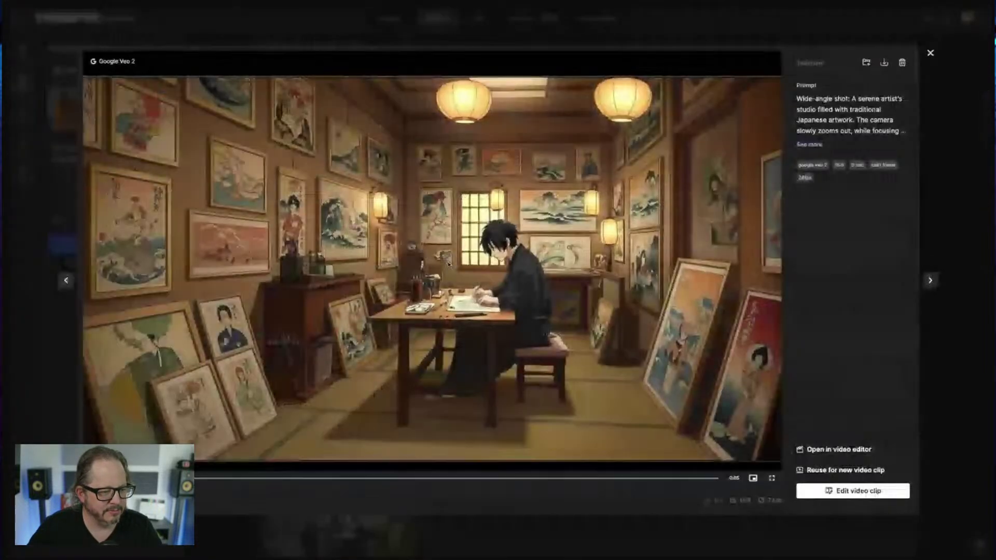
pyautogui.press('Escape')
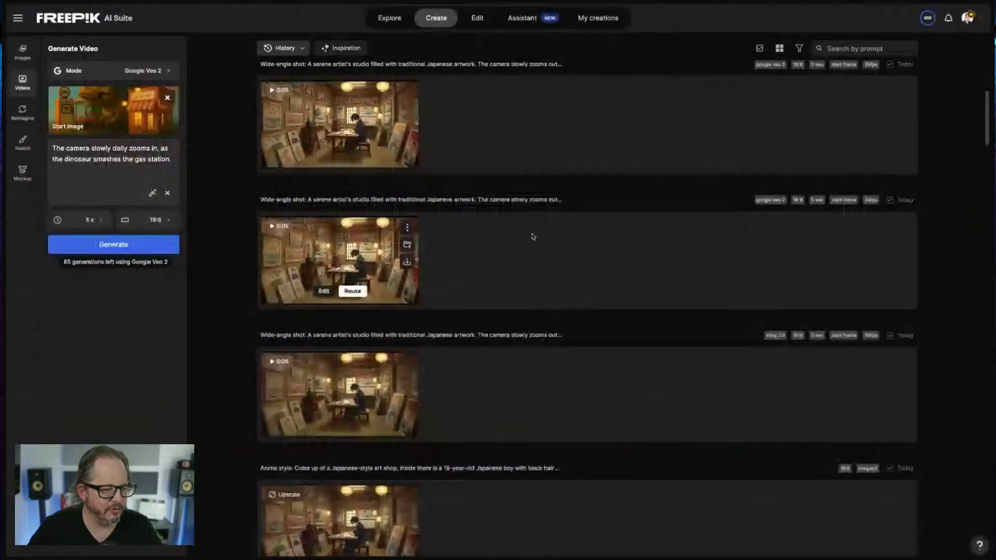
# - Play the Kling 2.0 version of the artist's studio video to compare its zoom-out
pyautogui.scroll(-1, 533, 237)
pyautogui.click(330, 330)
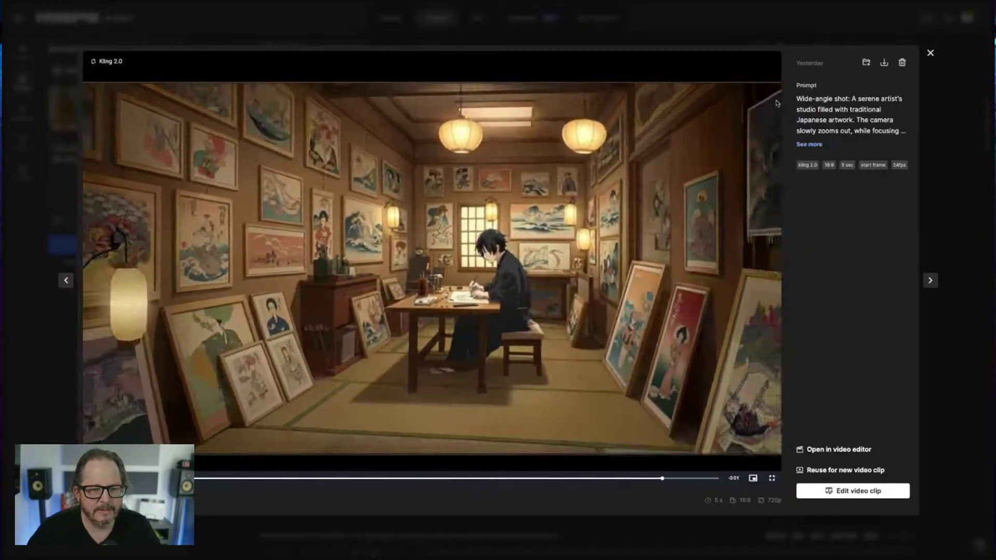
pyautogui.click(931, 54)
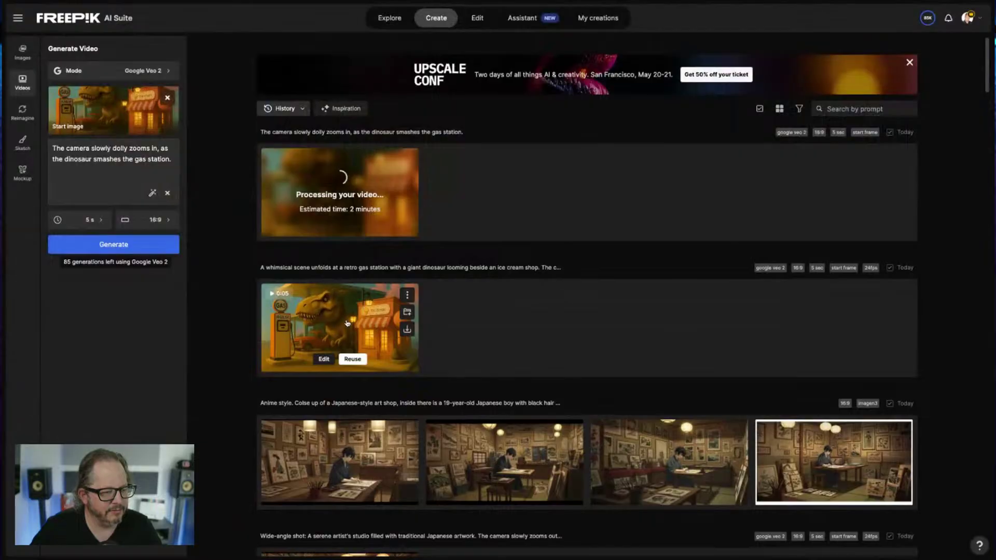
# - Play both new T-Rex gas station videos and compare the dinosaur's motion and the camera movement
pyautogui.click(347, 323)
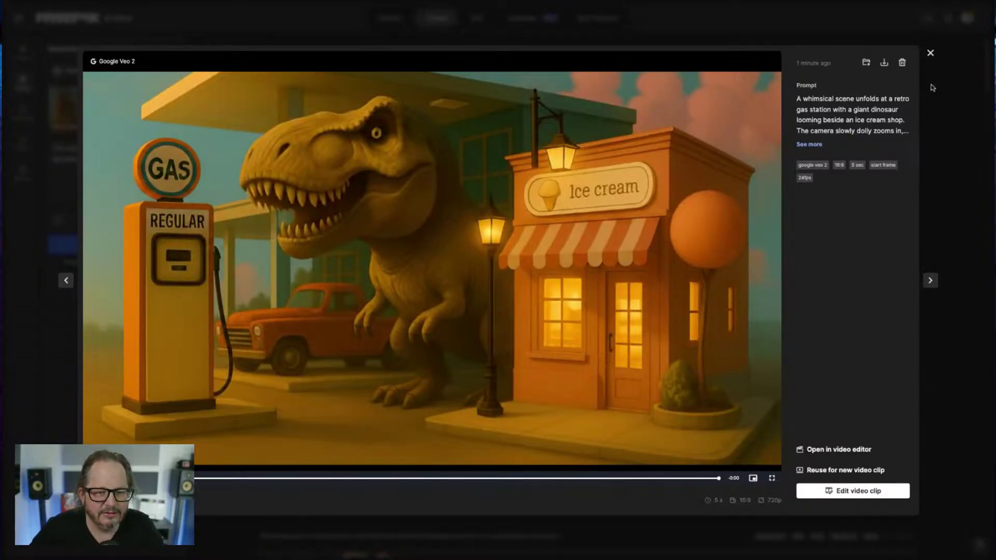
pyautogui.click(930, 54)
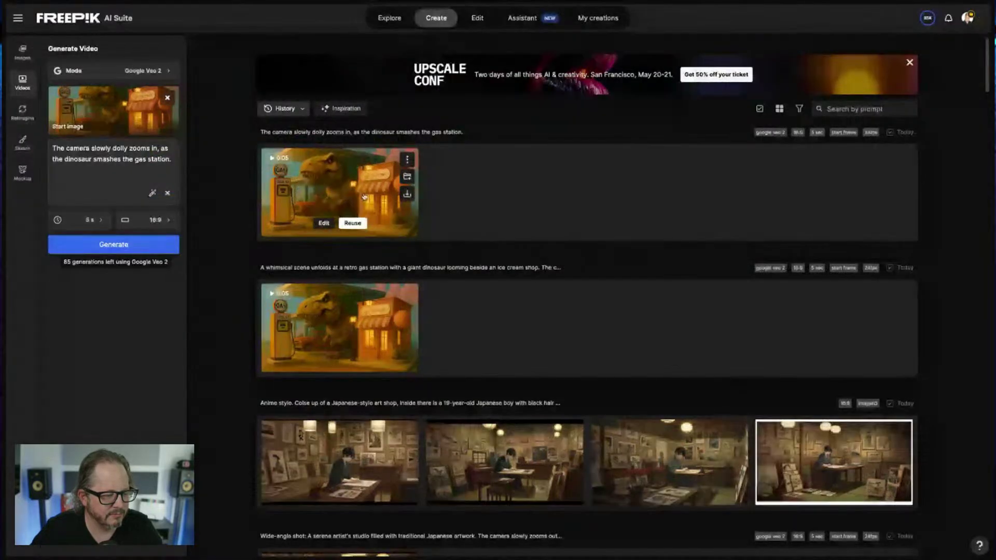
pyautogui.click(361, 196)
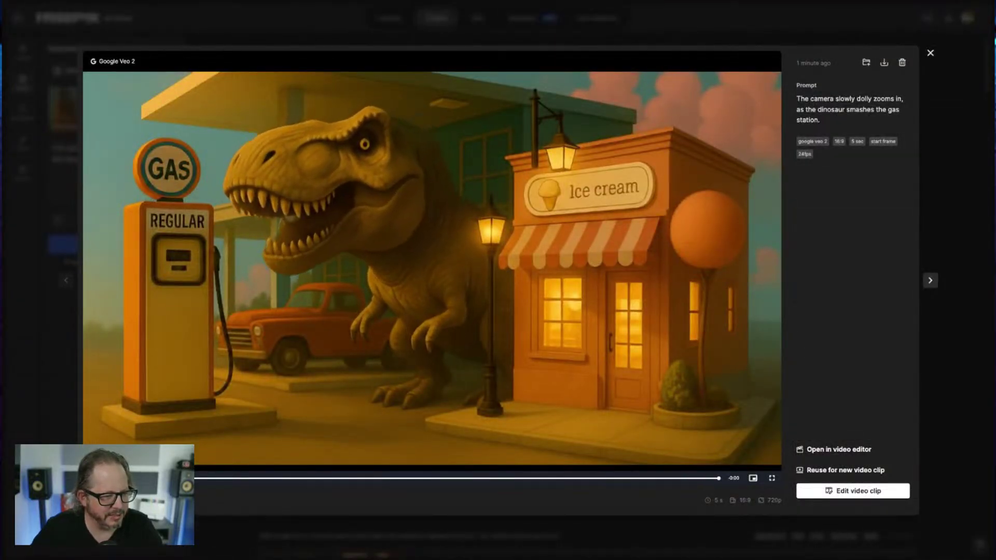
pyautogui.click(931, 52)
pyautogui.click(352, 310)
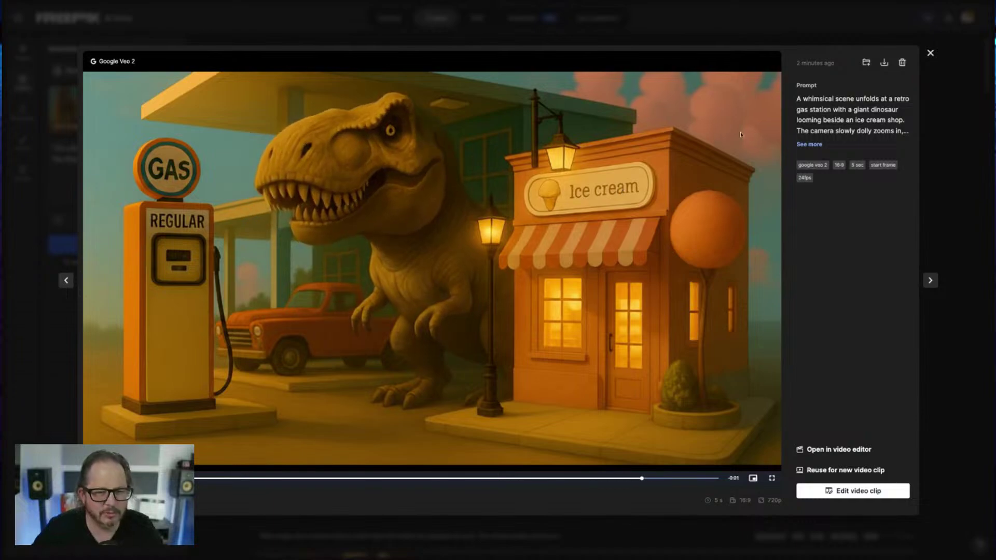
pyautogui.click(930, 54)
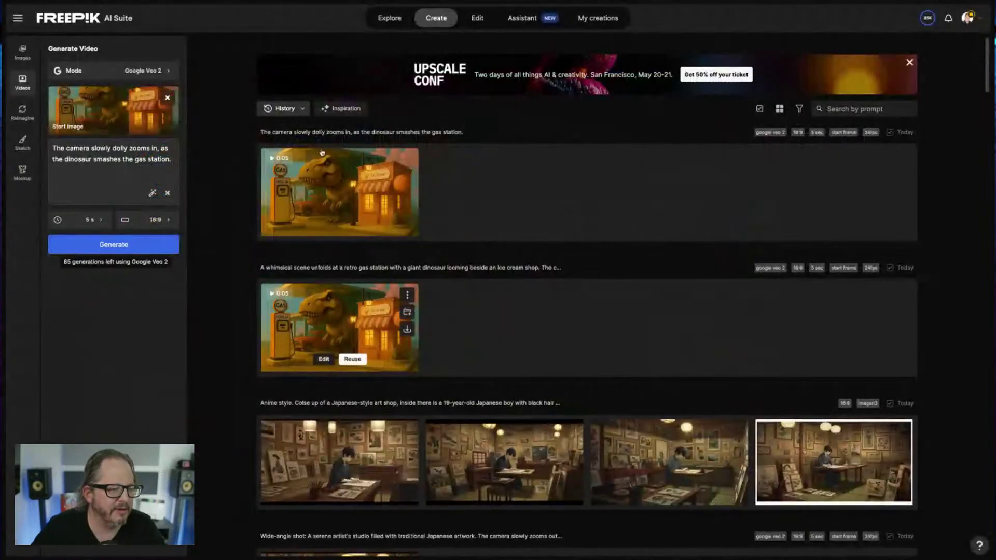
# - Replay the video of the dinosaur smashing the gas station, download it and close its preview
pyautogui.click(323, 178)
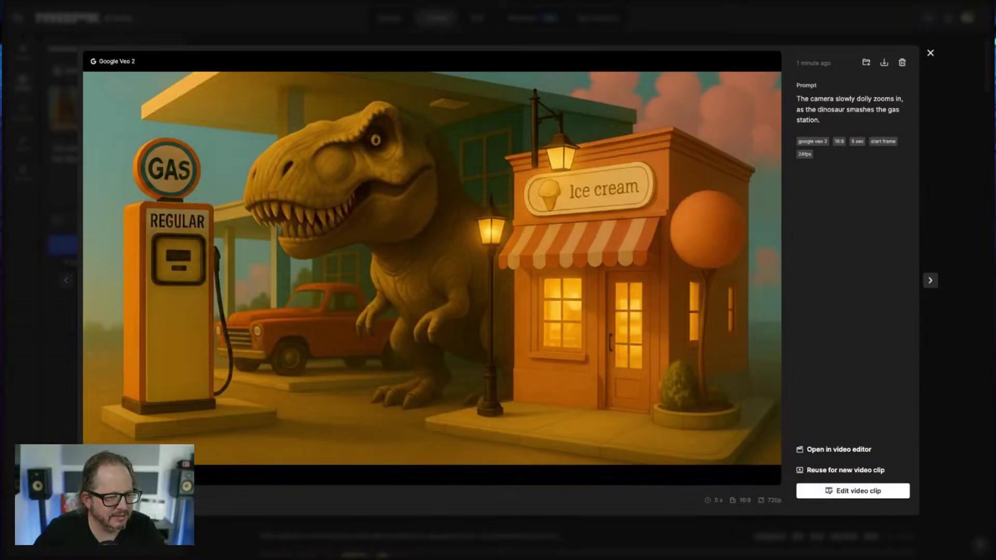
pyautogui.click(883, 62)
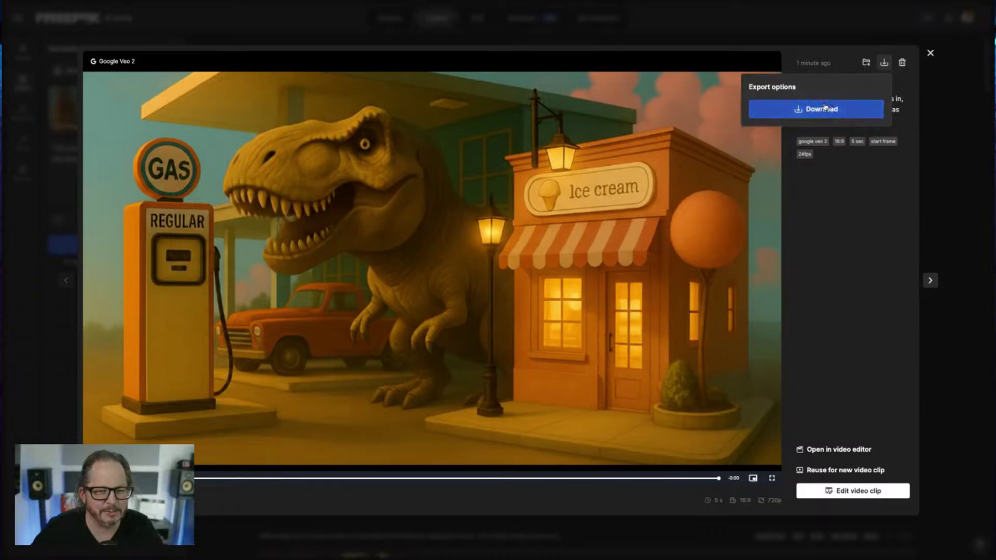
pyautogui.click(825, 108)
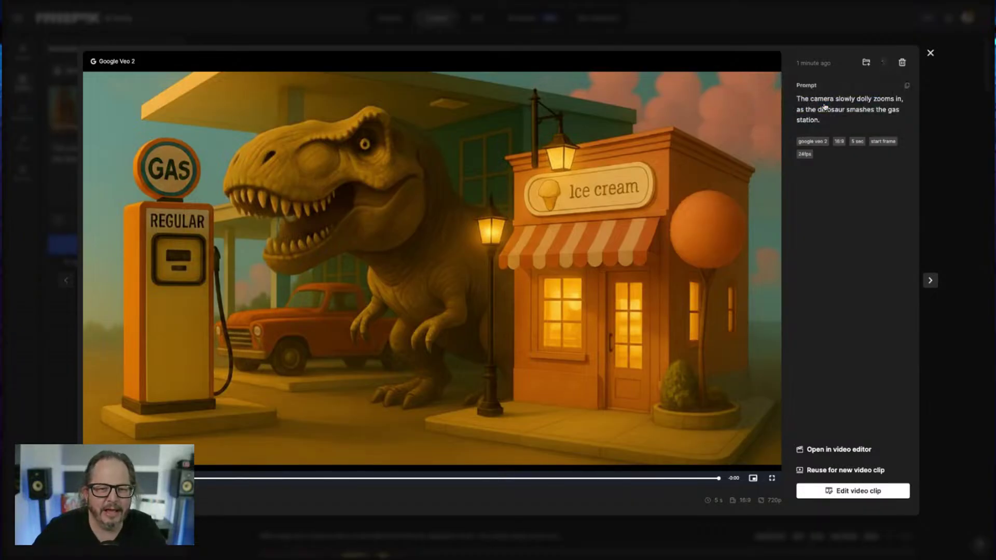
pyautogui.click(962, 85)
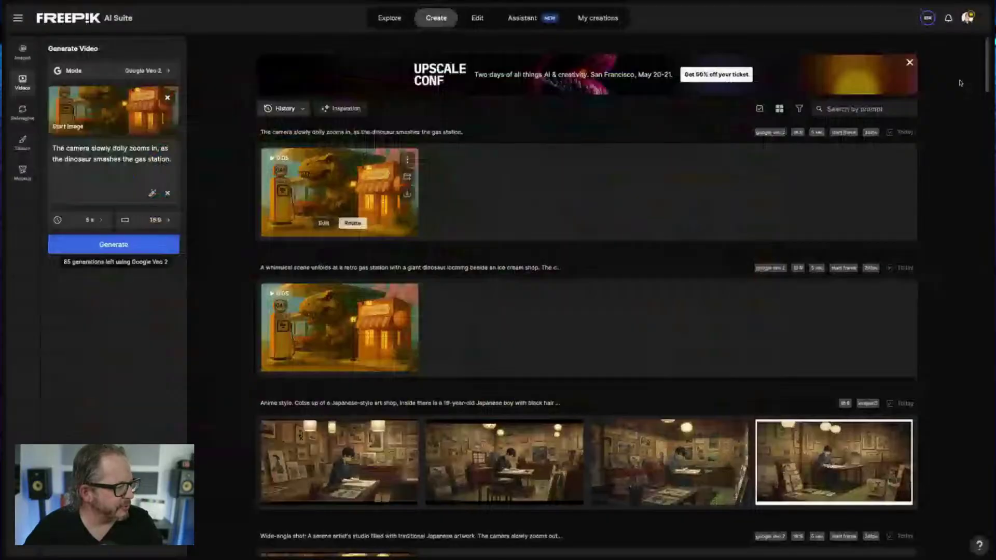